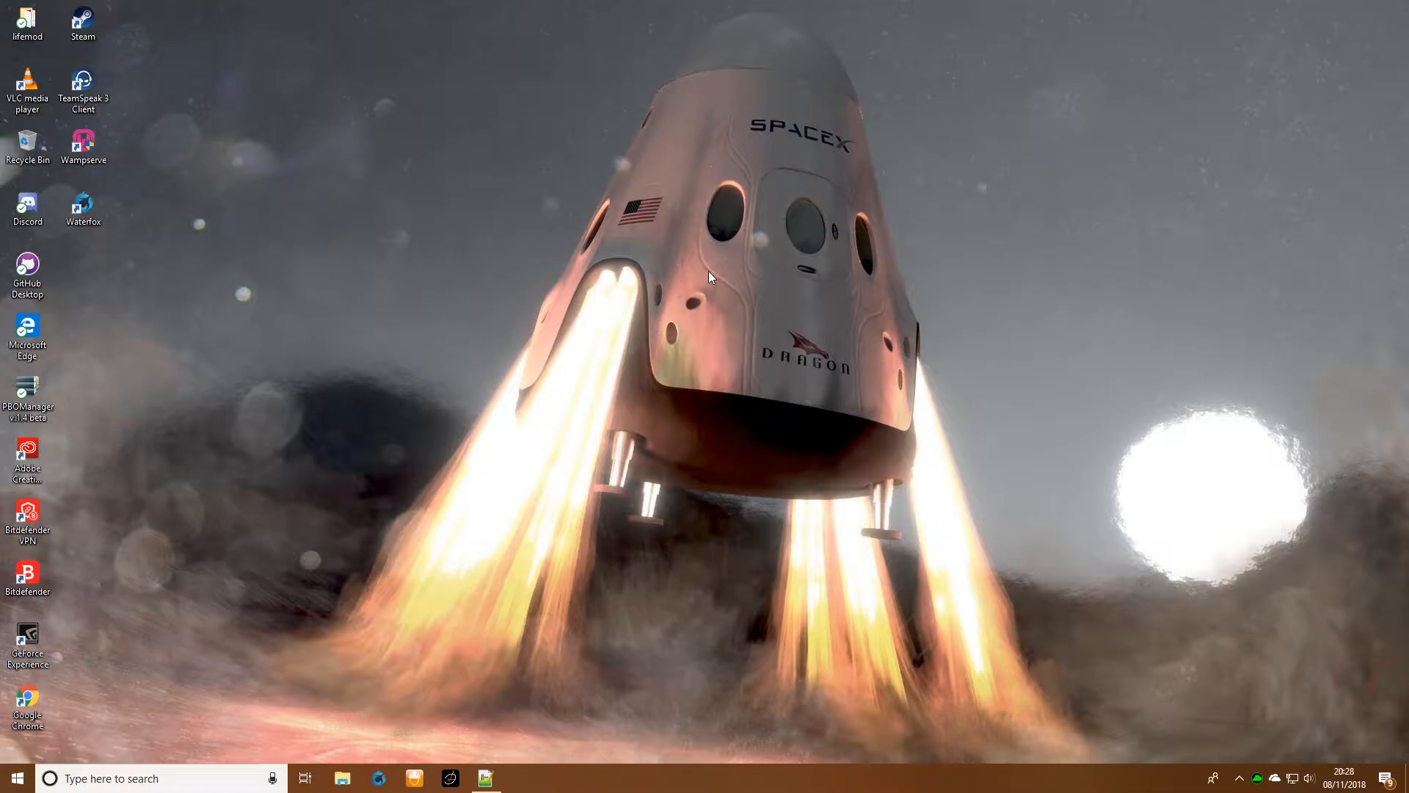
- Open Waterfox, search the web for gimp, and download the GIMP 2.10.6 Windows installer directly from the official site
{"action": "left_click", "coordinate": [379, 783]}
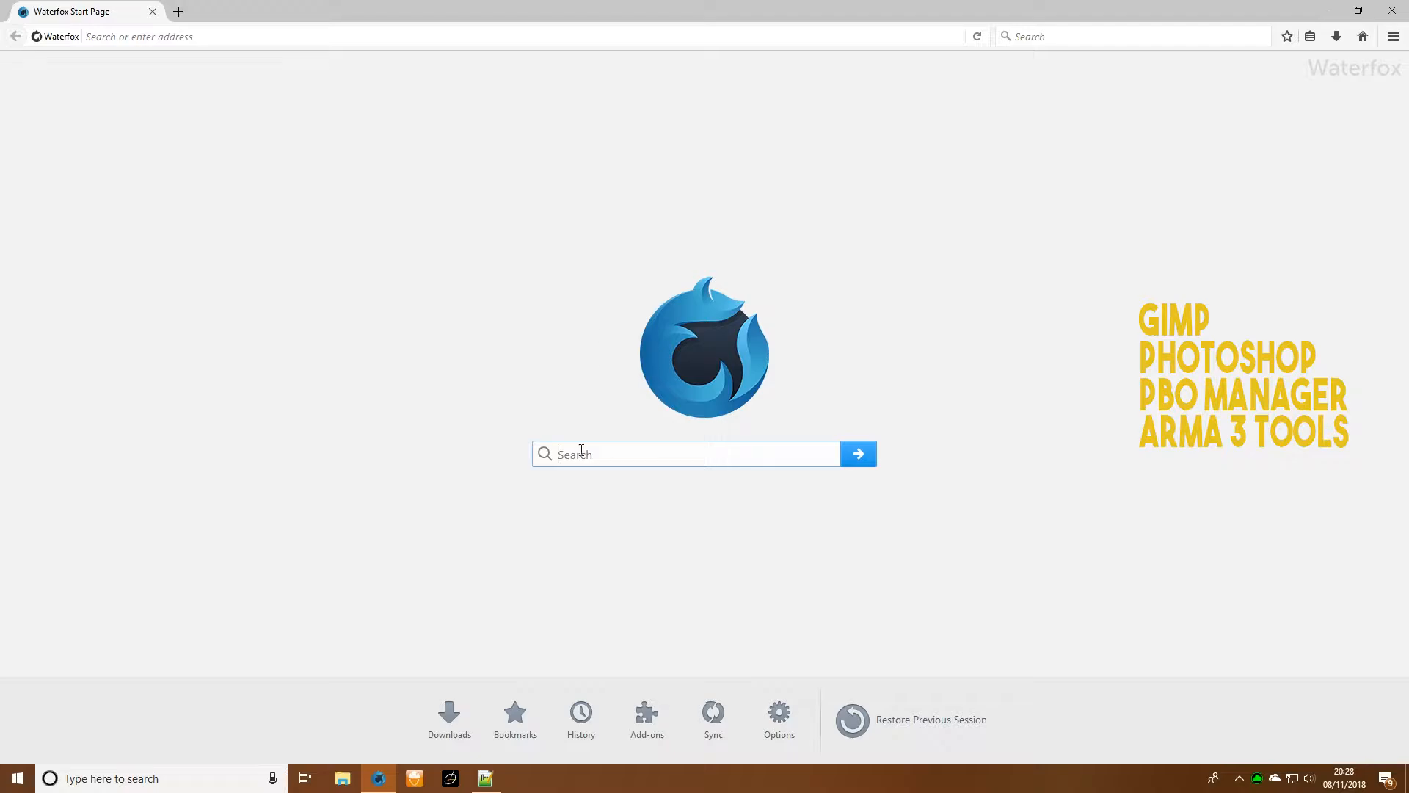
{"action": "key", "text": "Return"}
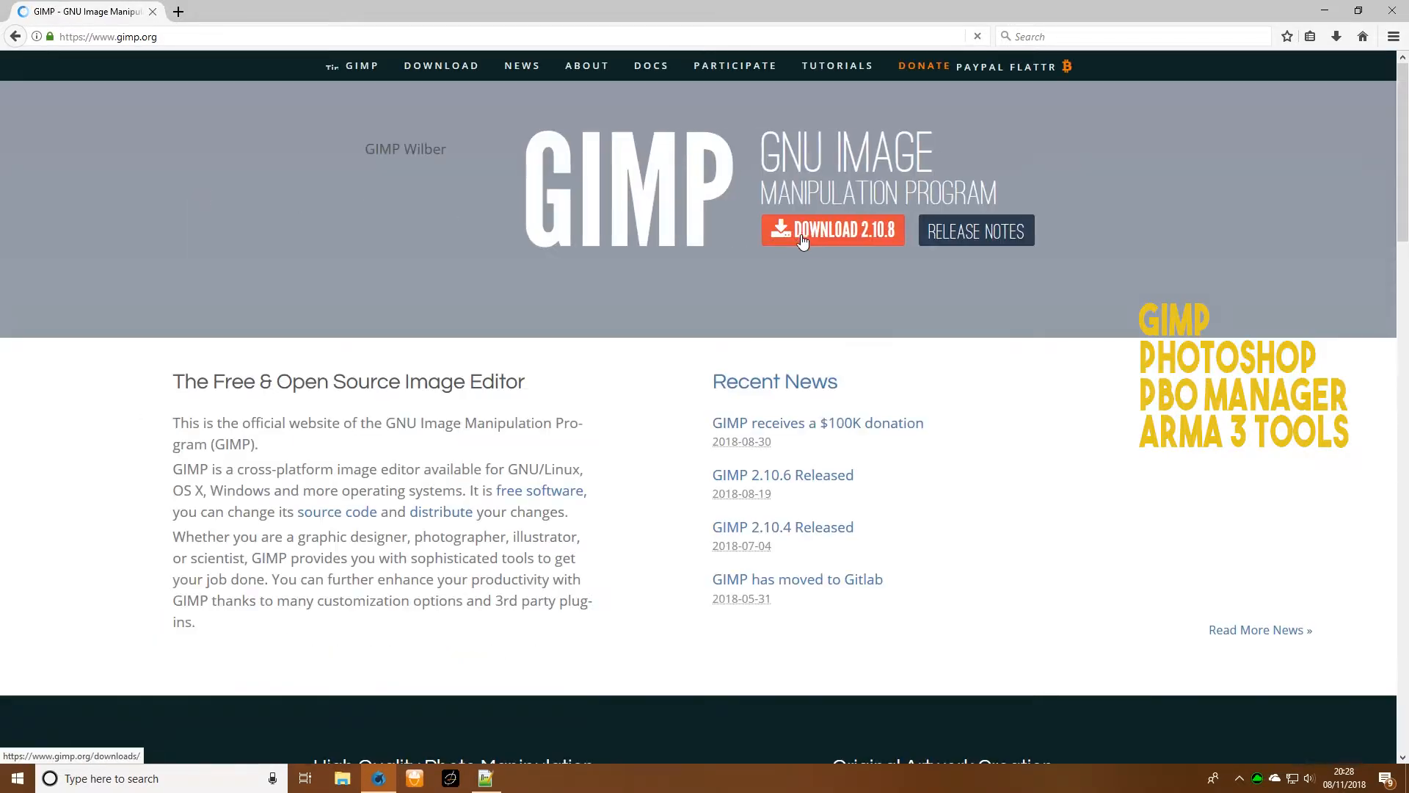
{"action": "left_click", "coordinate": [803, 241]}
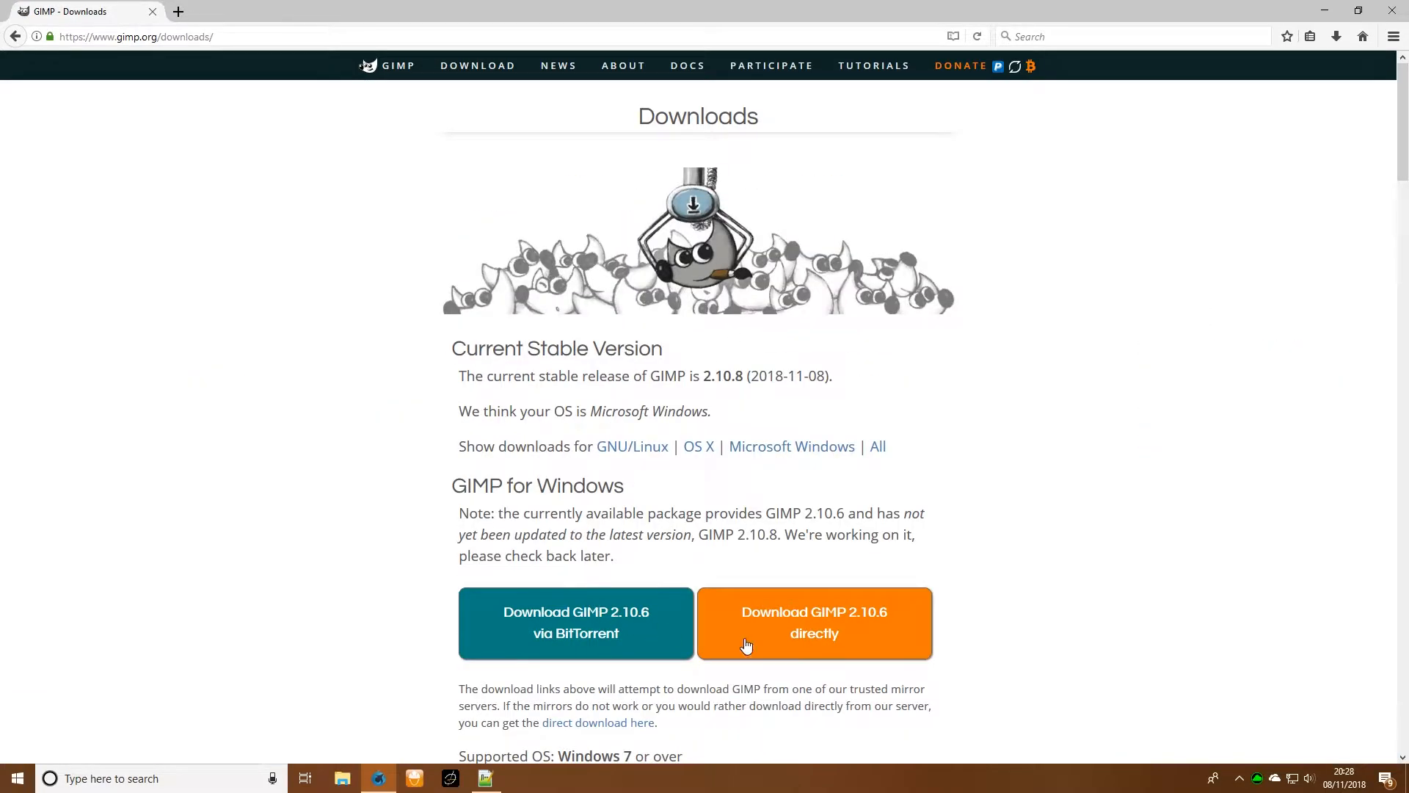
{"action": "left_click", "coordinate": [803, 649]}
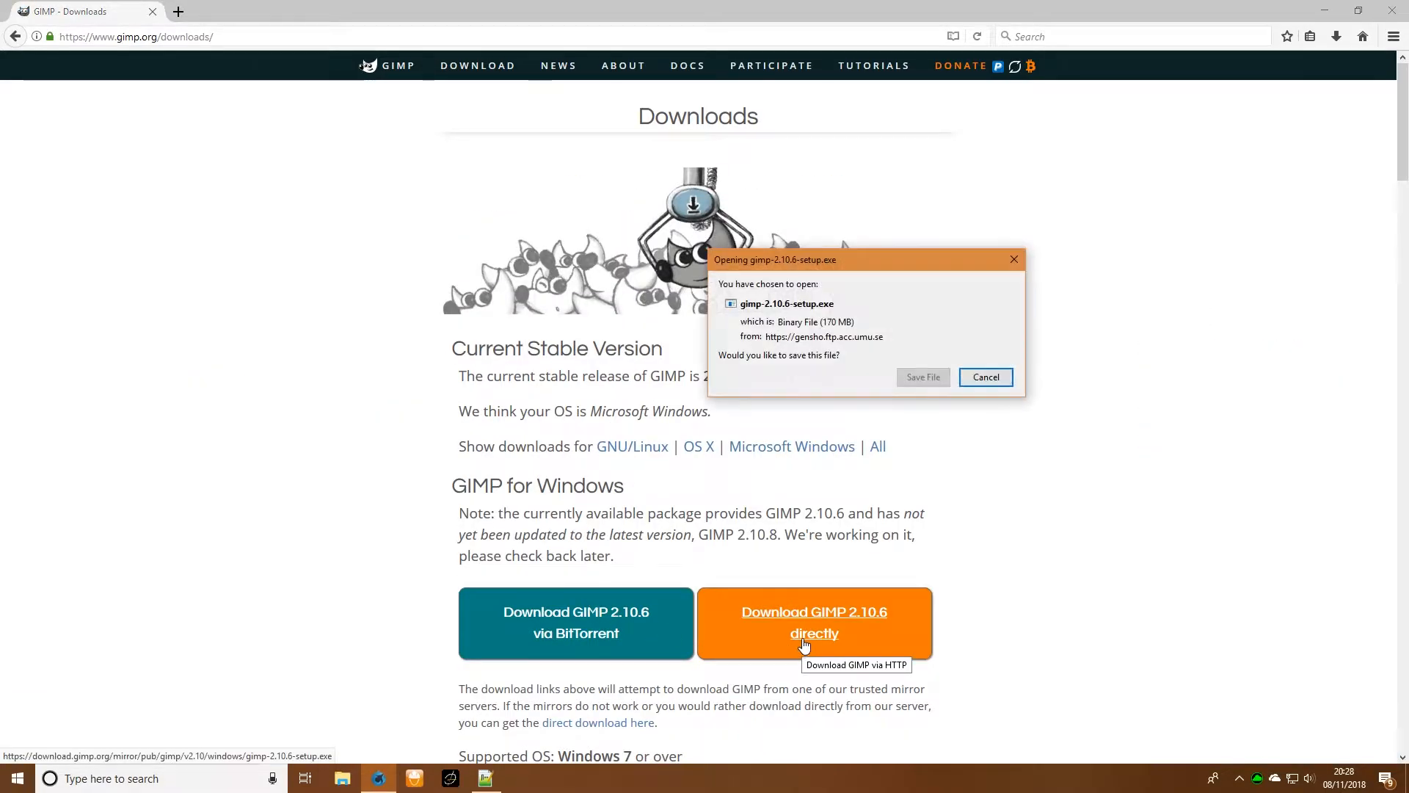
{"action": "left_click", "coordinate": [917, 376]}
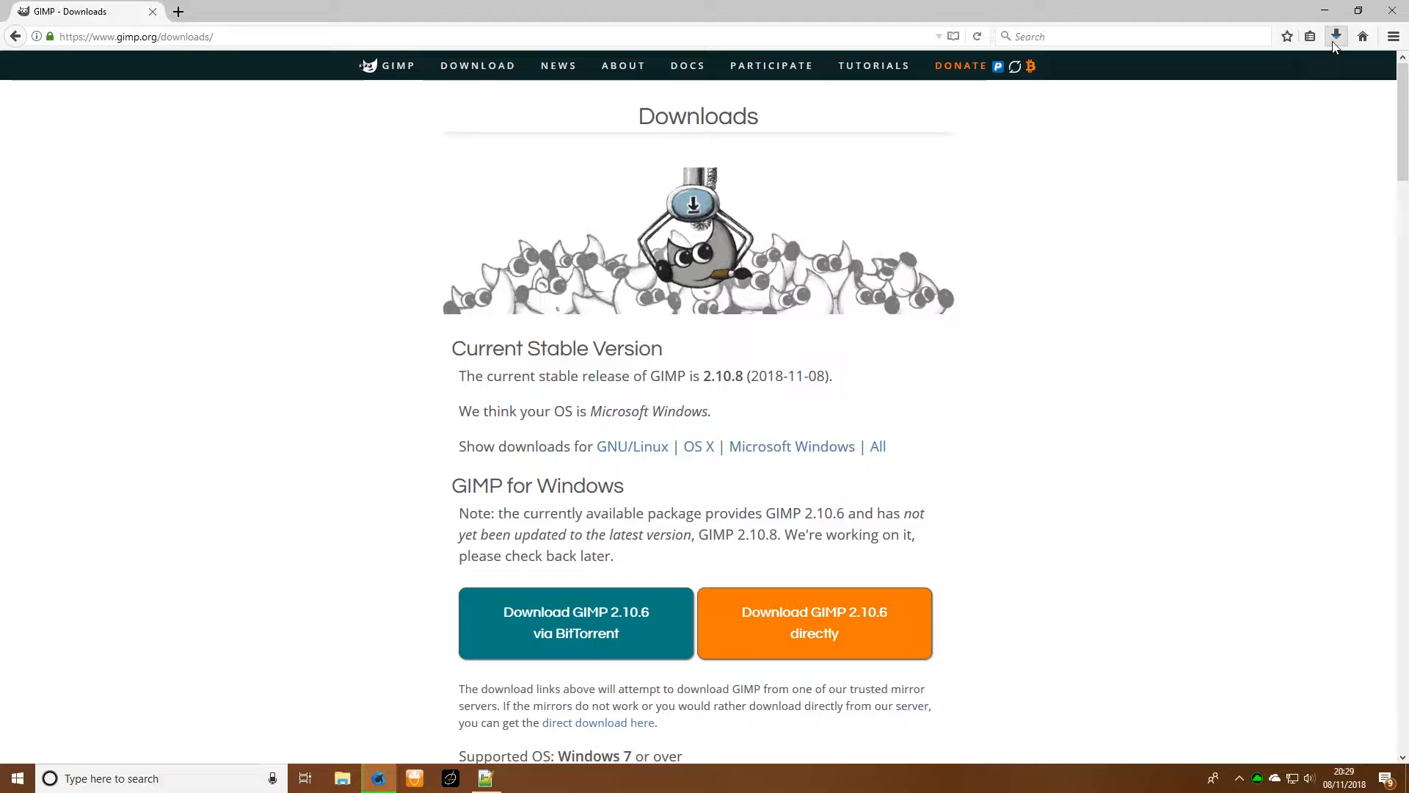
{"action": "double_click", "coordinate": [1191, 13]}
{"action": "double_click", "coordinate": [1124, 24]}
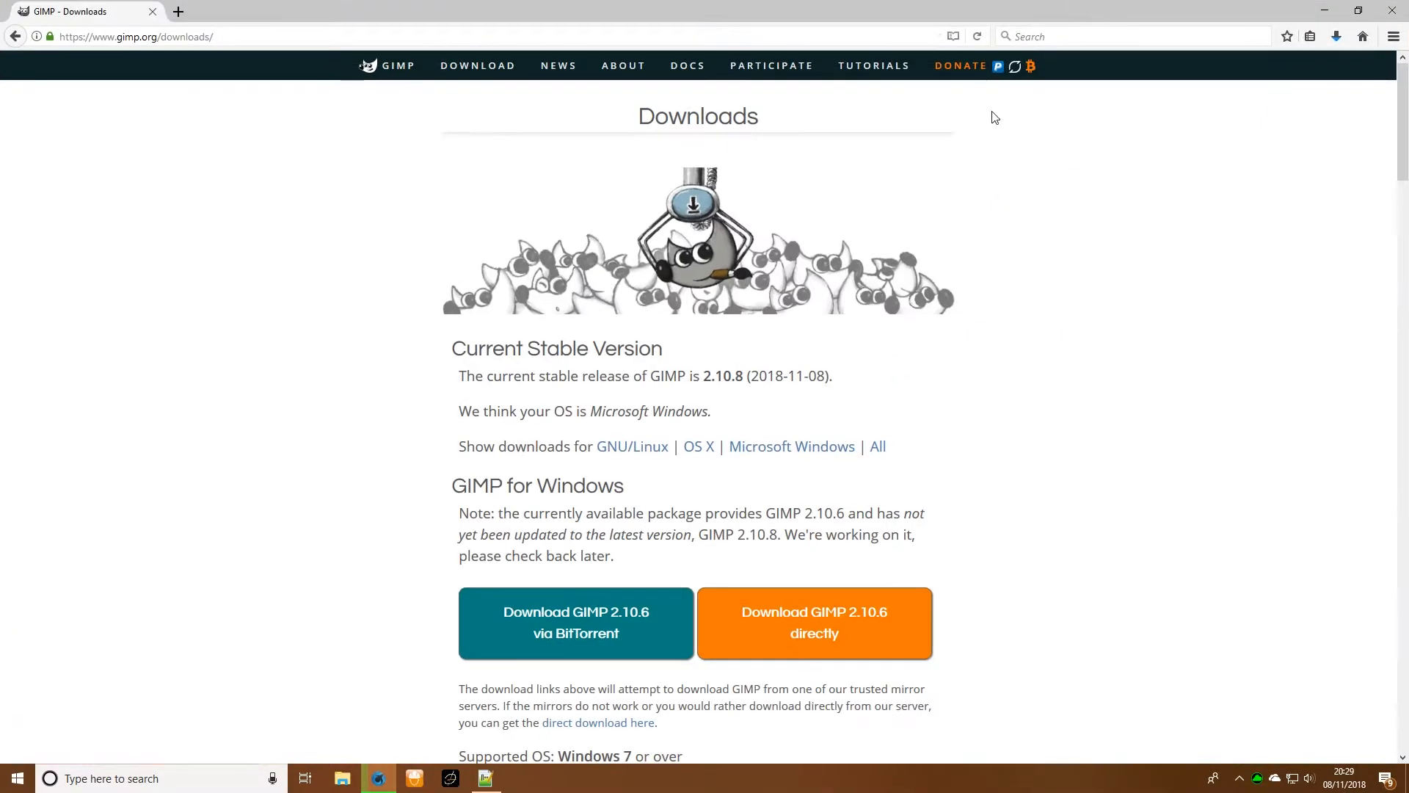
- Switch to File Explorer and open the Steam folder inside Program Files (x86) on the data (D:) drive
{"action": "left_click", "coordinate": [351, 781]}
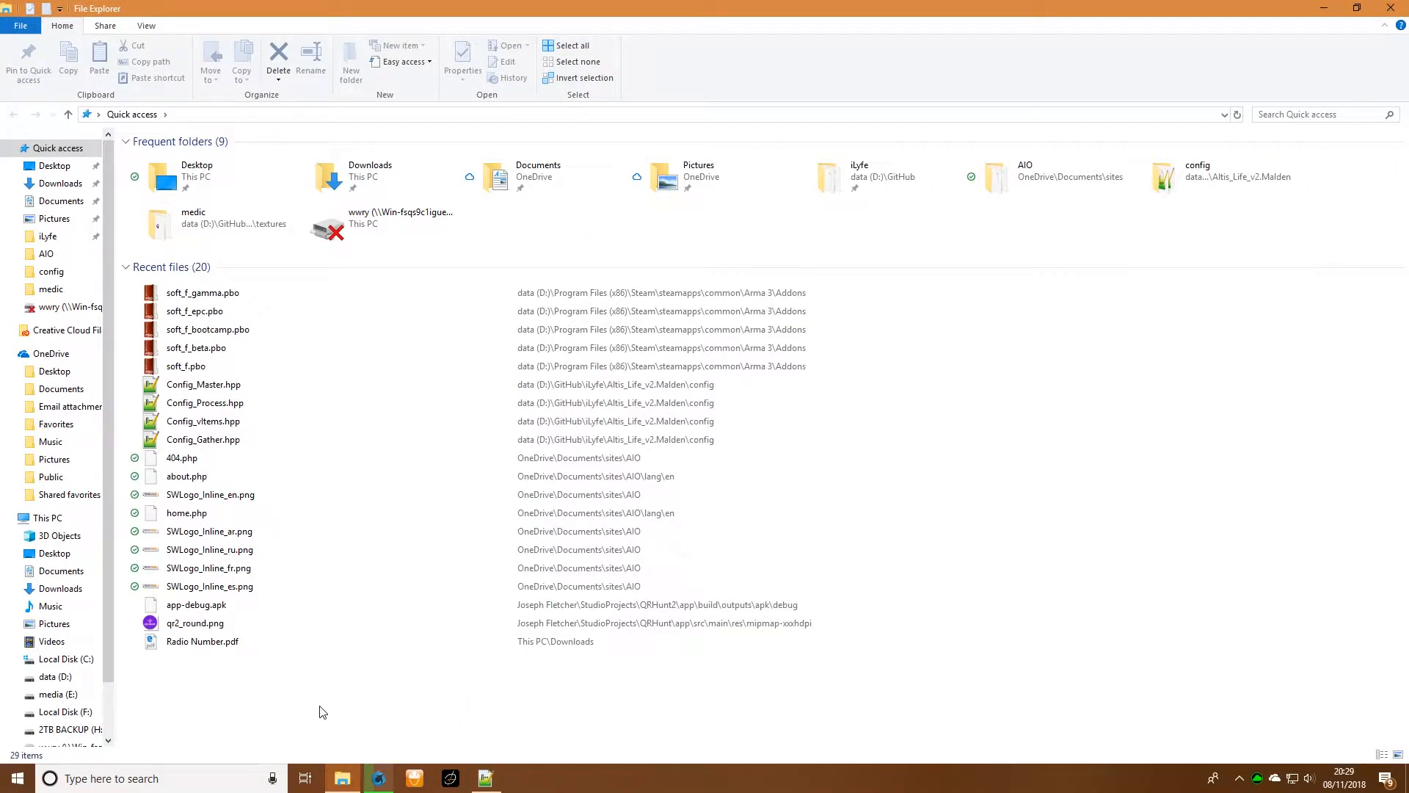
{"action": "scroll", "coordinate": [57, 629], "scroll_direction": "down", "scroll_amount": 2}
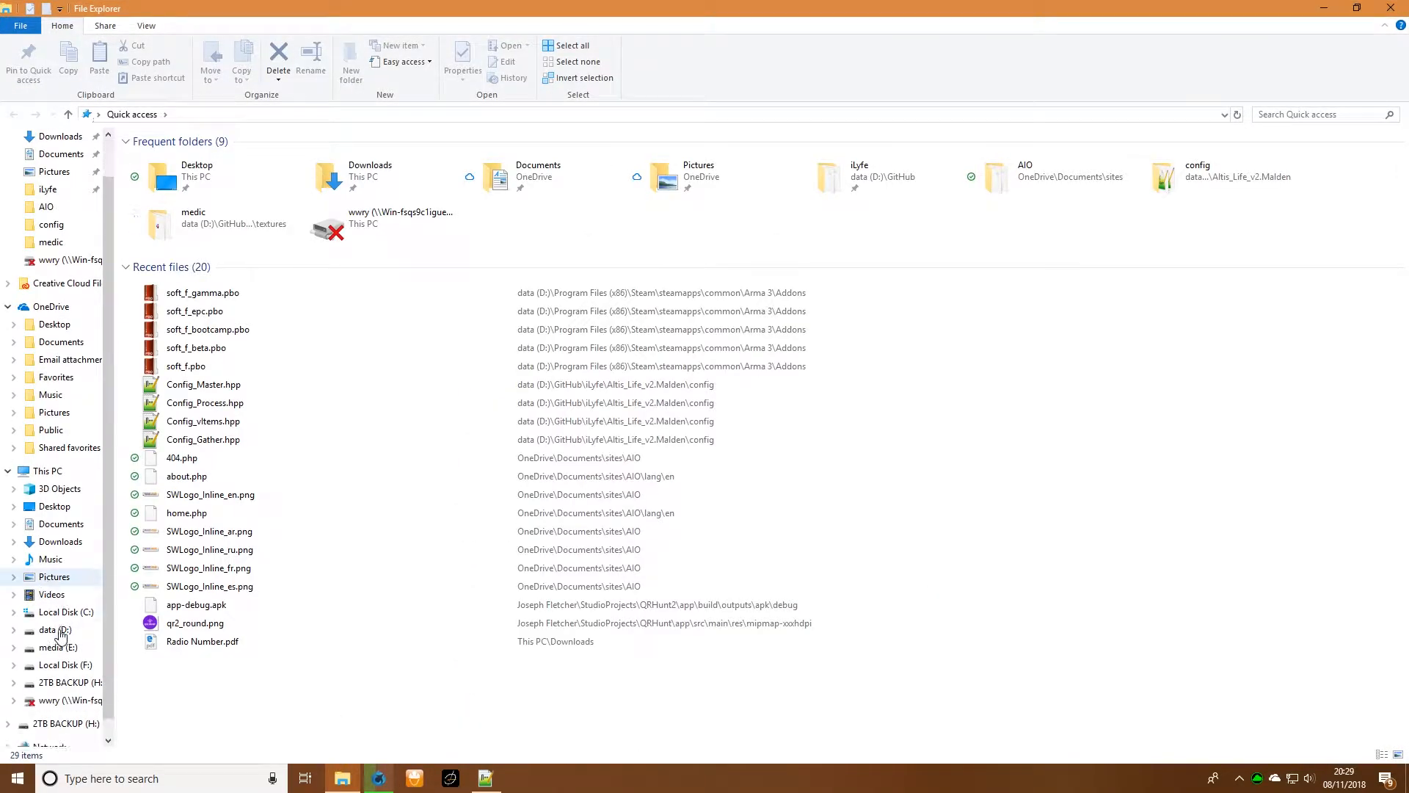
{"action": "left_click", "coordinate": [65, 618]}
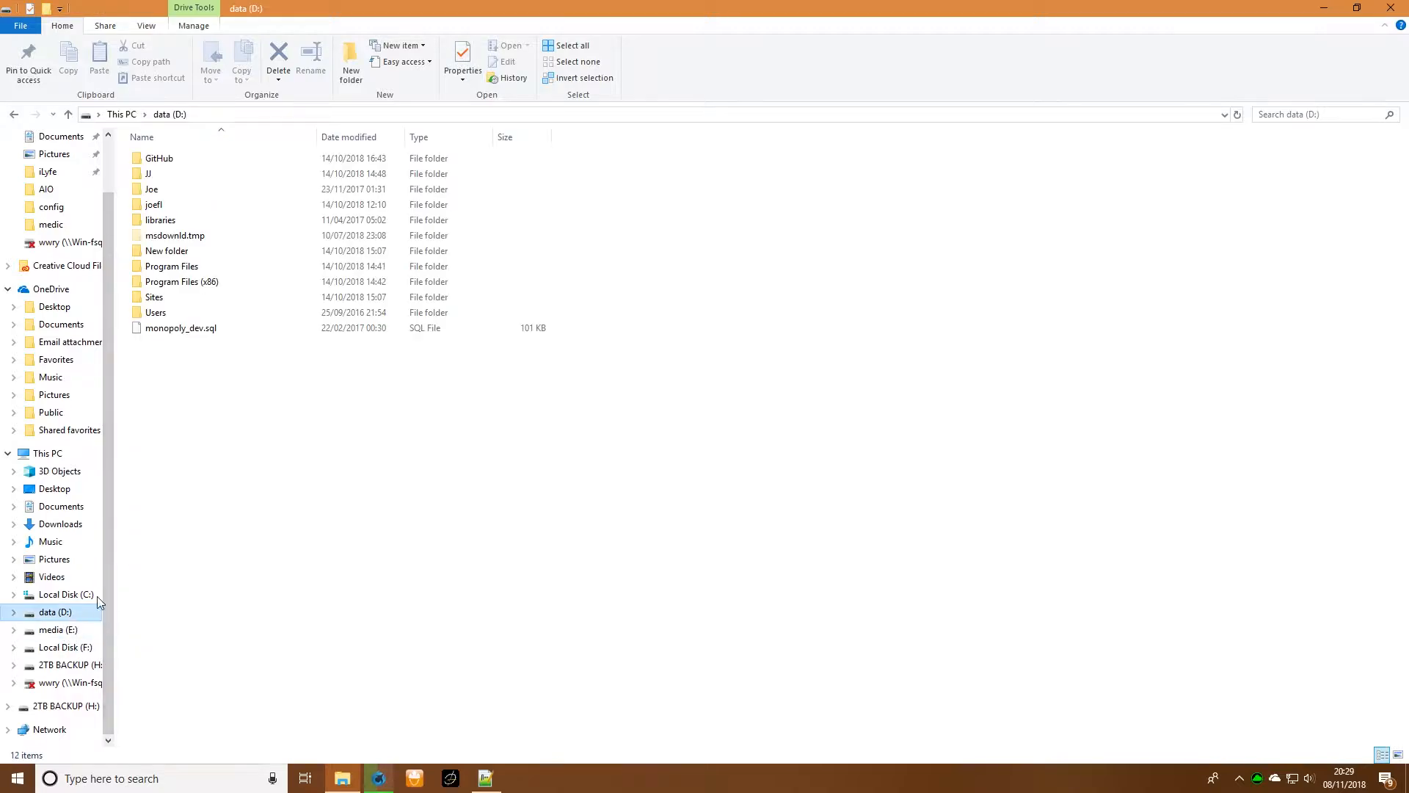
{"action": "double_click", "coordinate": [165, 298]}
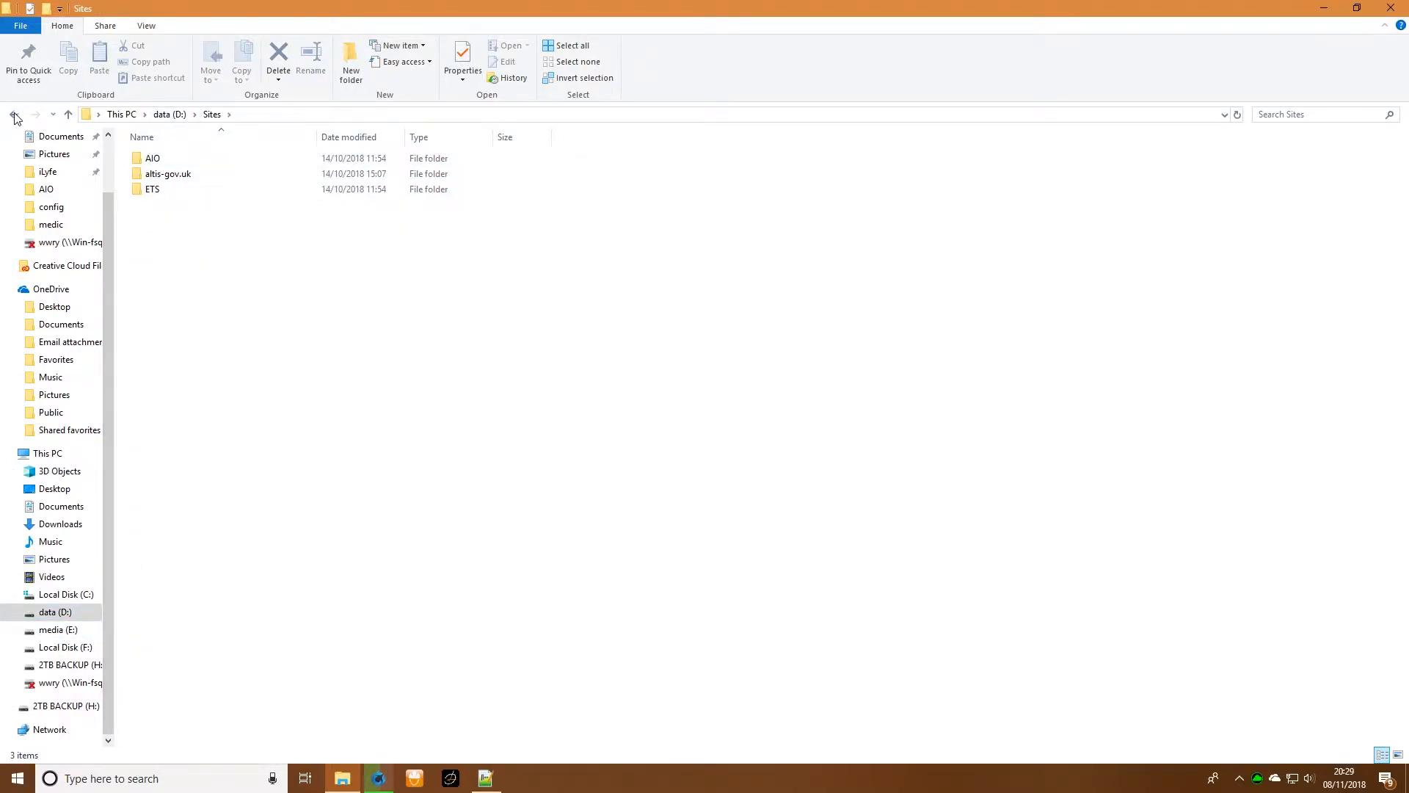
{"action": "left_click", "coordinate": [15, 116]}
{"action": "left_click", "coordinate": [193, 285]}
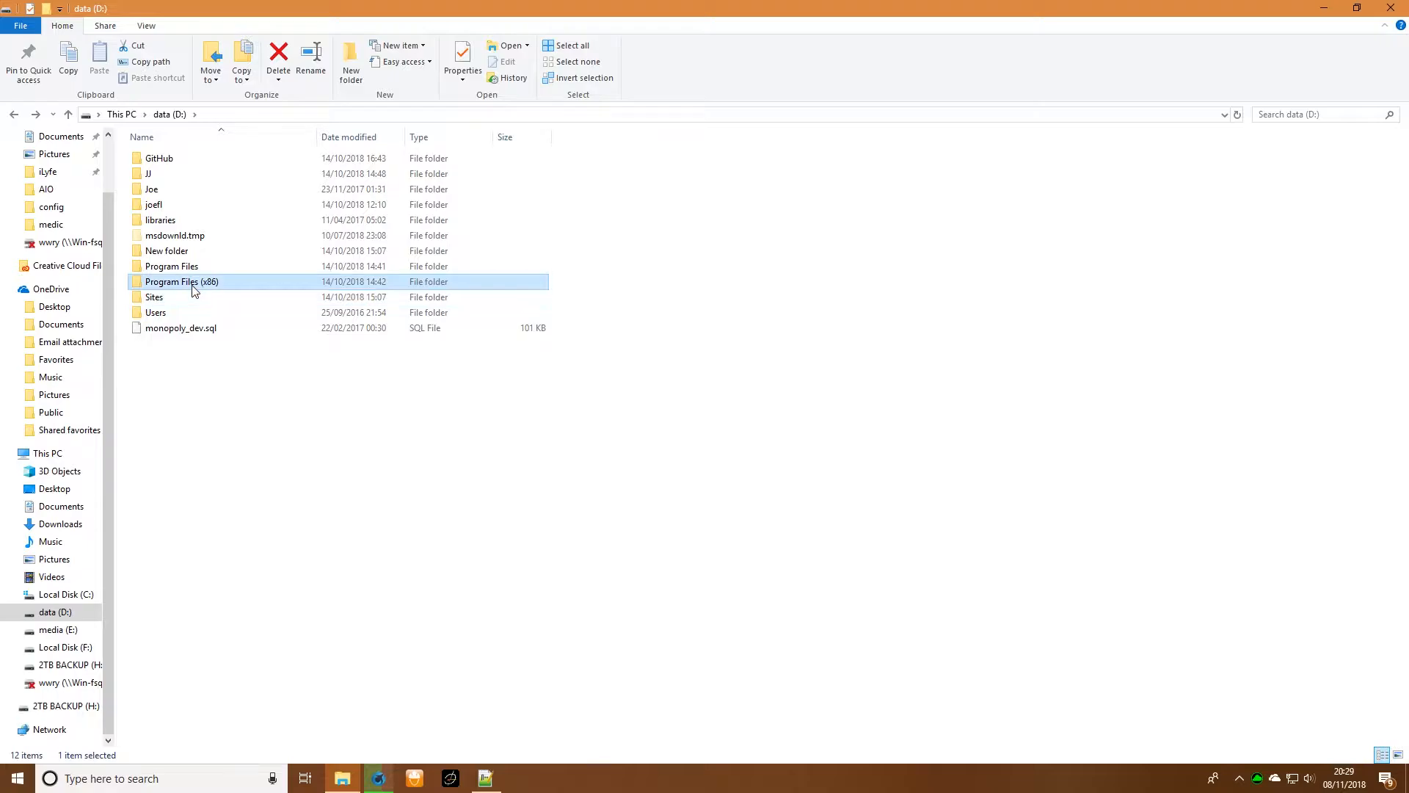
{"action": "double_click", "coordinate": [195, 288]}
{"action": "double_click", "coordinate": [190, 390]}
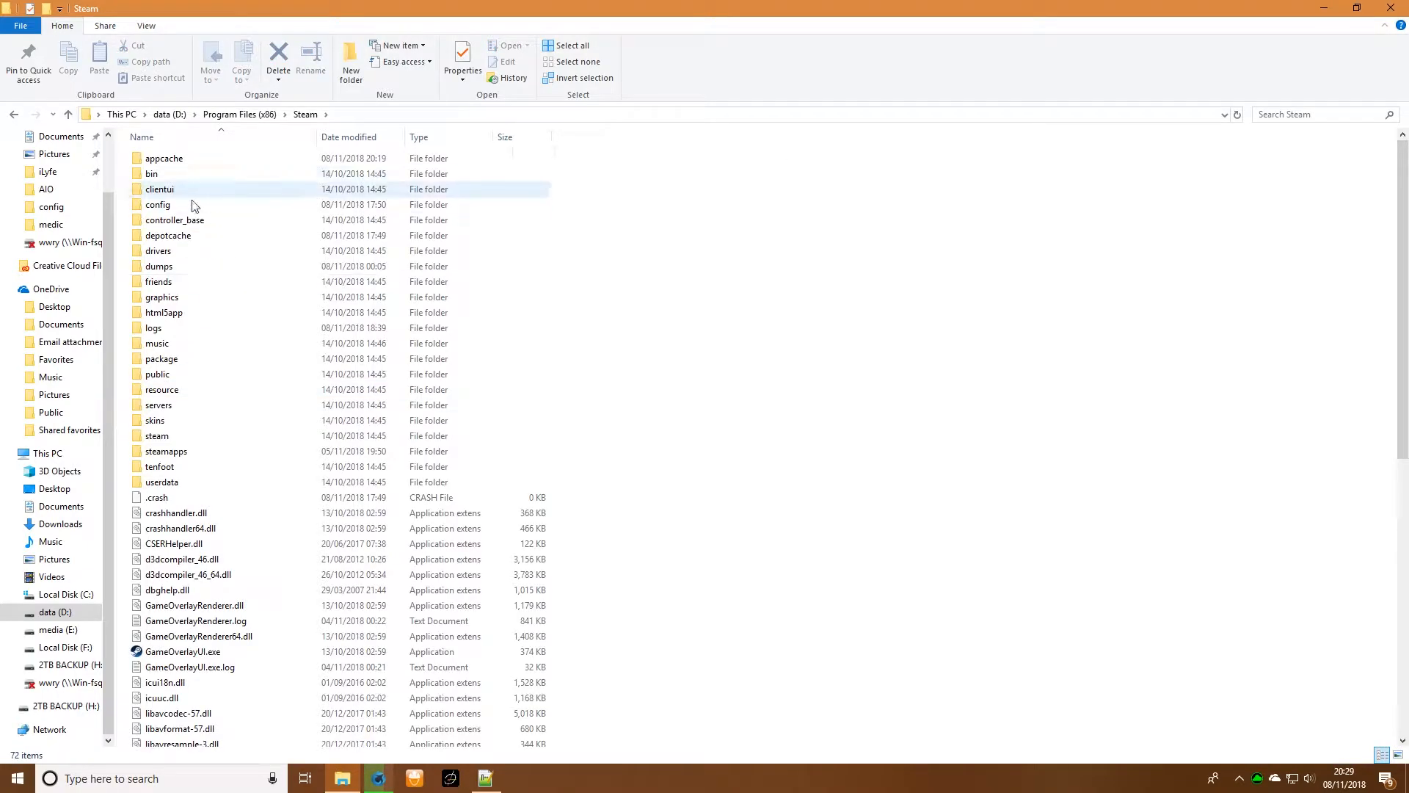
- Go through steamapps and common to the Arma 3 folder and open its Addons folder
{"action": "double_click", "coordinate": [166, 450]}
{"action": "left_click", "coordinate": [176, 163]}
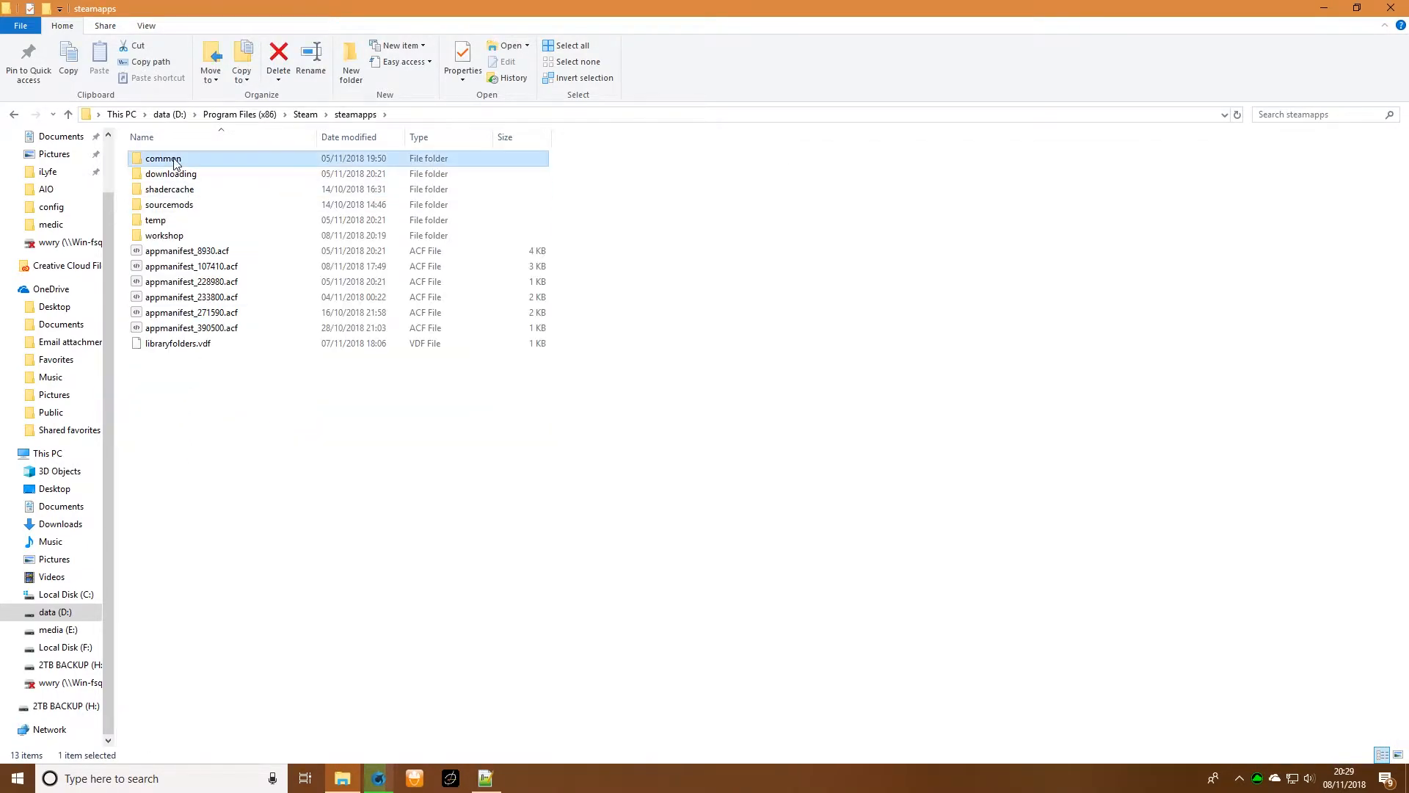
{"action": "double_click", "coordinate": [176, 163]}
{"action": "double_click", "coordinate": [175, 160]}
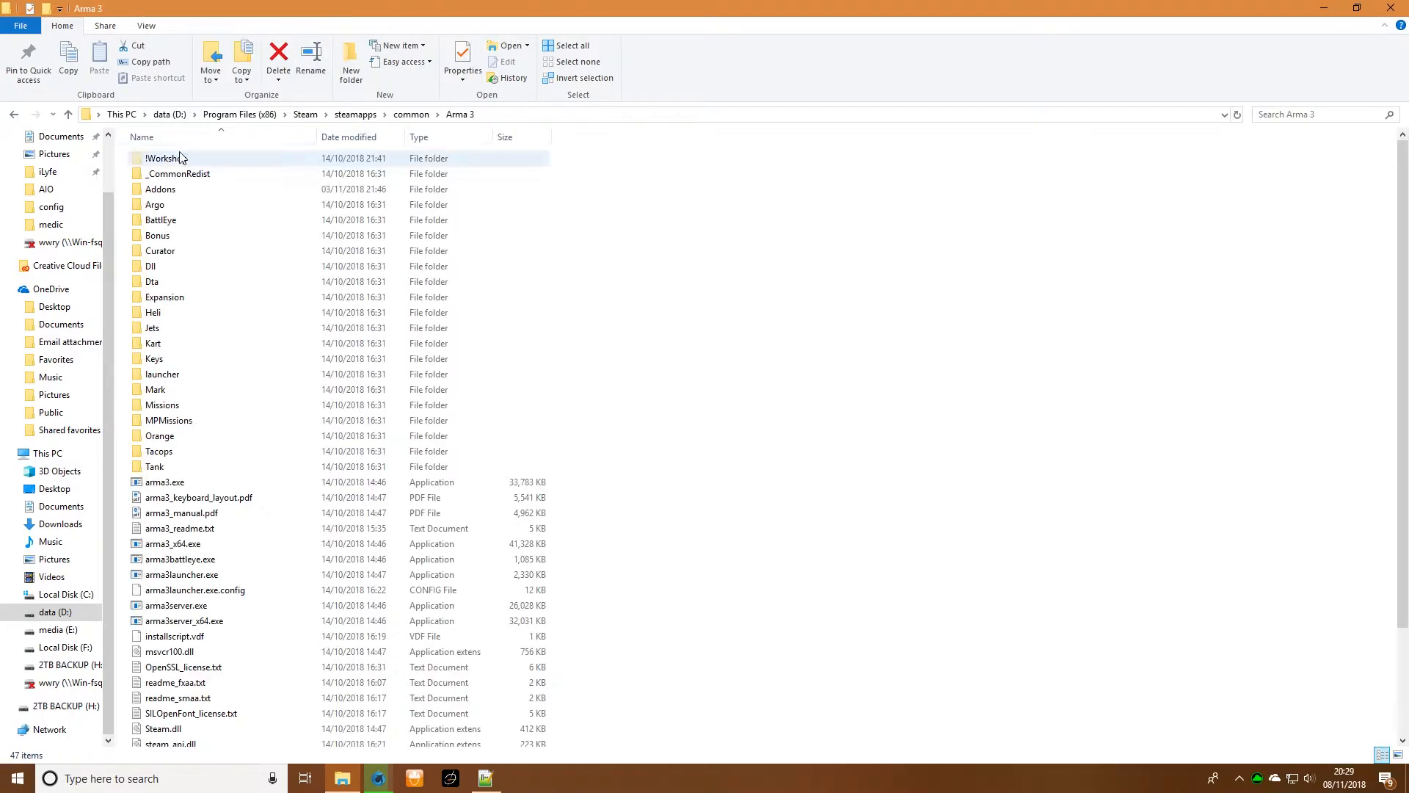
{"action": "double_click", "coordinate": [200, 191]}
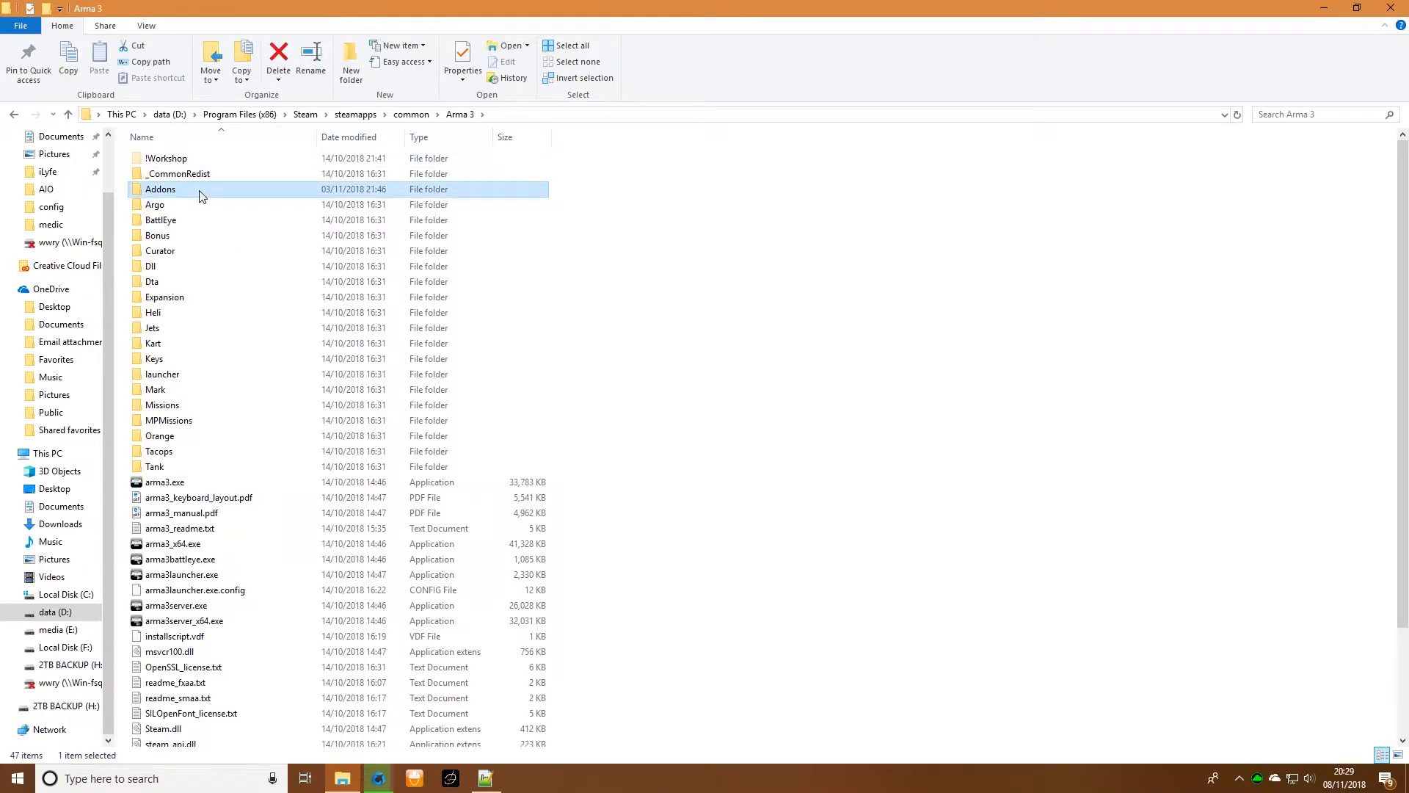
- Look through the Addons folder for the soft_f vehicle PBO files
{"action": "scroll", "coordinate": [220, 235], "scroll_direction": "down", "scroll_amount": 7}
{"action": "scroll", "coordinate": [222, 239], "scroll_direction": "down", "scroll_amount": 20}
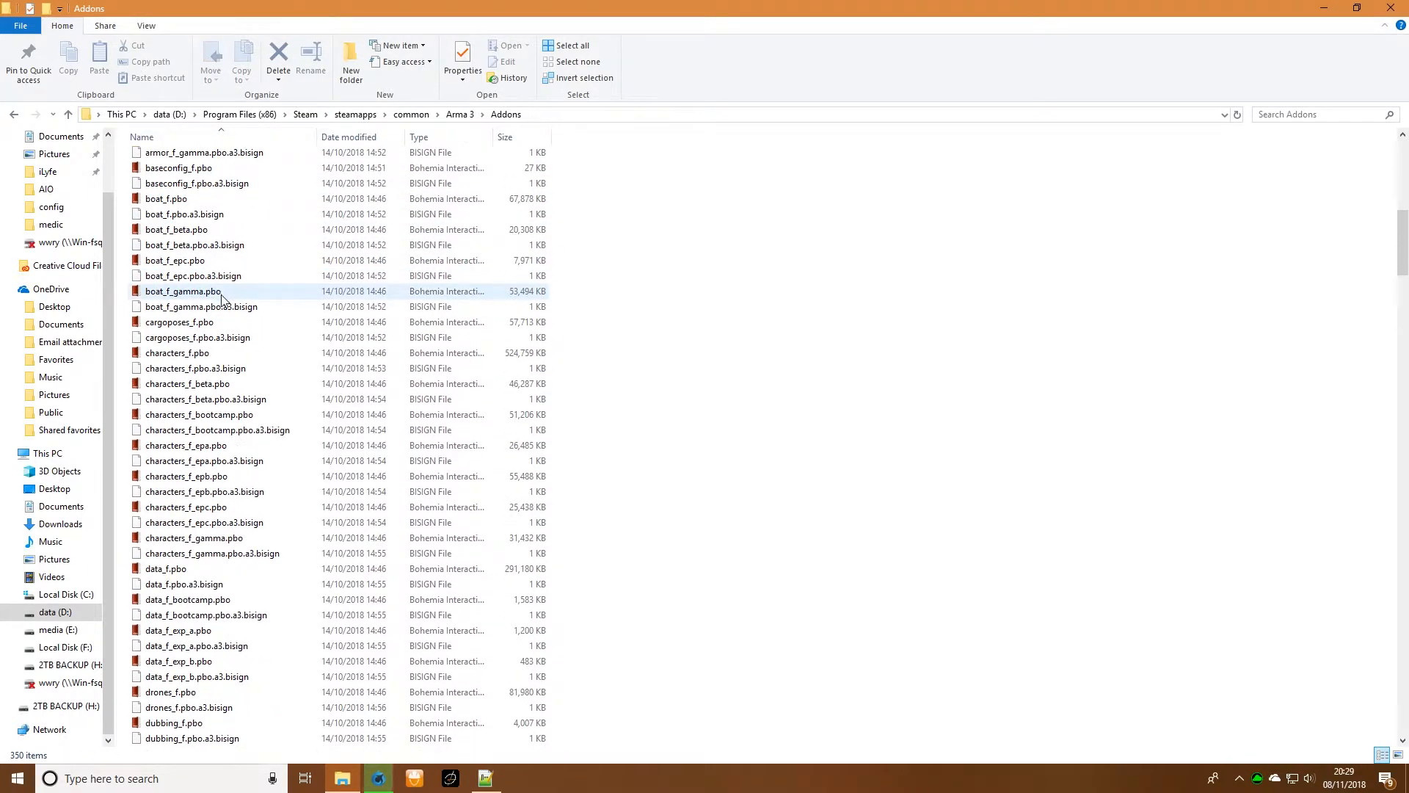
{"action": "scroll", "coordinate": [221, 297], "scroll_direction": "down", "scroll_amount": 20}
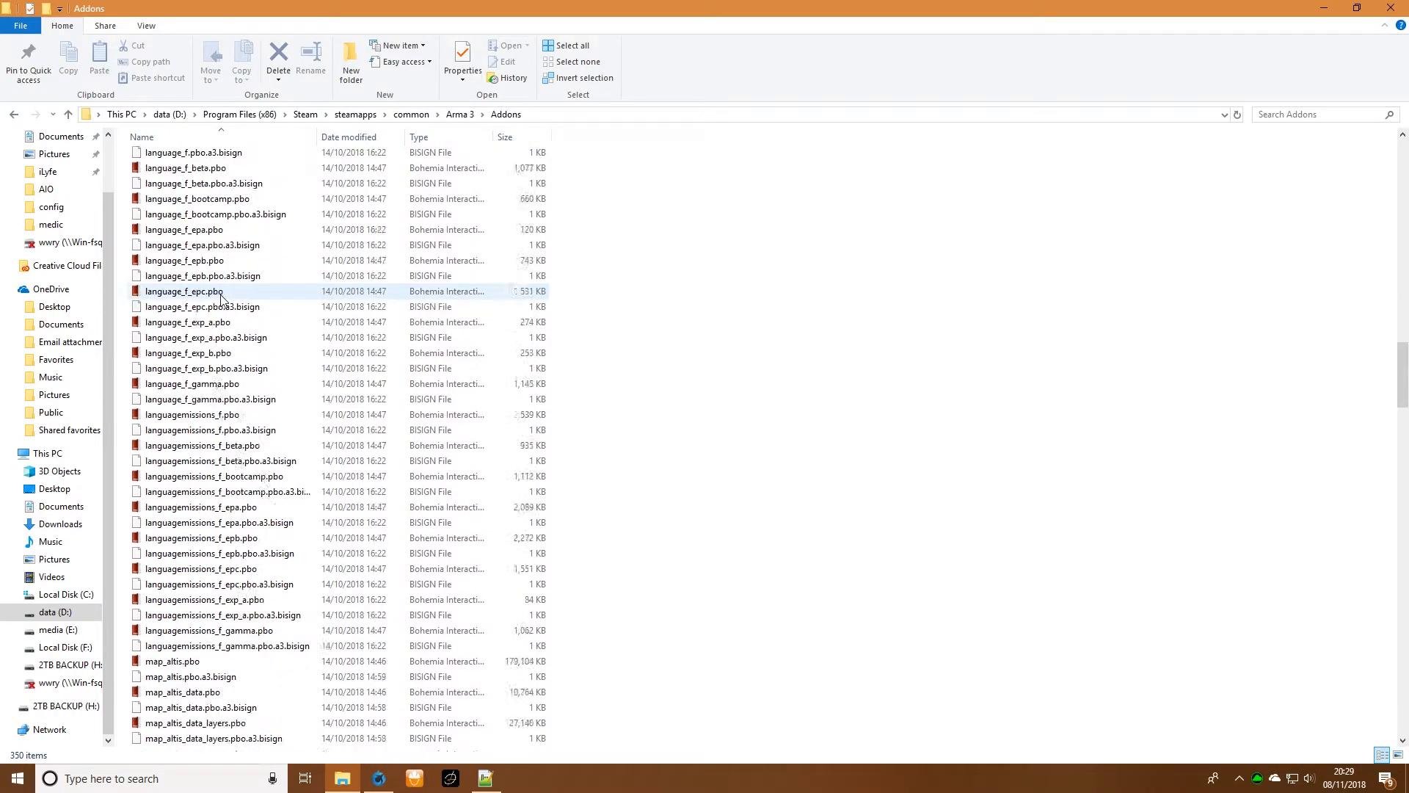
{"action": "scroll", "coordinate": [220, 304], "scroll_direction": "down", "scroll_amount": 7}
{"action": "scroll", "coordinate": [220, 307], "scroll_direction": "up", "scroll_amount": 17}
{"action": "scroll", "coordinate": [220, 307], "scroll_direction": "up", "scroll_amount": 5}
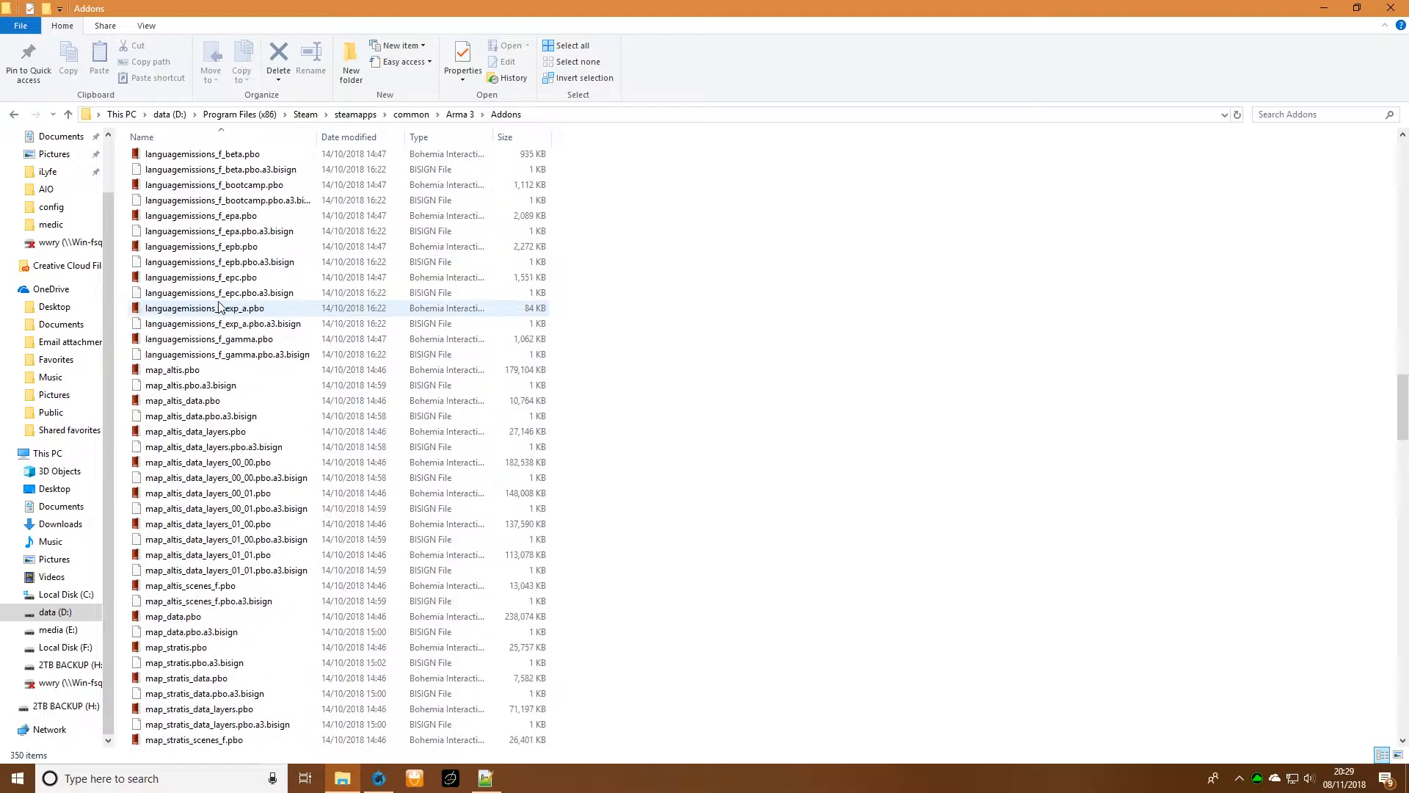
{"action": "scroll", "coordinate": [219, 307], "scroll_direction": "up", "scroll_amount": 20}
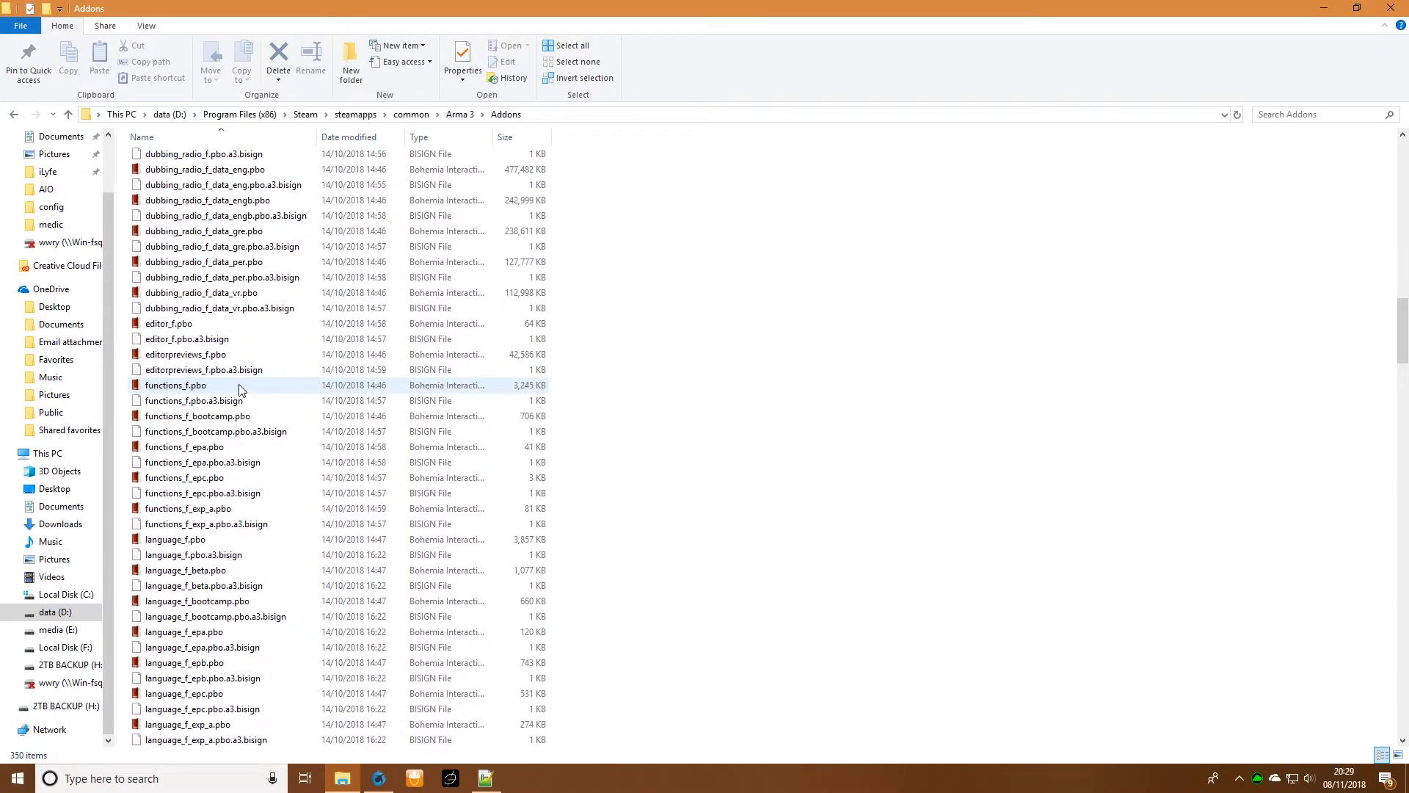
{"action": "scroll", "coordinate": [235, 523], "scroll_direction": "down", "scroll_amount": 20}
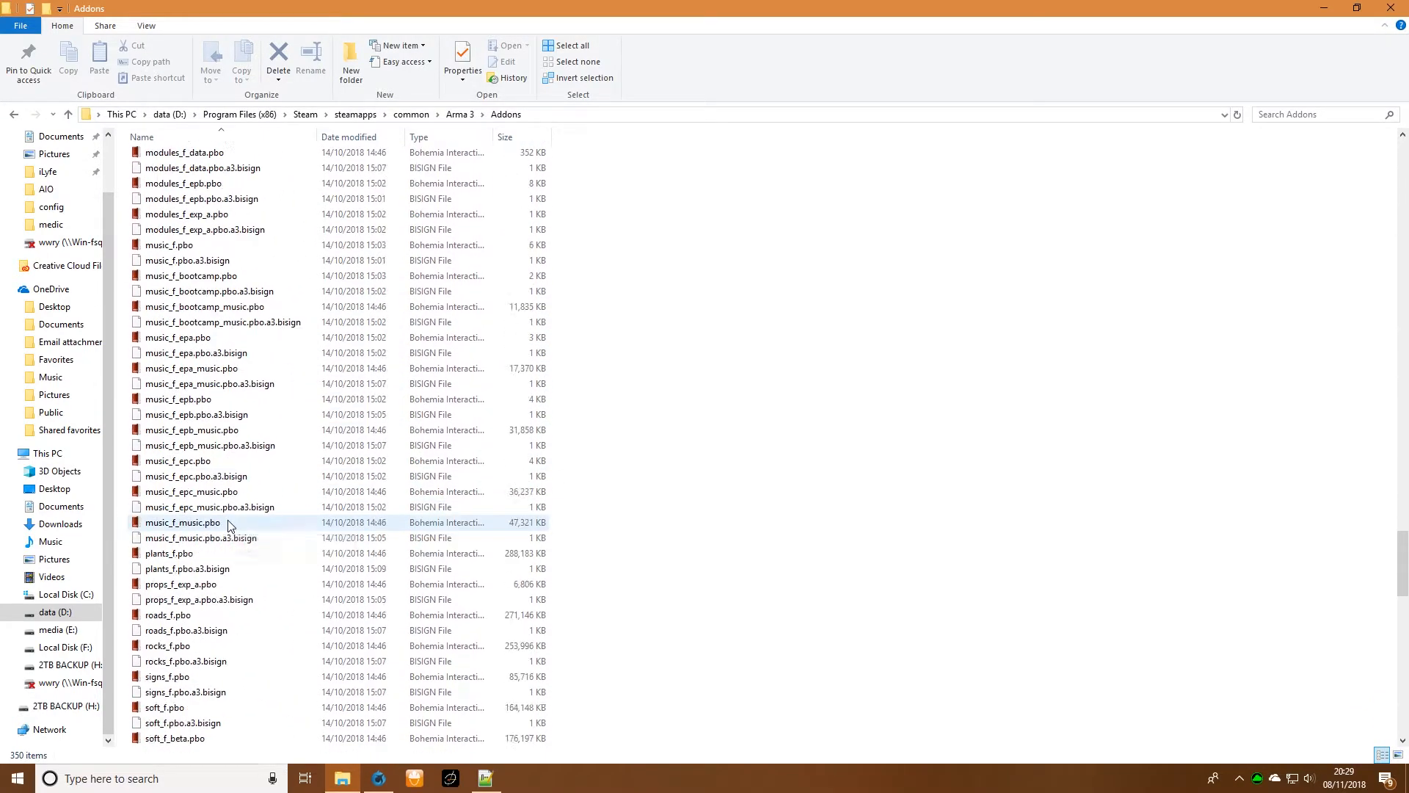
{"action": "scroll", "coordinate": [234, 523], "scroll_direction": "down", "scroll_amount": 3}
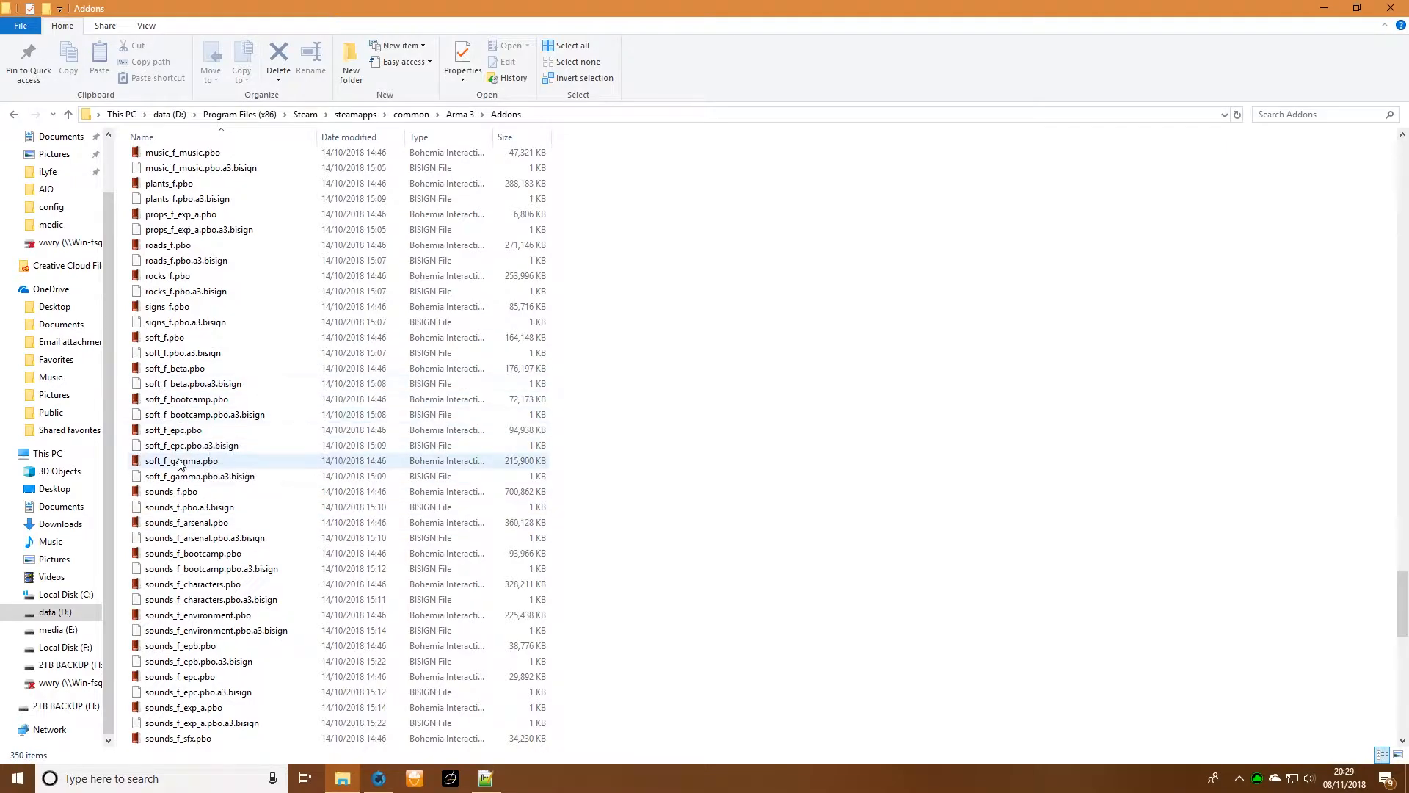
- Switch to Waterfox, search for pbo manager in a new tab, and view the PBO Manager page on Armaholic
{"action": "left_click", "coordinate": [379, 778]}
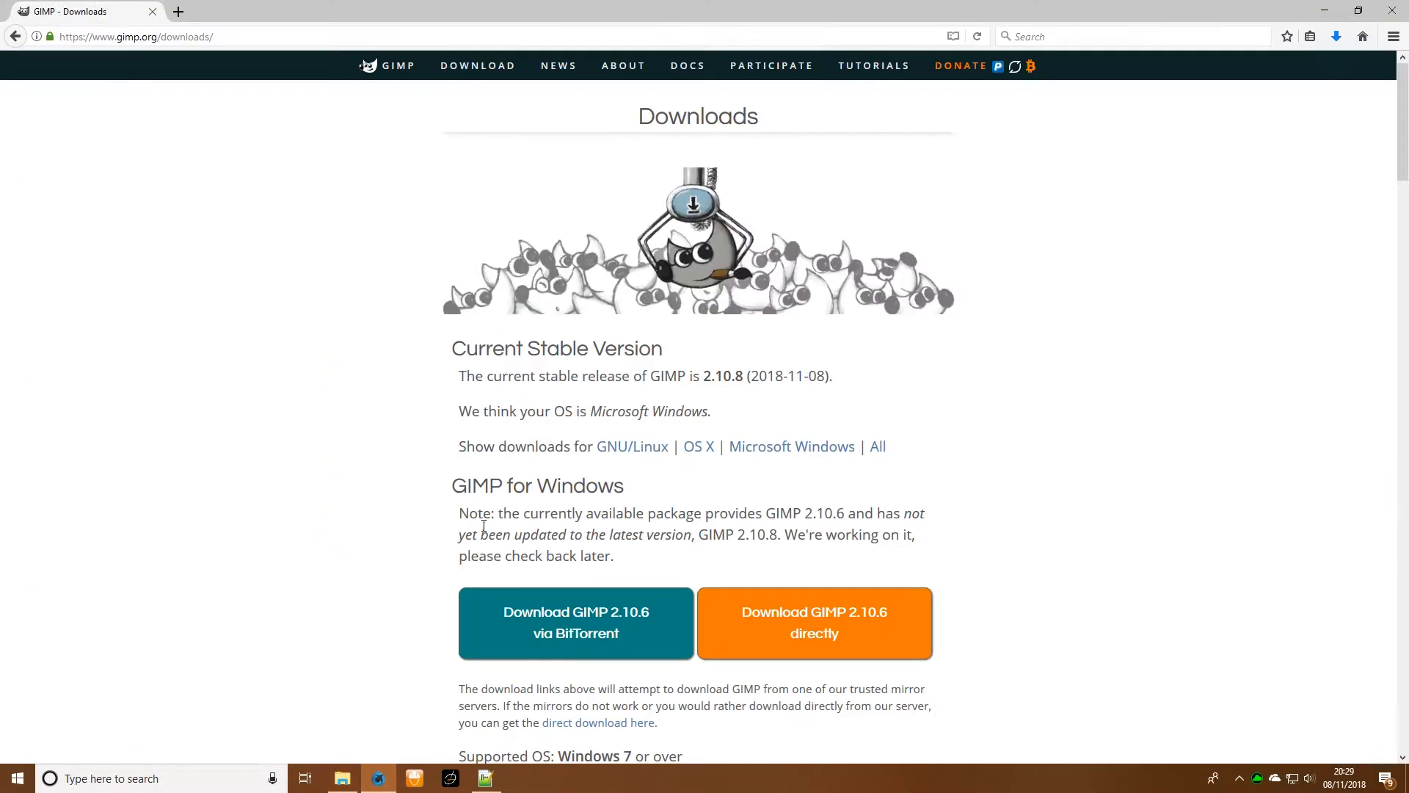
{"action": "left_click", "coordinate": [180, 11]}
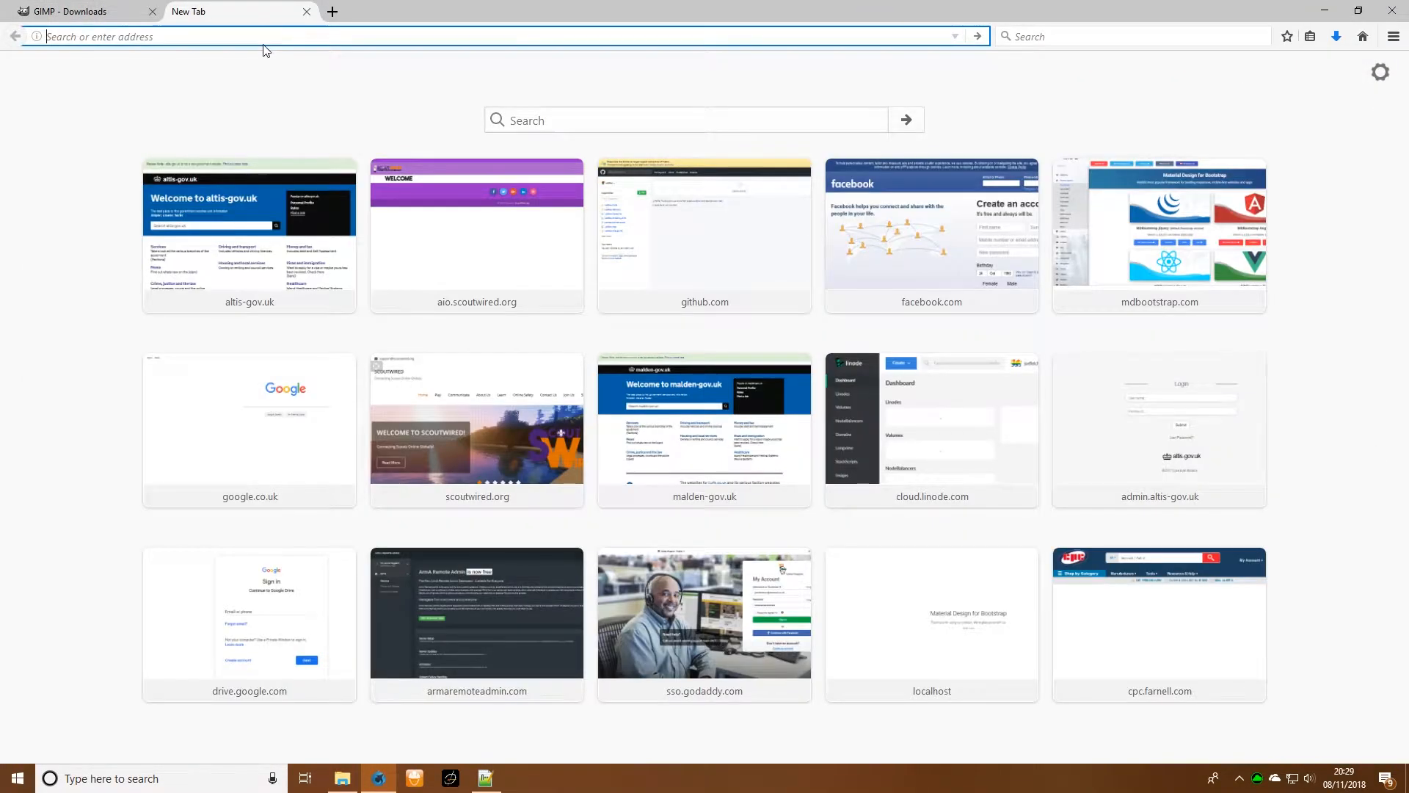
{"action": "type", "text": "pbo manager"}
{"action": "key", "text": "Return"}
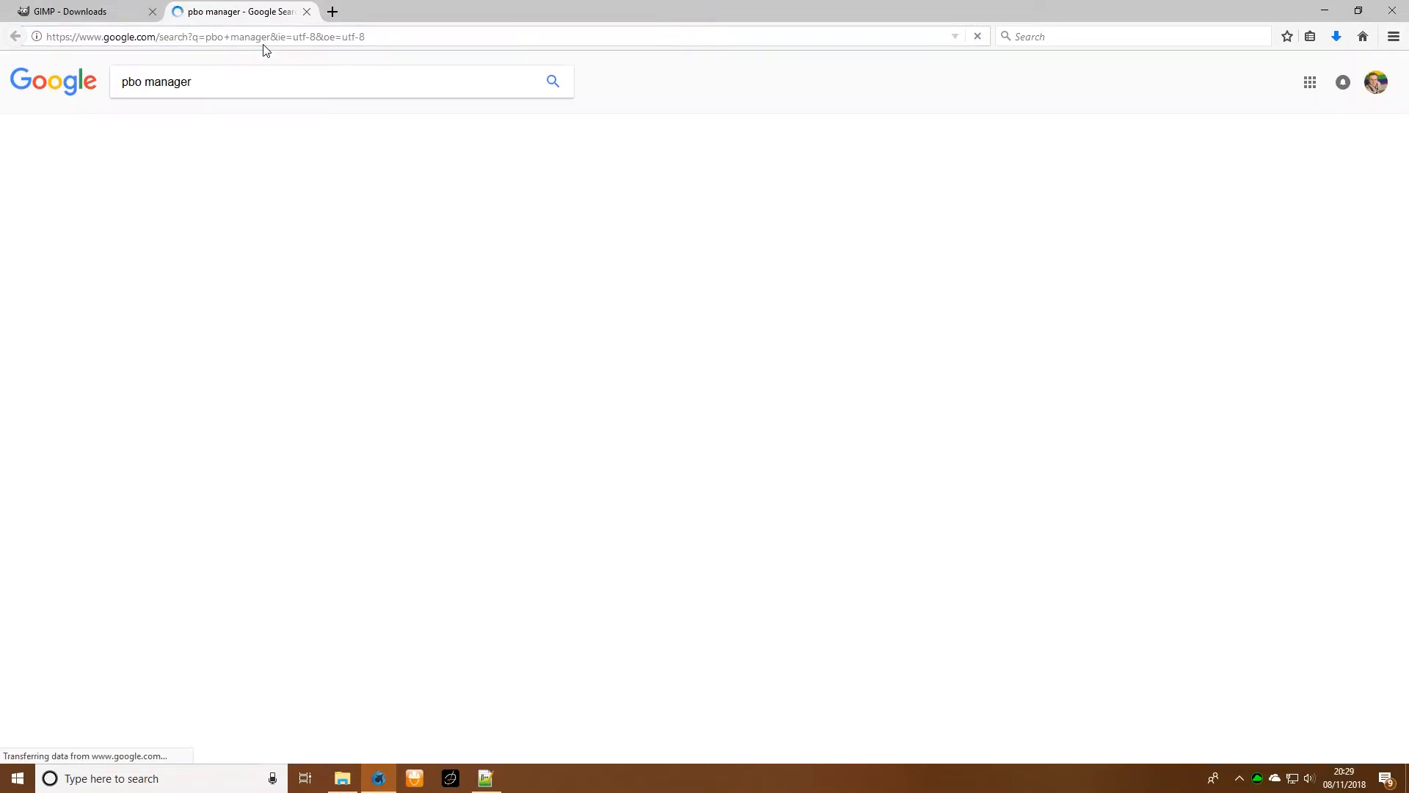
{"action": "left_click", "coordinate": [195, 192]}
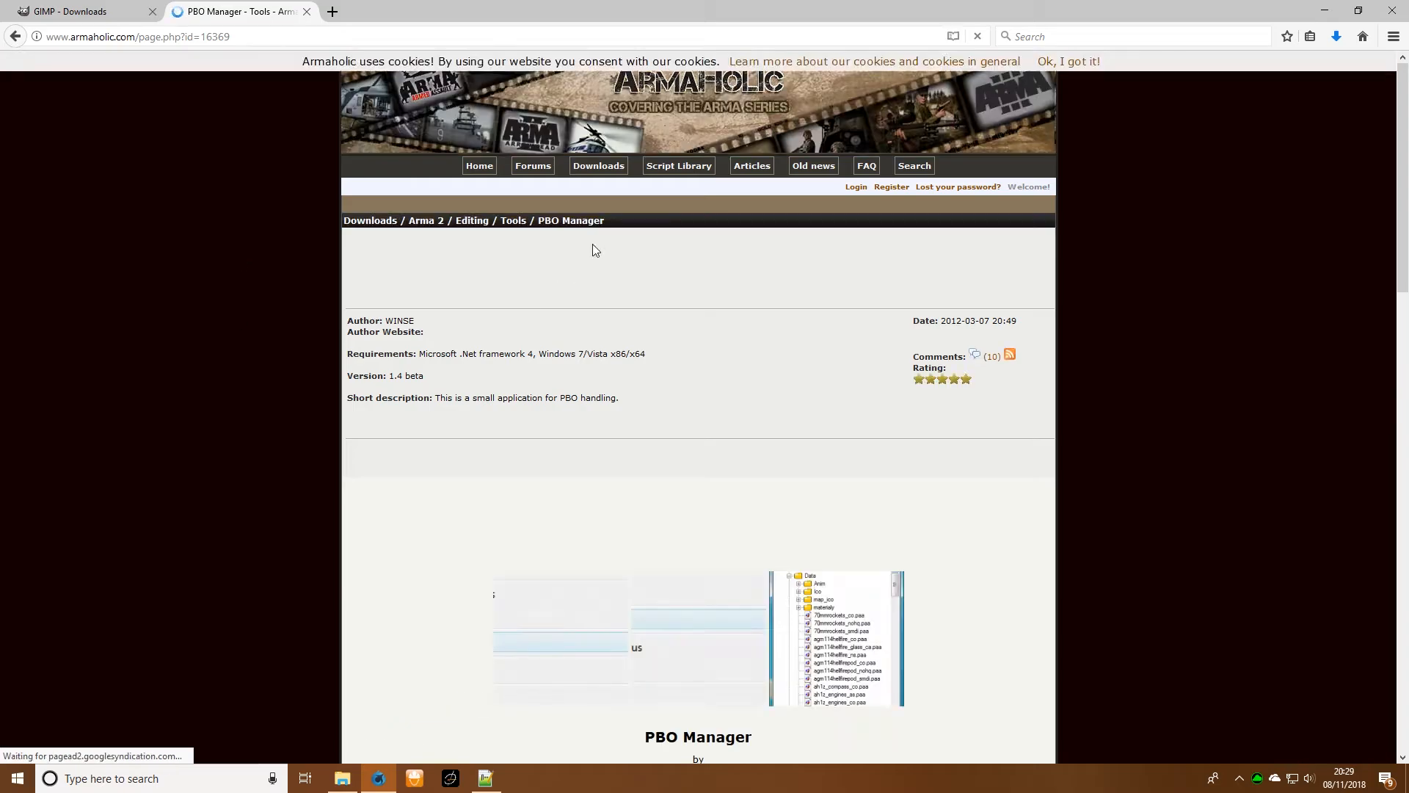
{"action": "scroll", "coordinate": [746, 396], "scroll_direction": "down", "scroll_amount": 6}
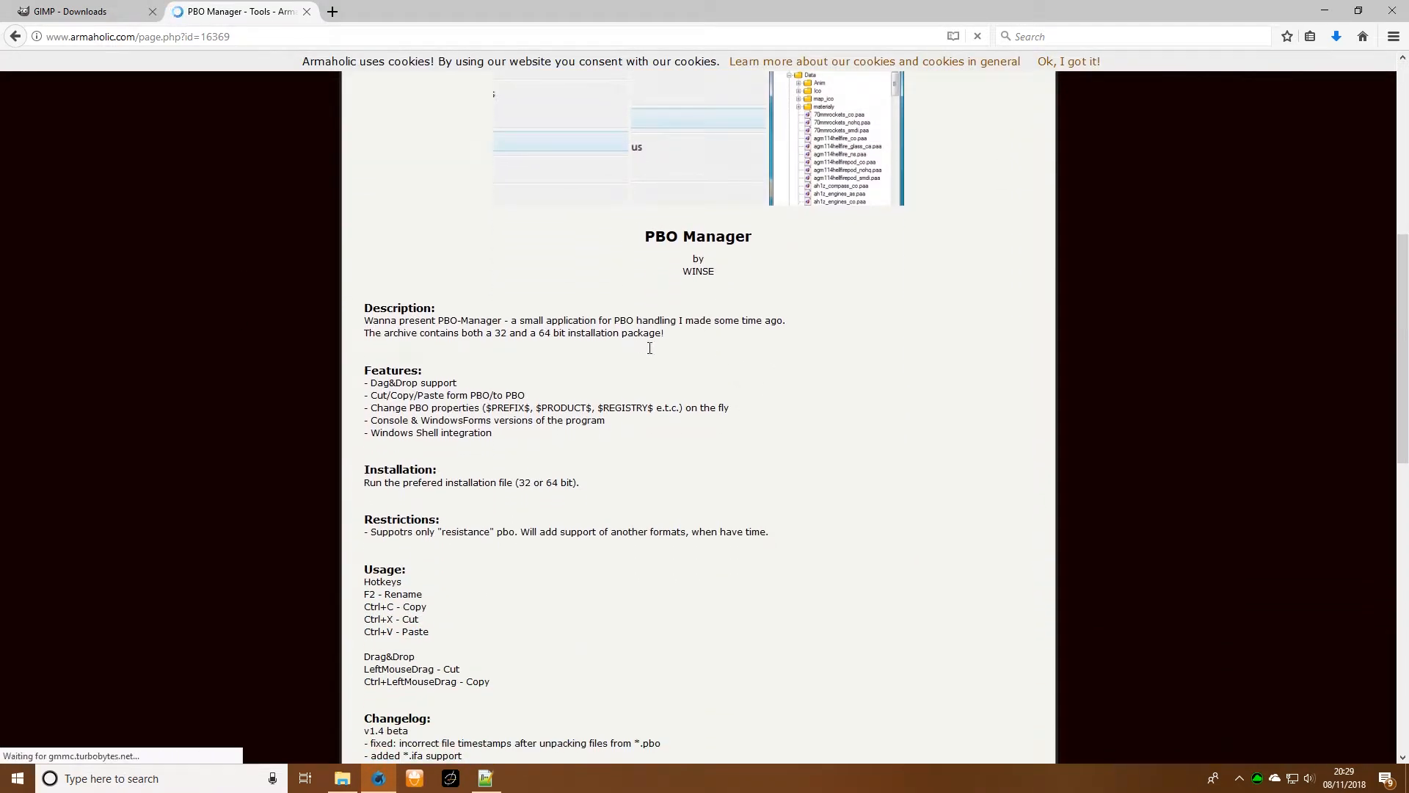
- Launch Steam, locate Arma 3 Tools in the library's tools list and view its available actions, then minimize Steam
{"action": "left_click", "coordinate": [212, 780]}
{"action": "type", "text": "steam"}
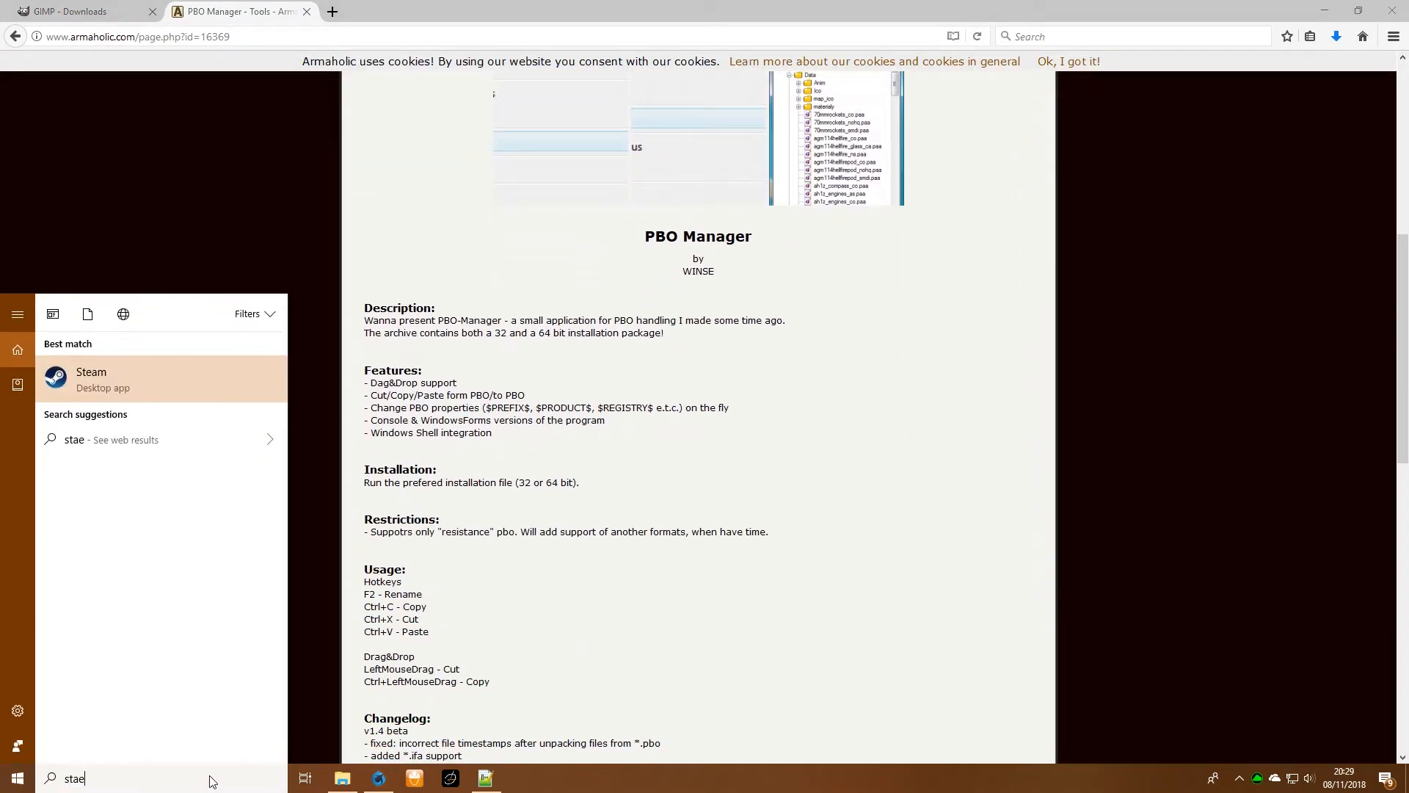
{"action": "key", "text": "Return"}
{"action": "mouse_move", "coordinate": [159, 44]}
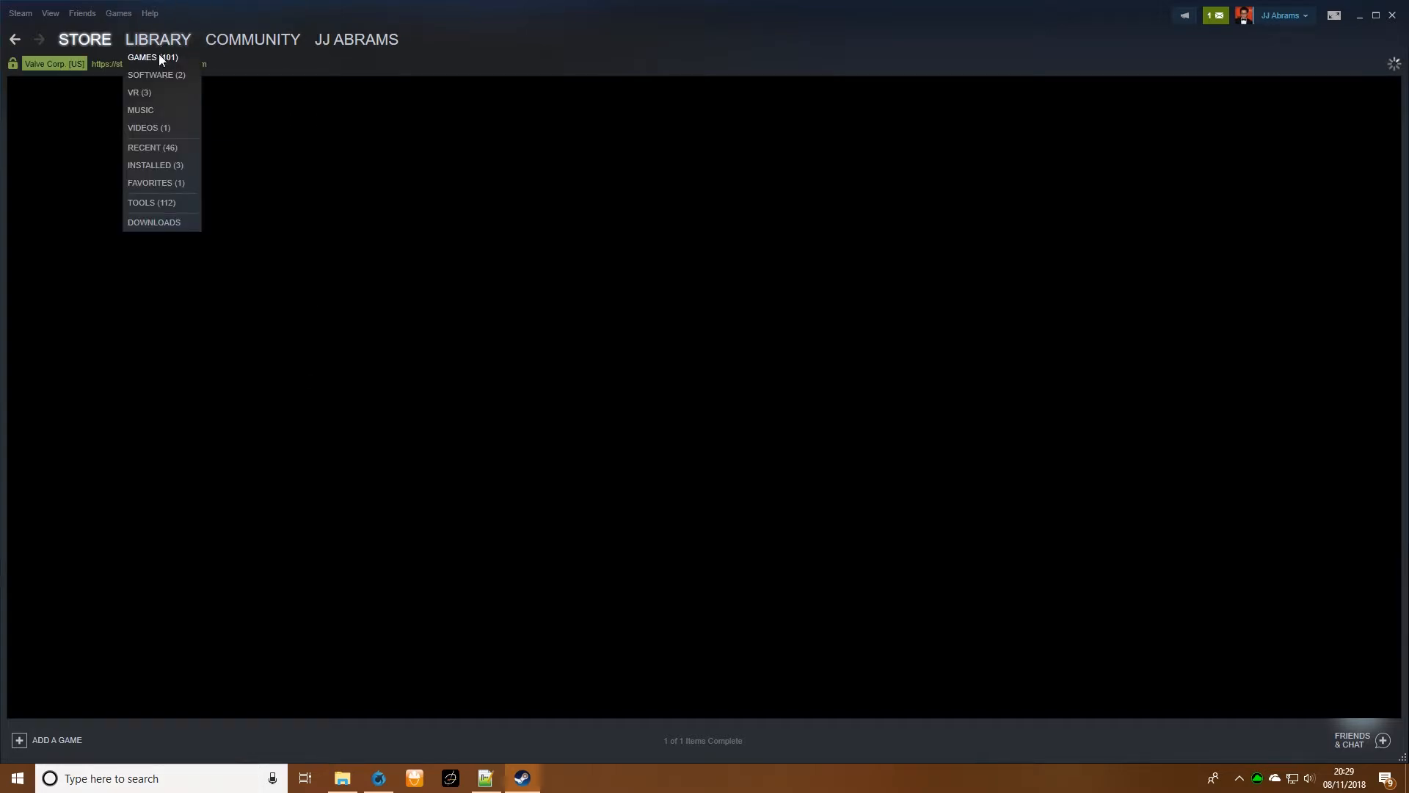
{"action": "left_click", "coordinate": [146, 202]}
{"action": "scroll", "coordinate": [303, 188], "scroll_direction": "up", "scroll_amount": 20}
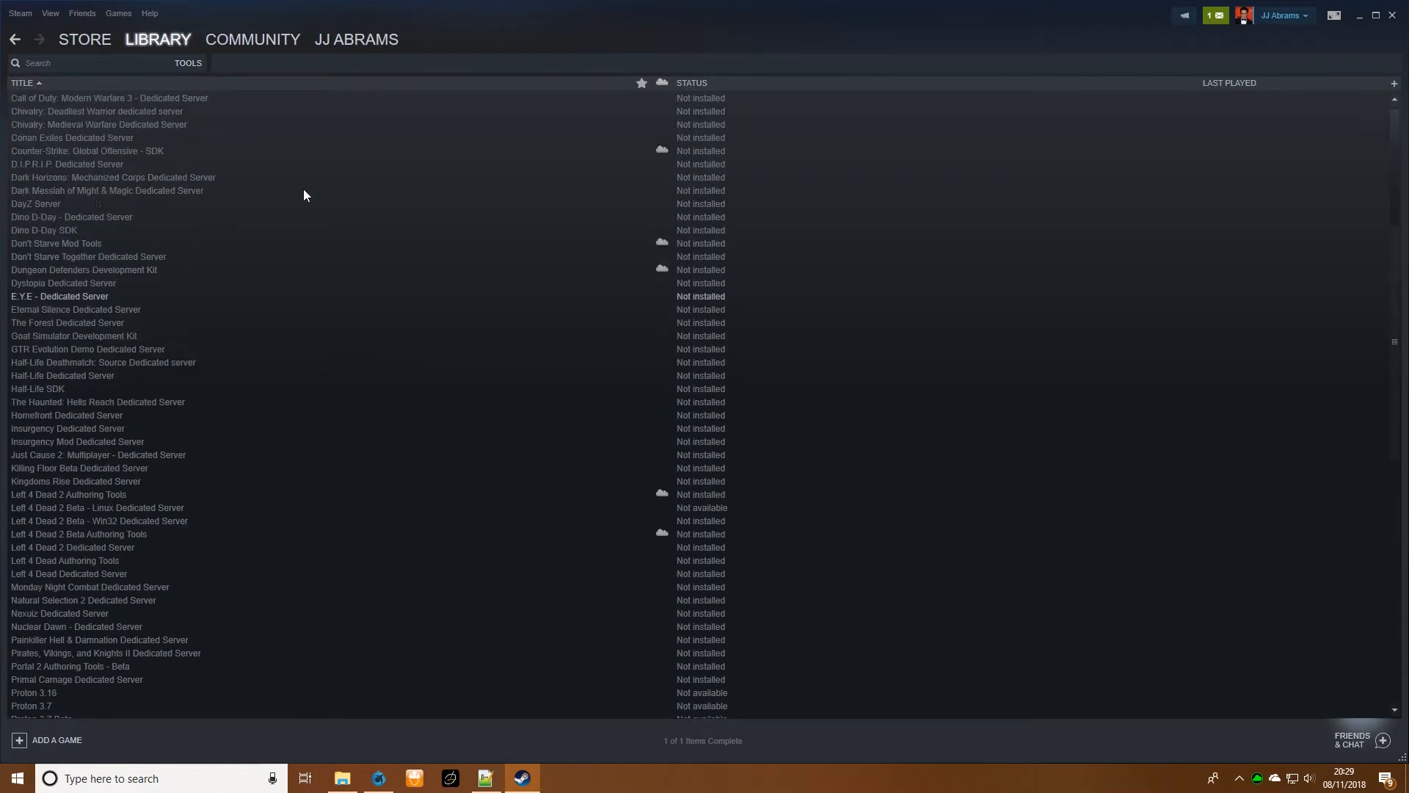
{"action": "mouse_move", "coordinate": [150, 44]}
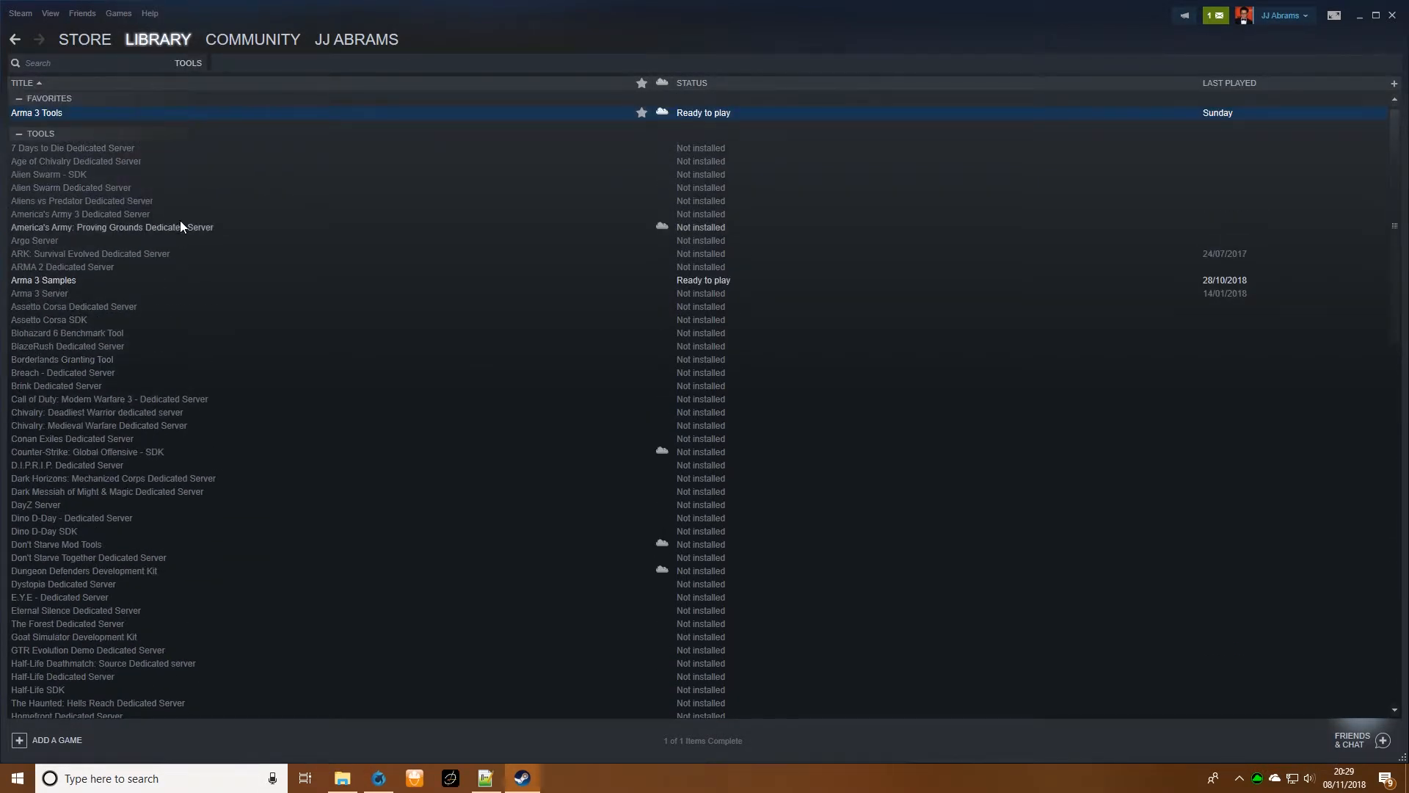
{"action": "right_click", "coordinate": [80, 113]}
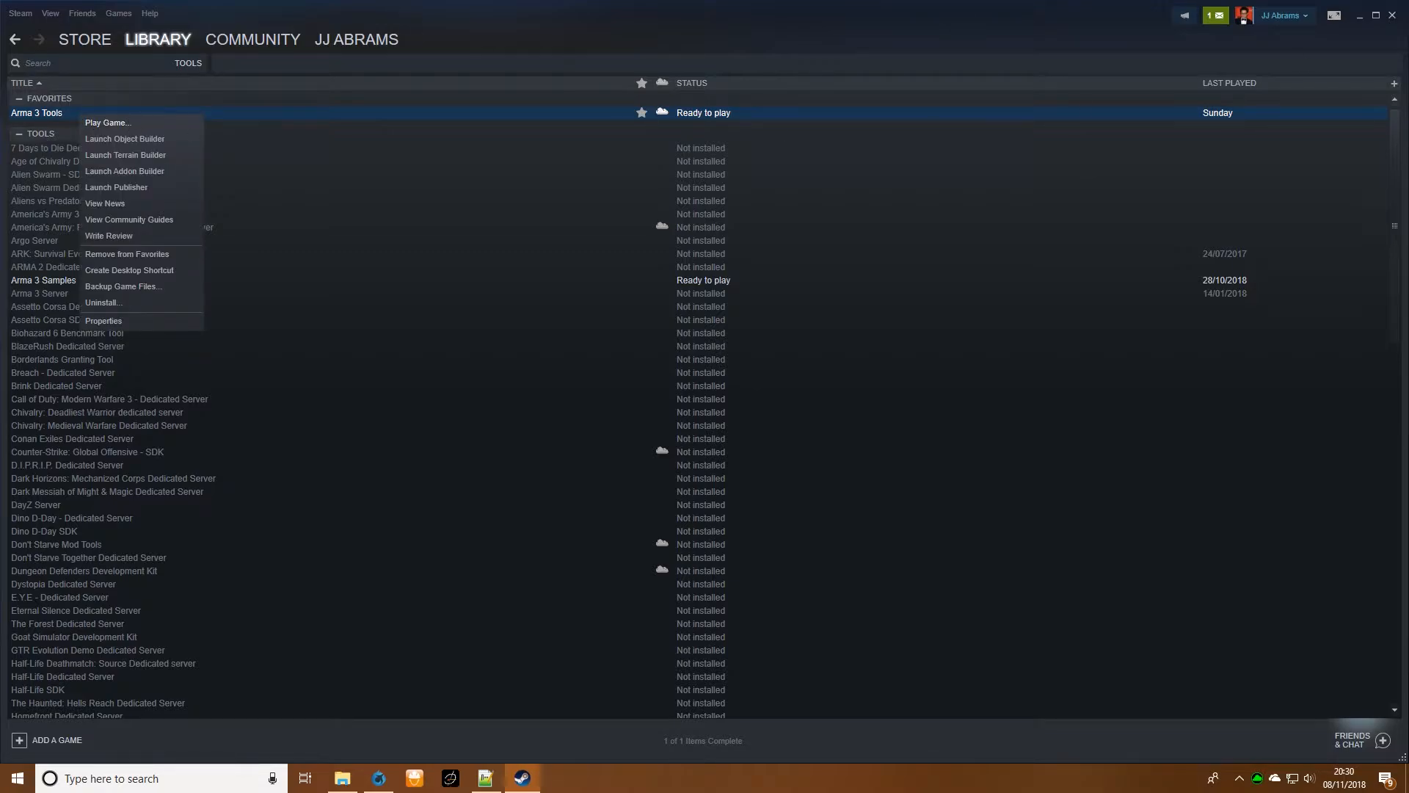
{"action": "left_click", "coordinate": [1360, 16]}
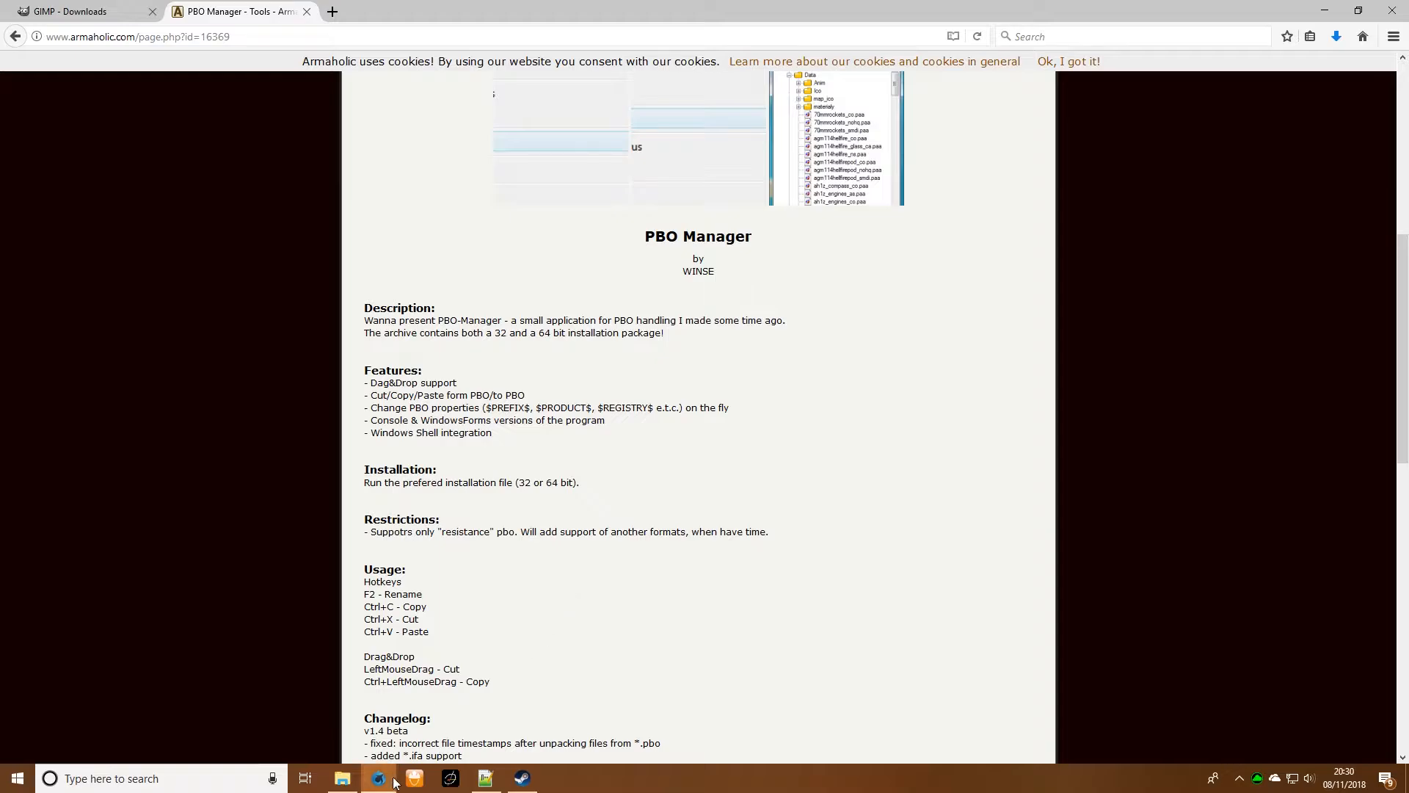
- Switch to File Explorer, open soft_f_gamma.pbo in PBO Manager, and expand the Data folder of SUV_01
{"action": "left_click", "coordinate": [343, 779]}
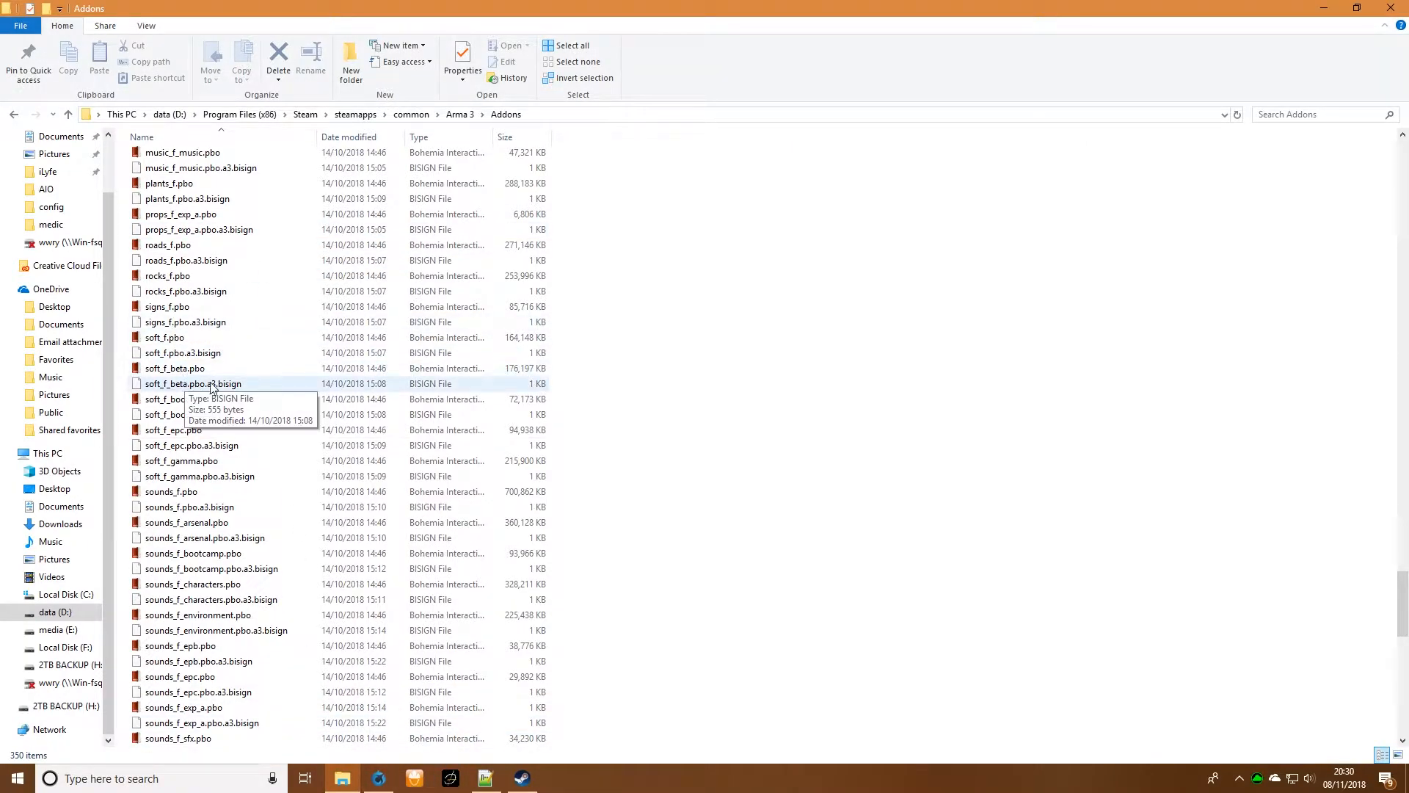
{"action": "double_click", "coordinate": [182, 461]}
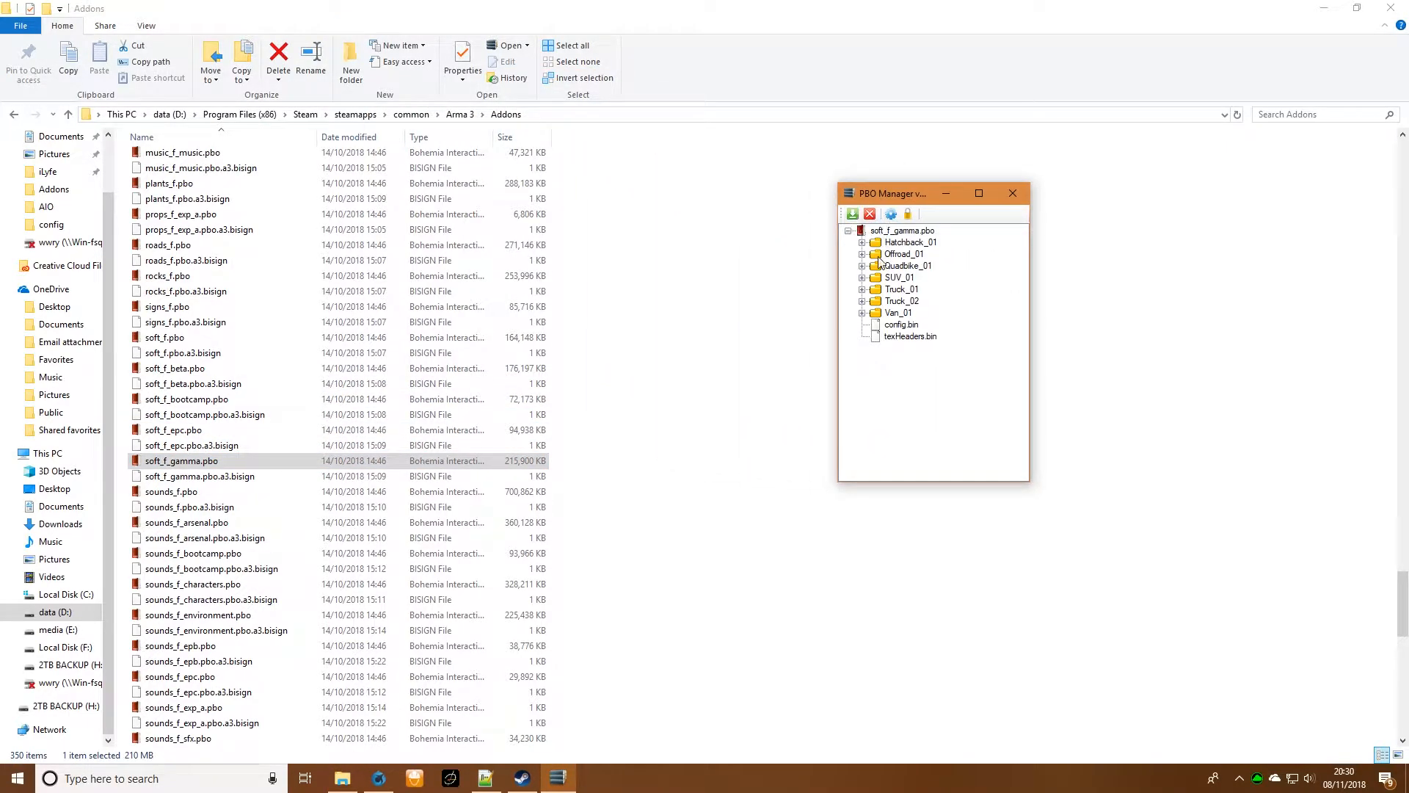
{"action": "left_click", "coordinate": [894, 281]}
{"action": "left_click", "coordinate": [863, 279]}
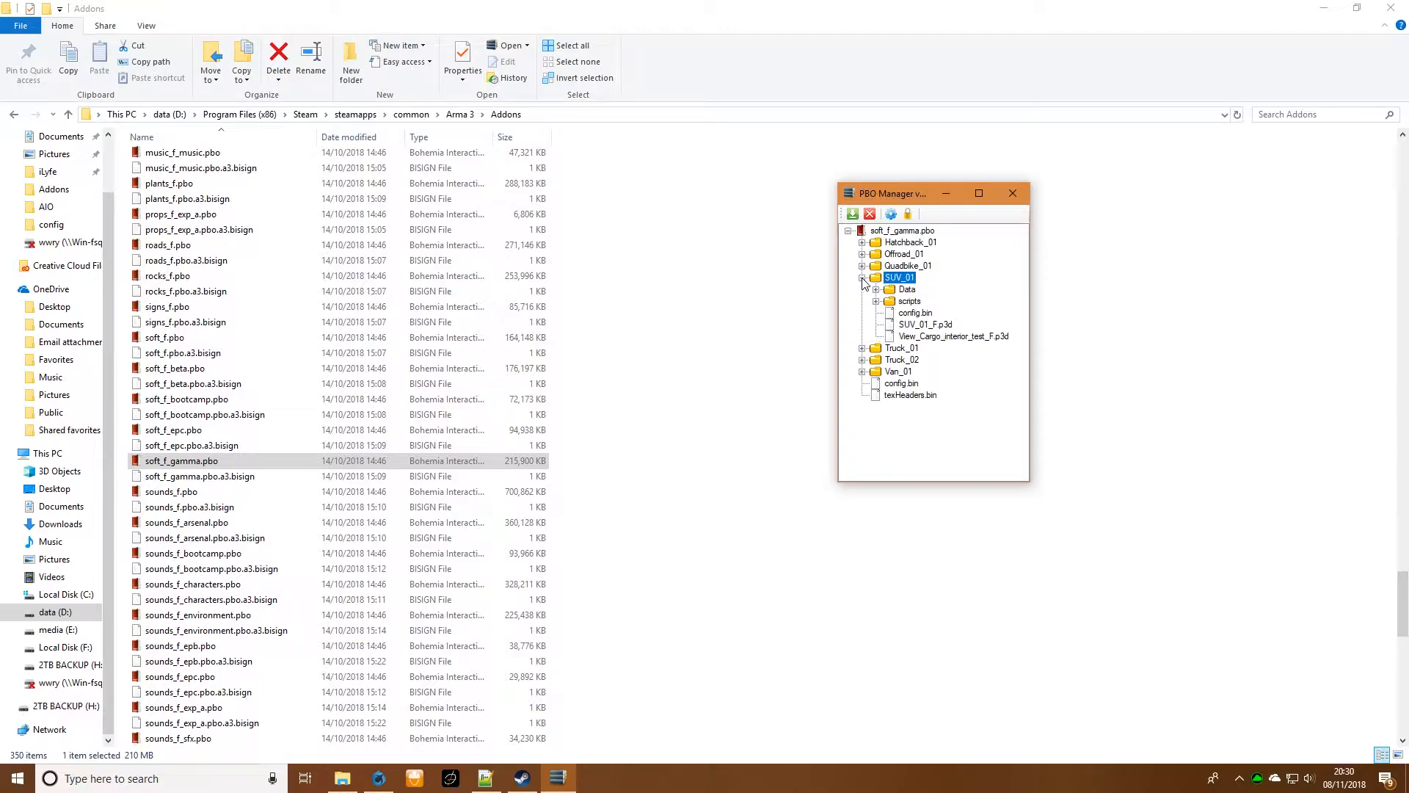
{"action": "left_click", "coordinate": [876, 290]}
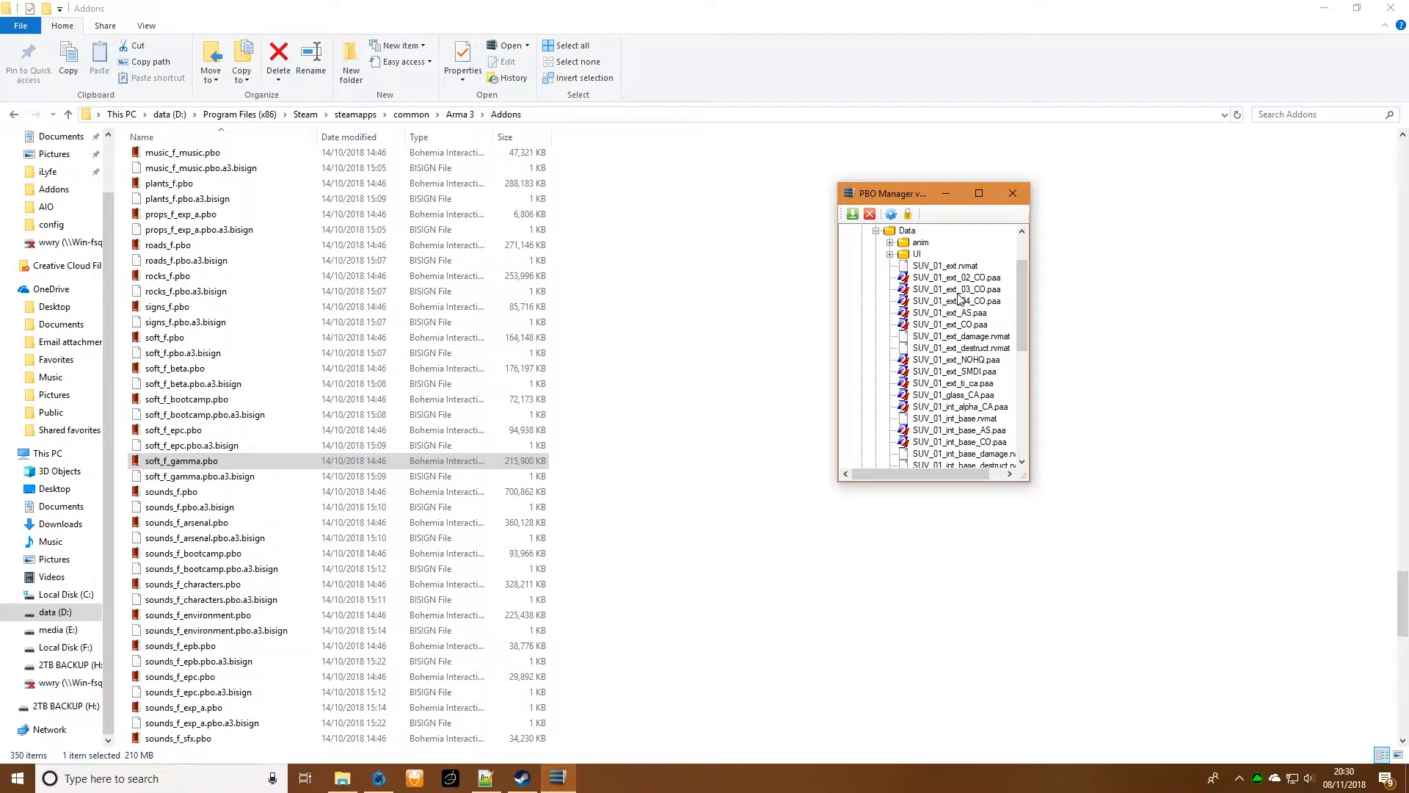
- Open SUV_01_ext_CO.paa in Texture Viewer, save it to the Desktop as SUV_01_ext_CO.png, and close the viewer
{"action": "left_click", "coordinate": [948, 325]}
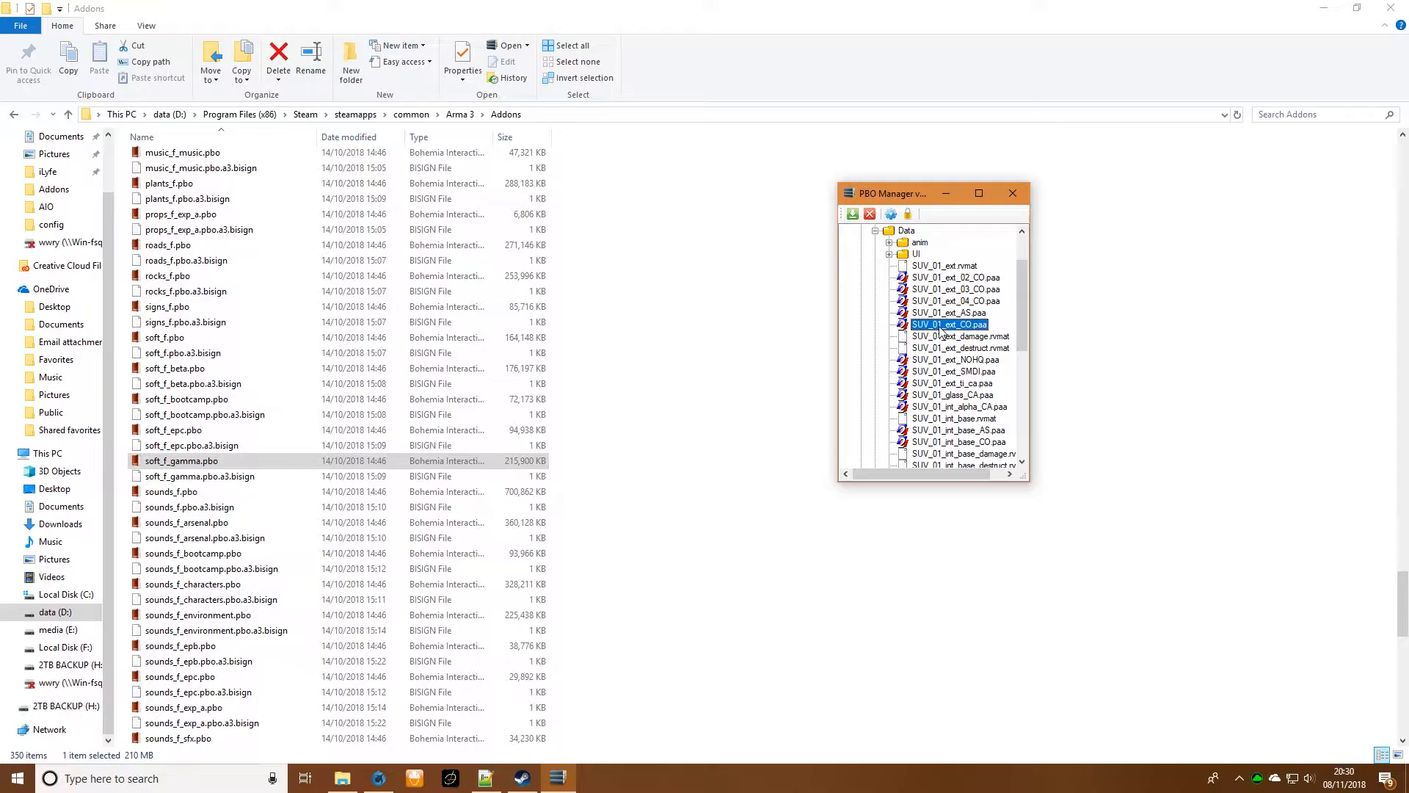
{"action": "double_click", "coordinate": [939, 328]}
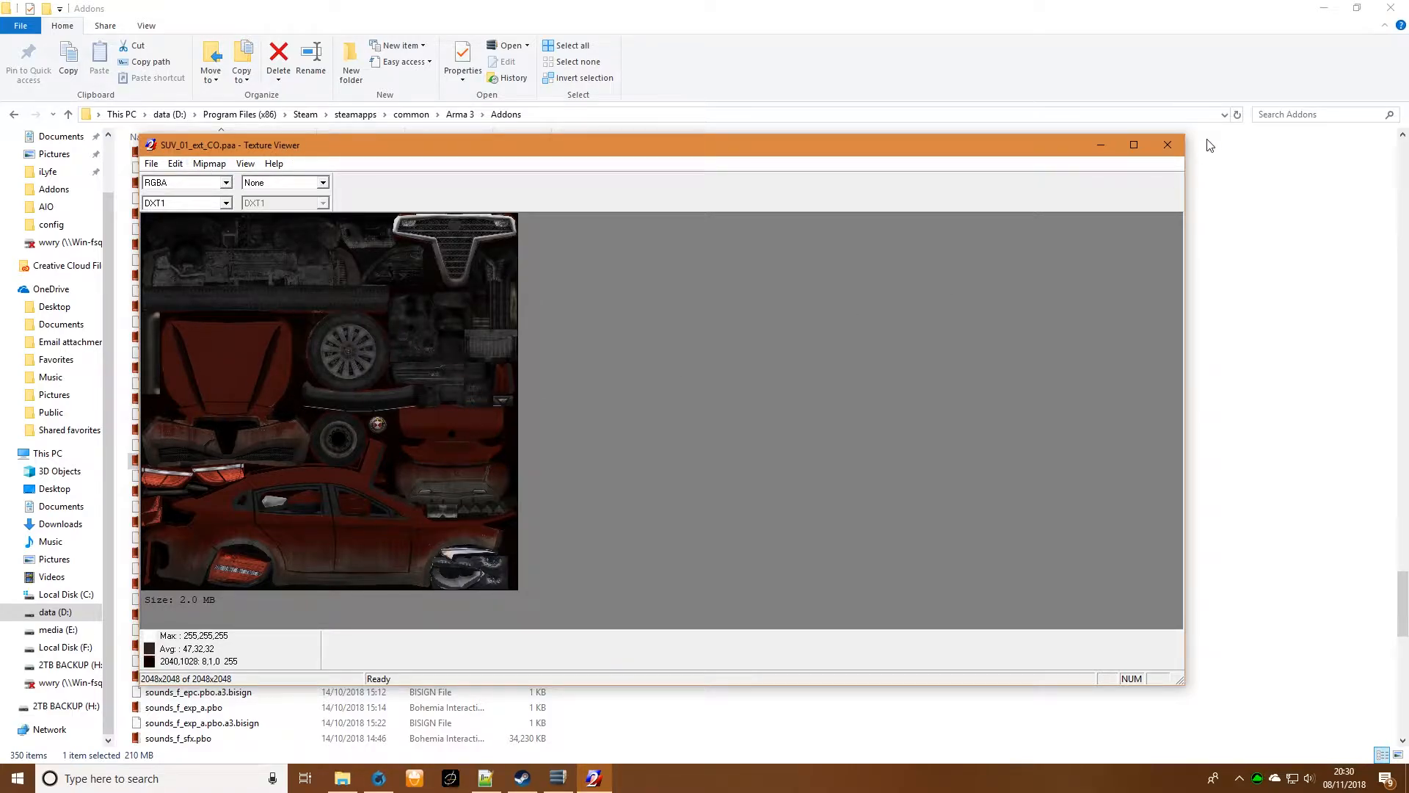
{"action": "left_click", "coordinate": [151, 164]}
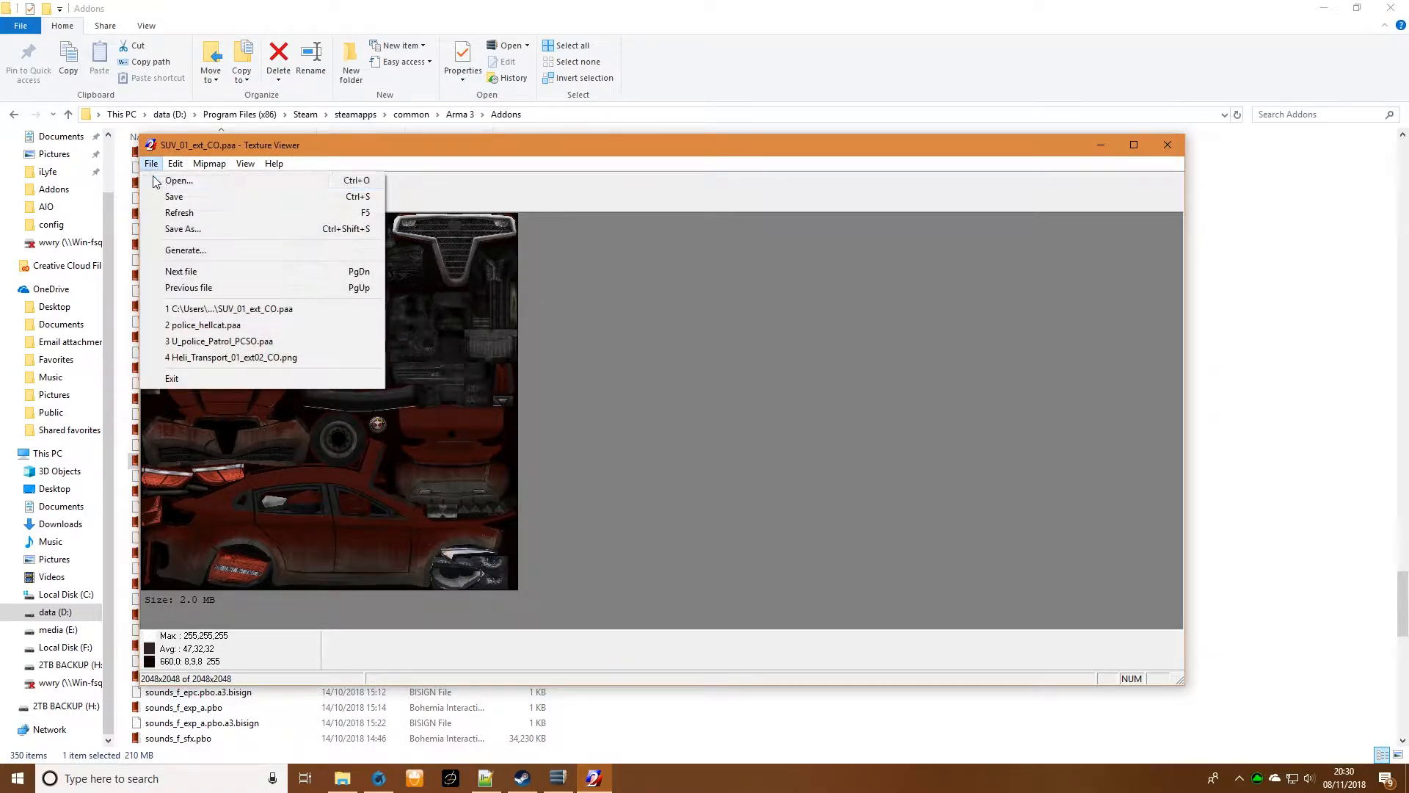
{"action": "left_click", "coordinate": [183, 228]}
{"action": "left_click", "coordinate": [497, 363]}
{"action": "left_click", "coordinate": [684, 528]}
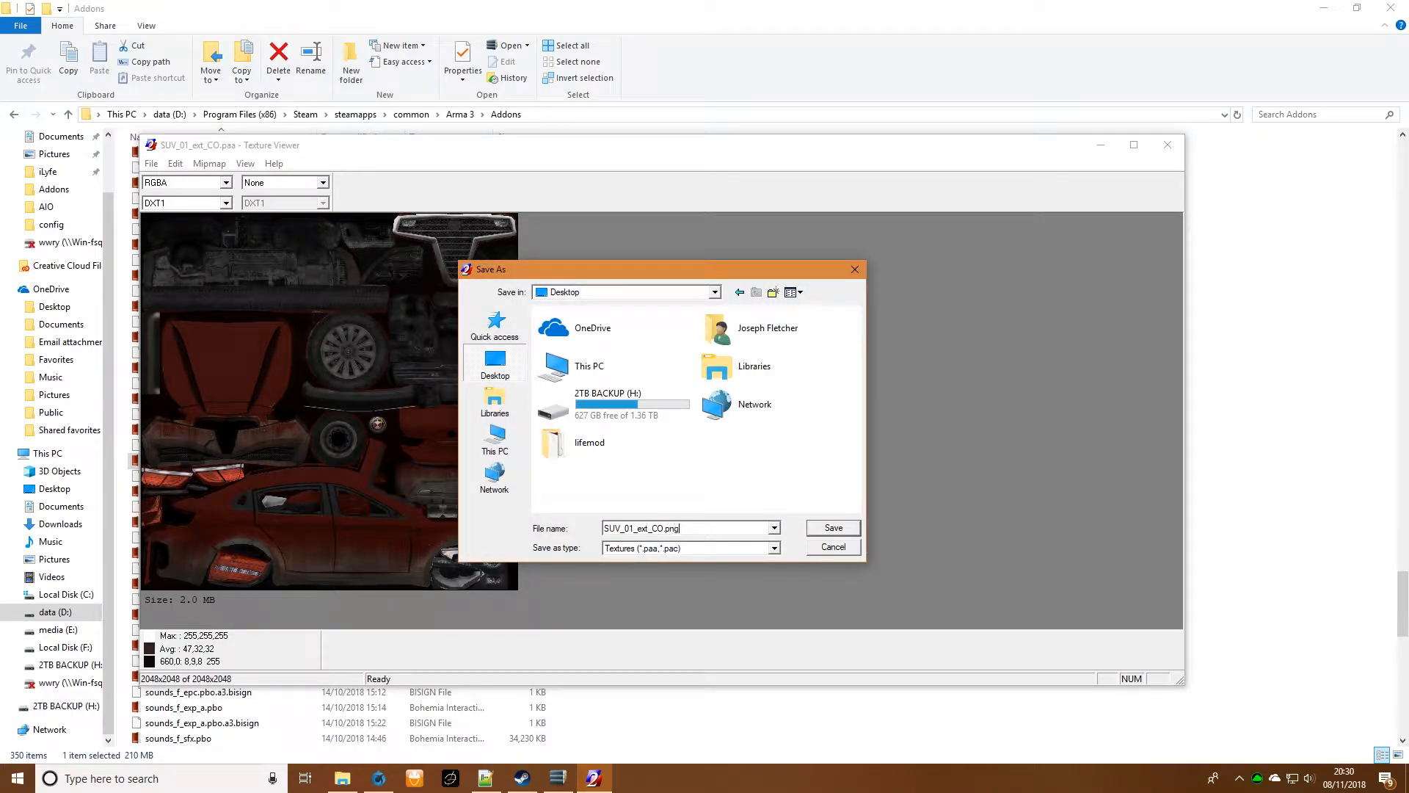
{"action": "key", "text": "Return"}
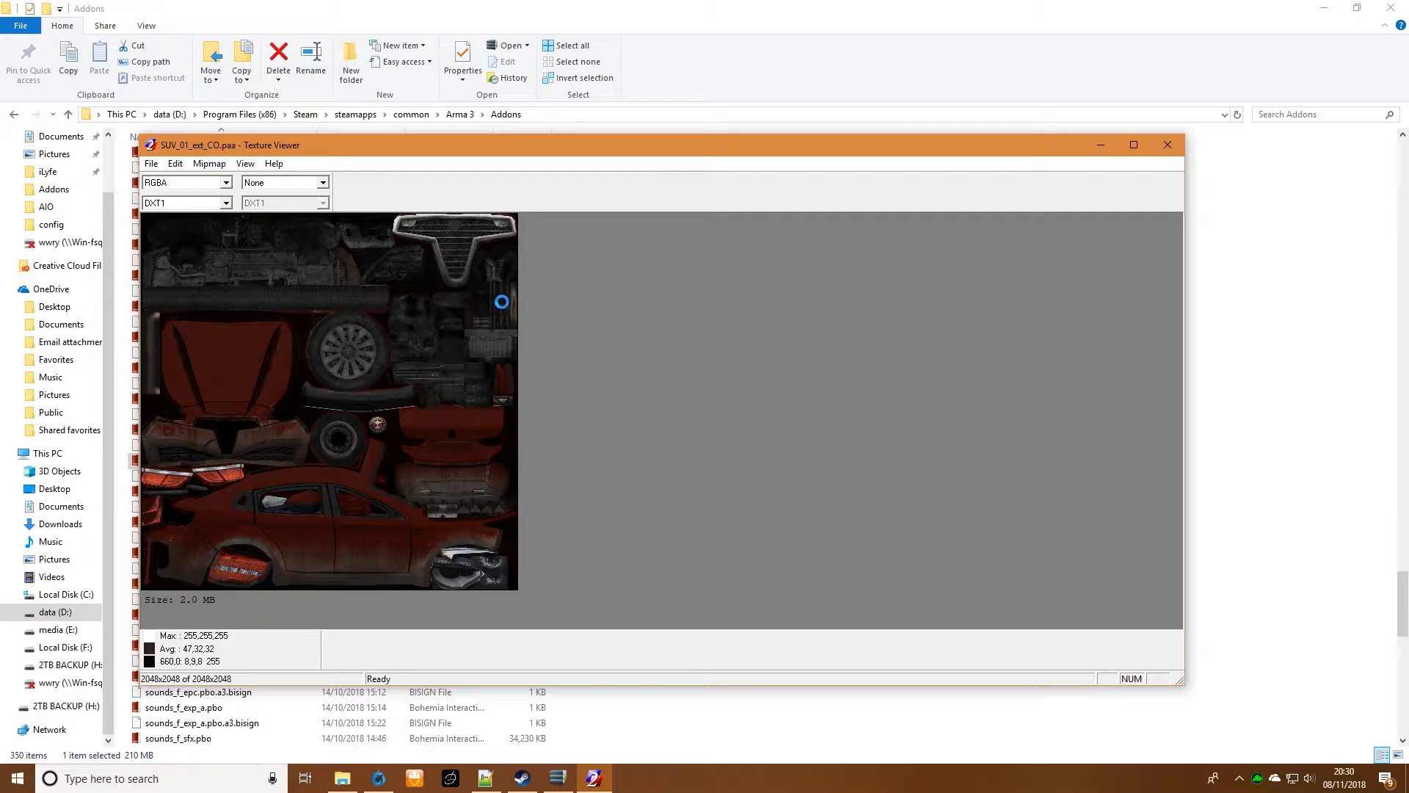
{"action": "left_click", "coordinate": [1167, 145]}
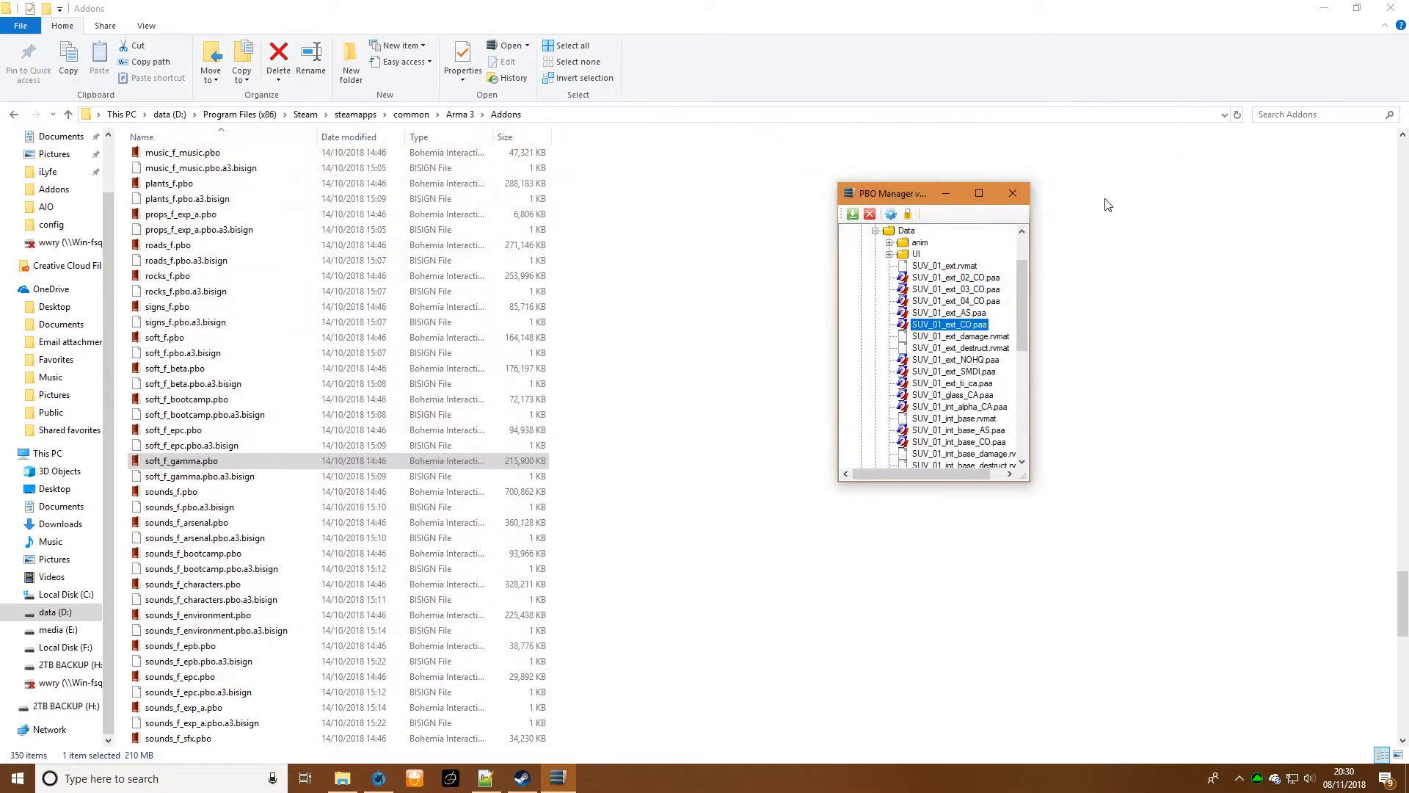
- Open SUV_01_ext_NOHQ.paa in Texture Viewer, save a PNG copy to the Desktop, and close the viewer
{"action": "left_click", "coordinate": [965, 360]}
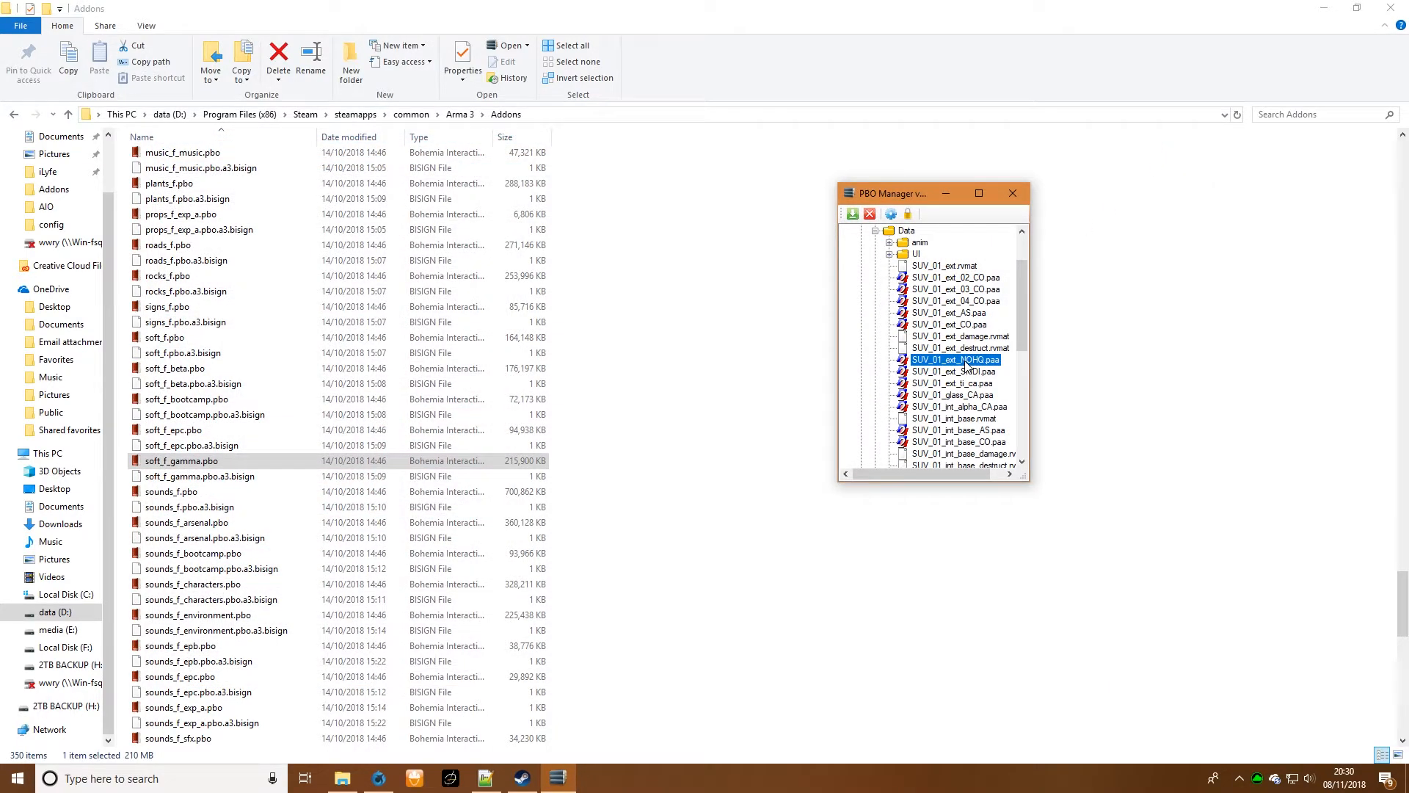
{"action": "double_click", "coordinate": [966, 360]}
{"action": "left_click", "coordinate": [169, 182]}
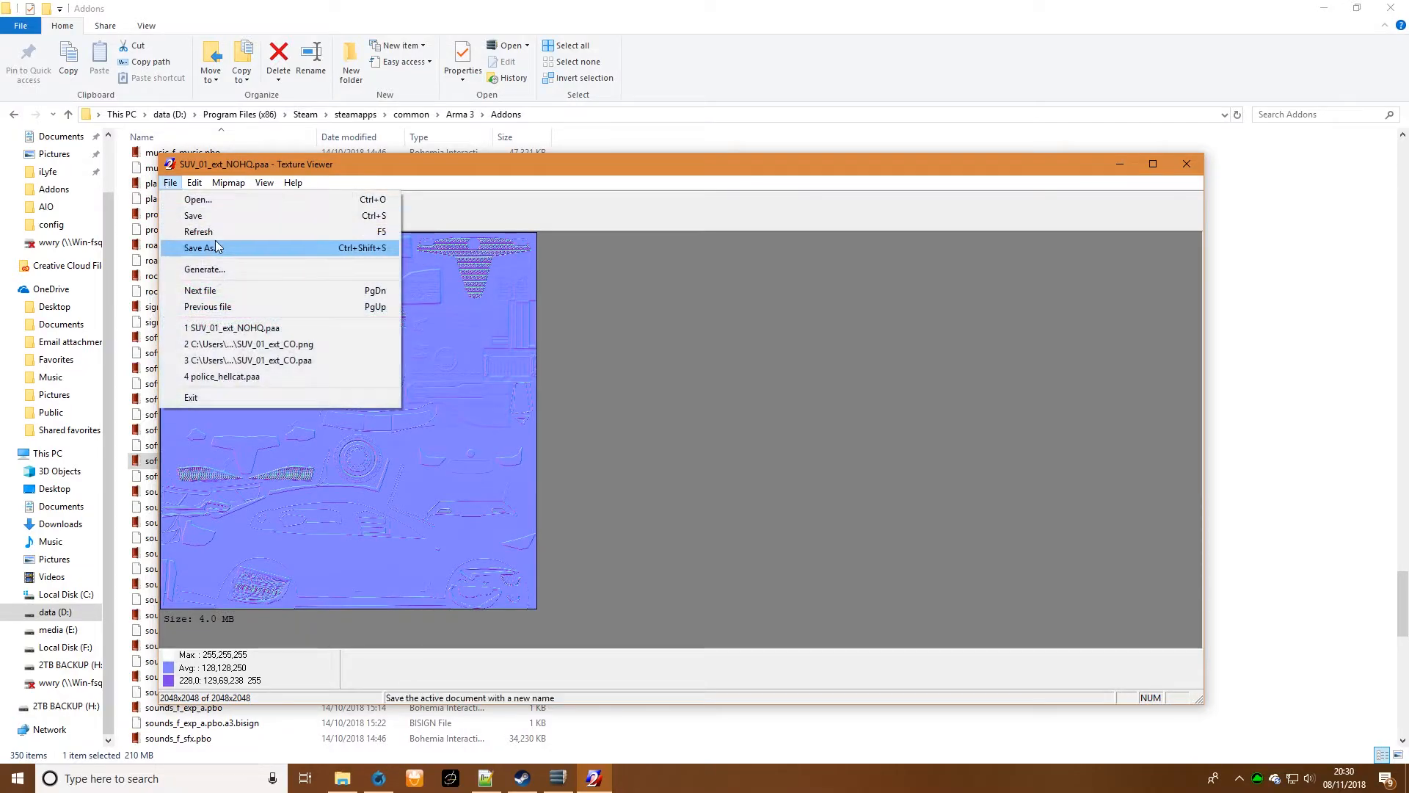
{"action": "left_click", "coordinate": [215, 247]}
{"action": "left_click_drag", "start_coordinate": [712, 547], "coordinate": [706, 546]}
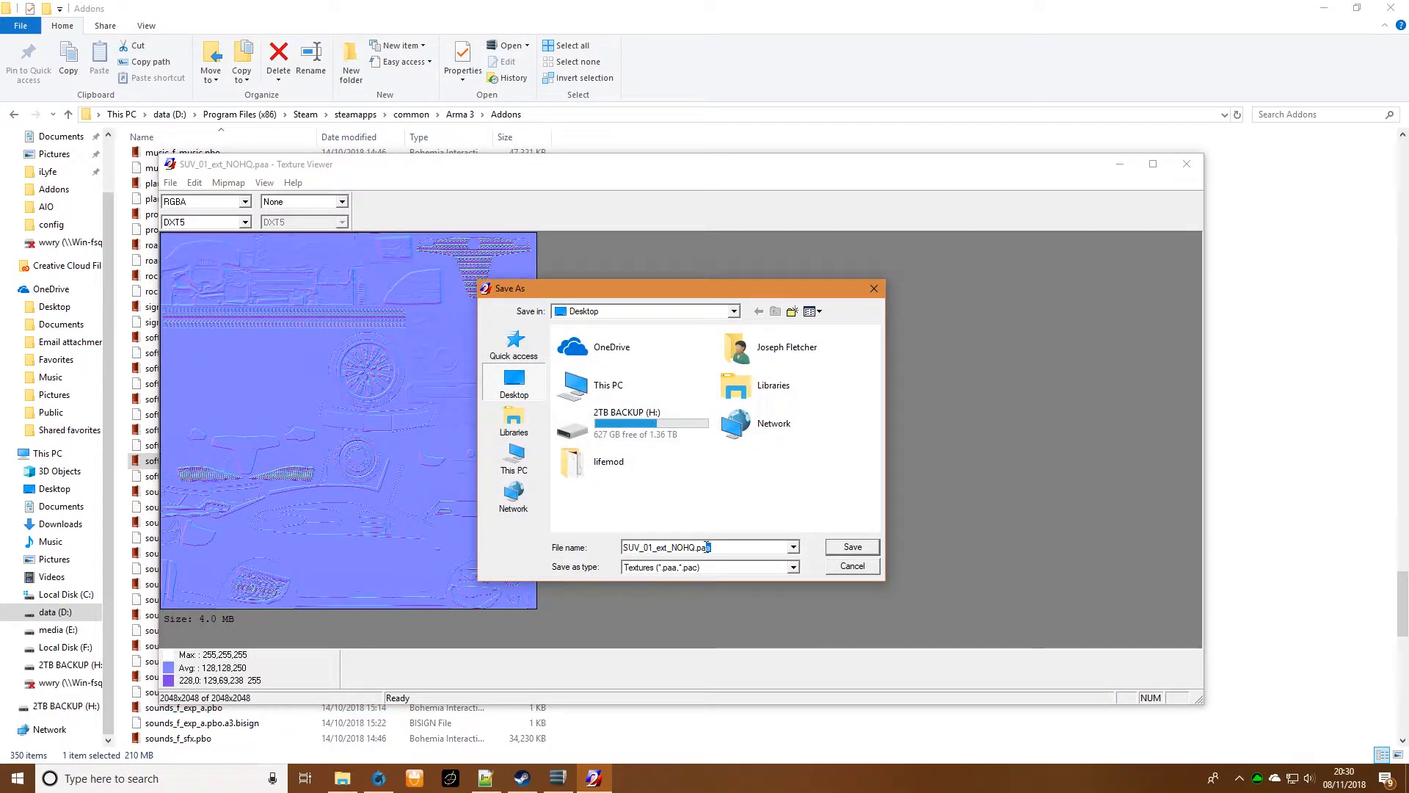
{"action": "key", "text": "Return"}
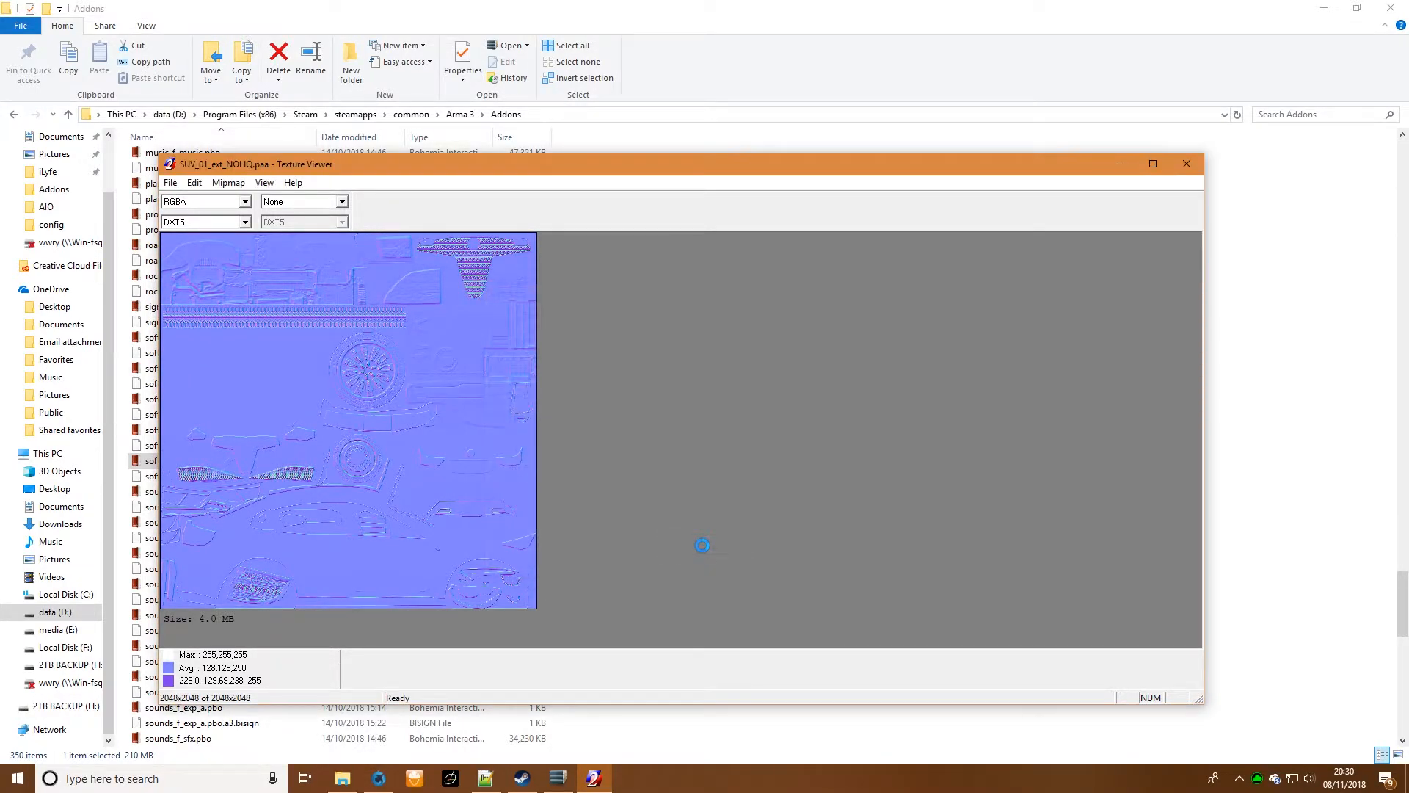
{"action": "left_click", "coordinate": [1187, 164]}
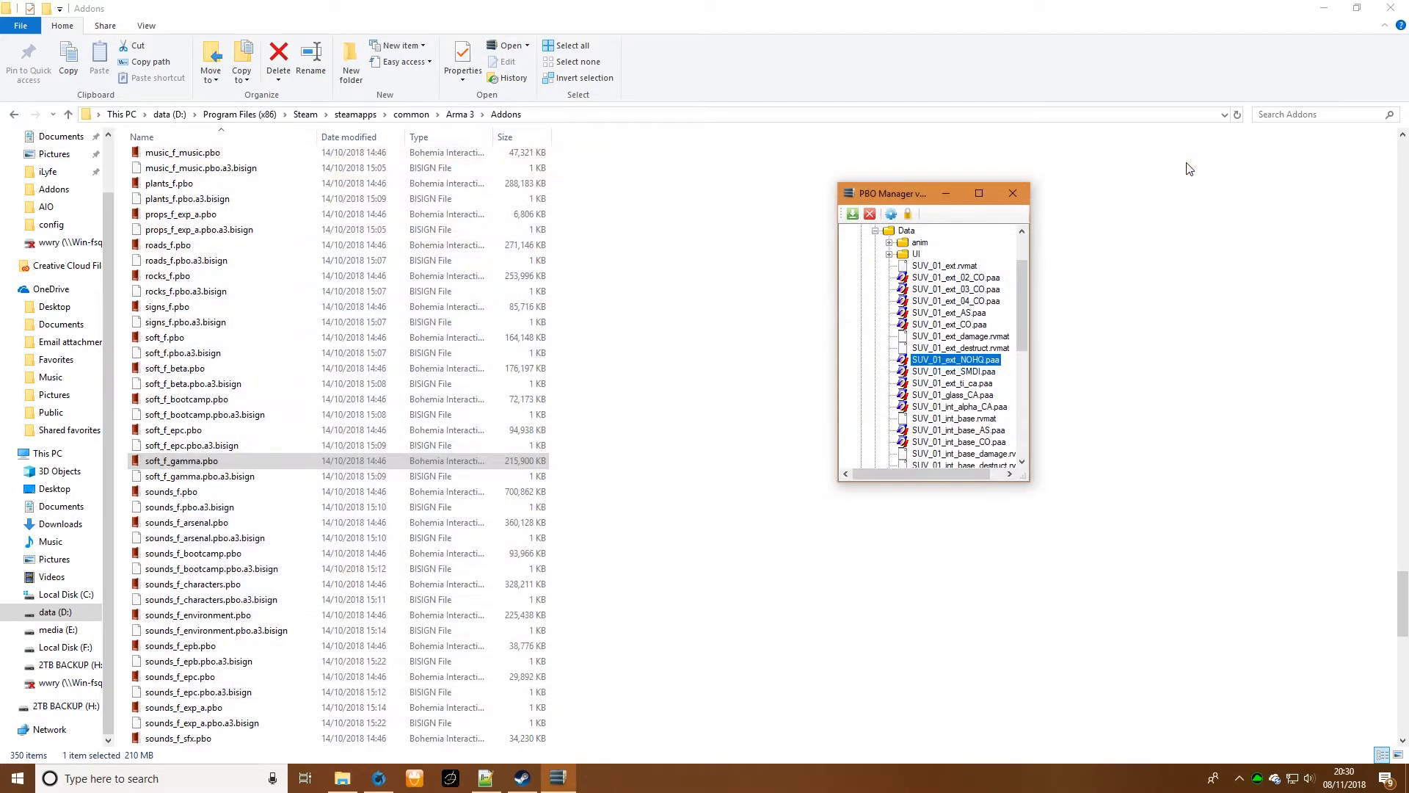
- Export SUV_01_ext_SMDI.paa to the Desktop as SUV_01_ext_SMDI.png using Texture Viewer, and close the viewer
{"action": "left_click", "coordinate": [987, 372]}
{"action": "double_click", "coordinate": [987, 373]}
{"action": "left_click", "coordinate": [189, 201]}
{"action": "left_click", "coordinate": [332, 267]}
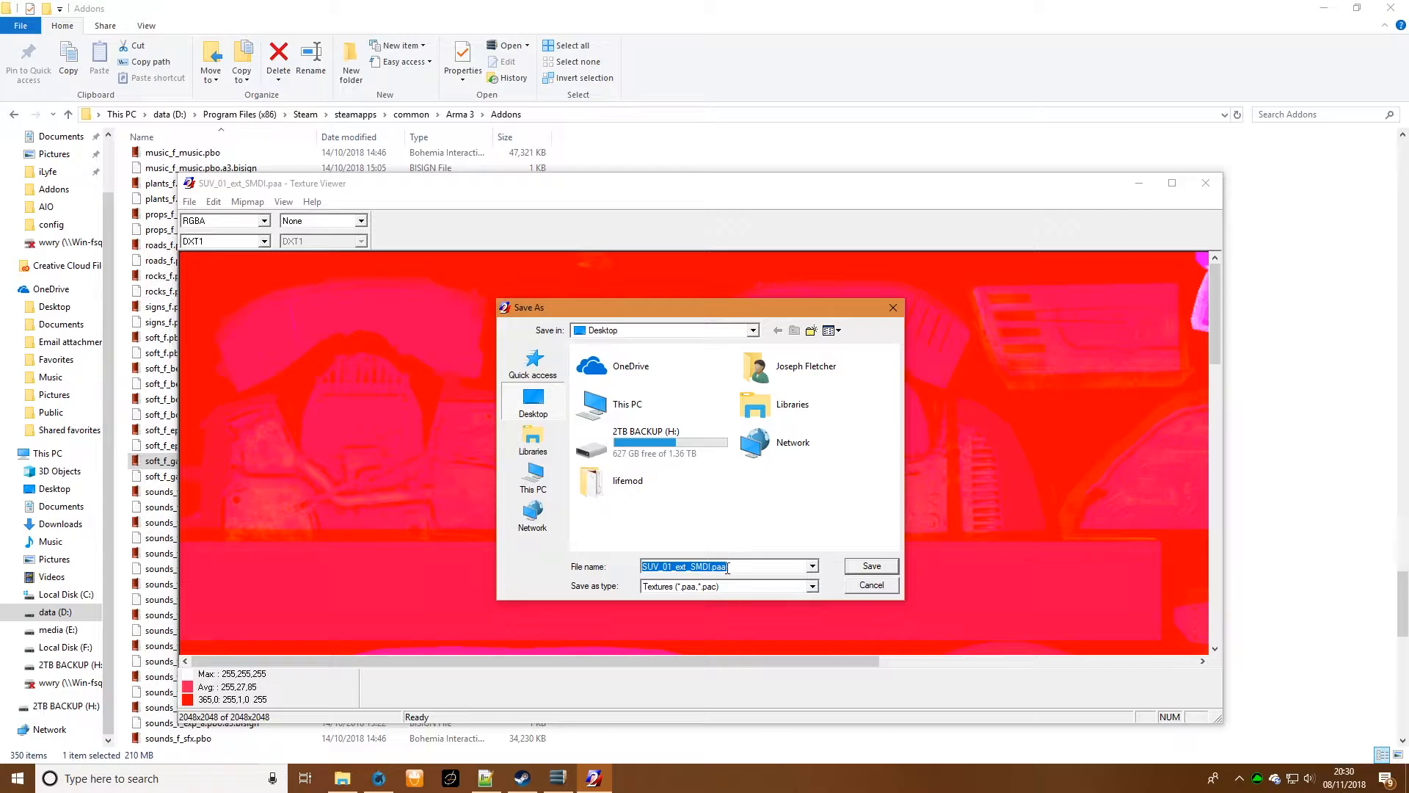
{"action": "left_click_drag", "start_coordinate": [727, 567], "coordinate": [719, 568]}
{"action": "key", "text": "Return"}
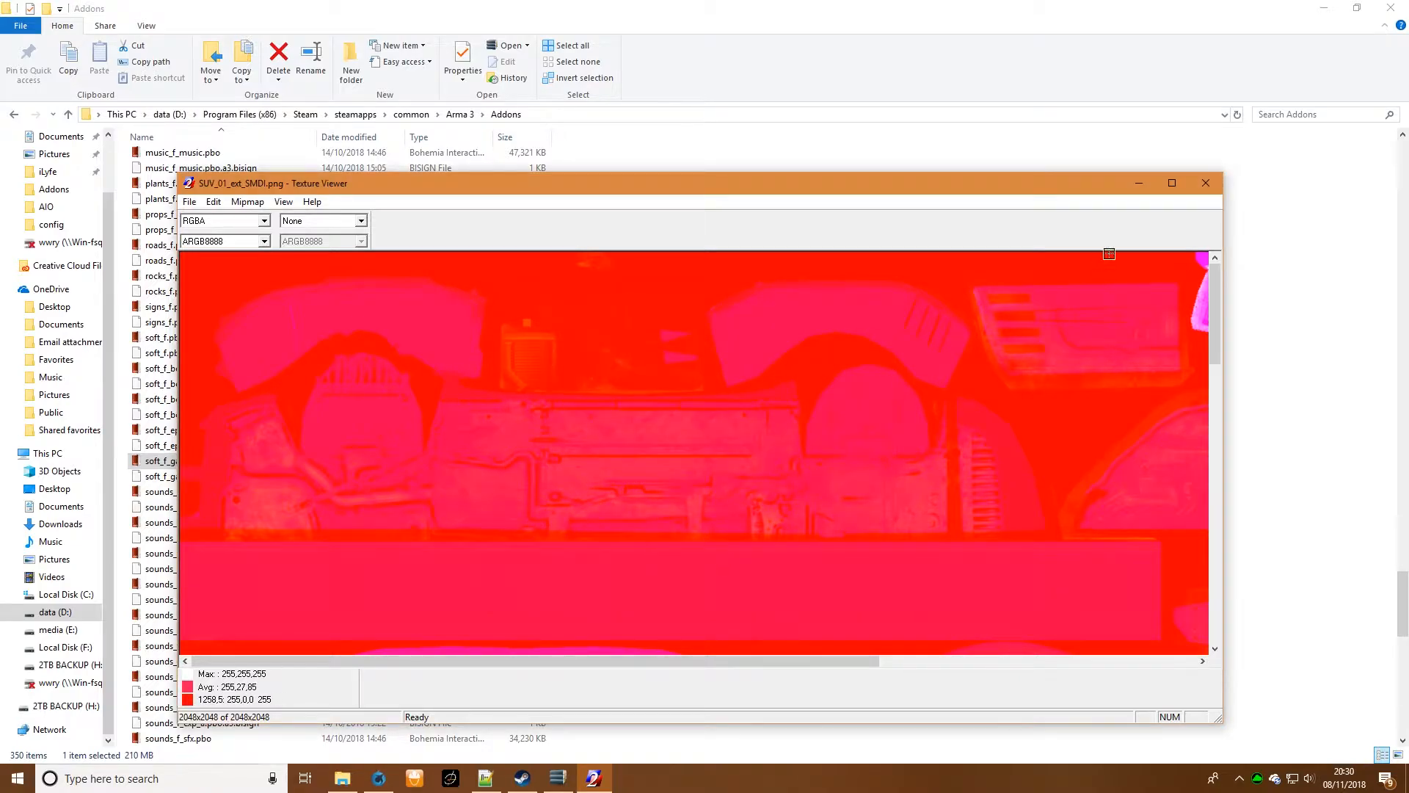
{"action": "left_click", "coordinate": [1205, 183]}
- Switch to Waterfox, run the downloaded GIMP installer, and accept English as the setup language
{"action": "left_click", "coordinate": [379, 778]}
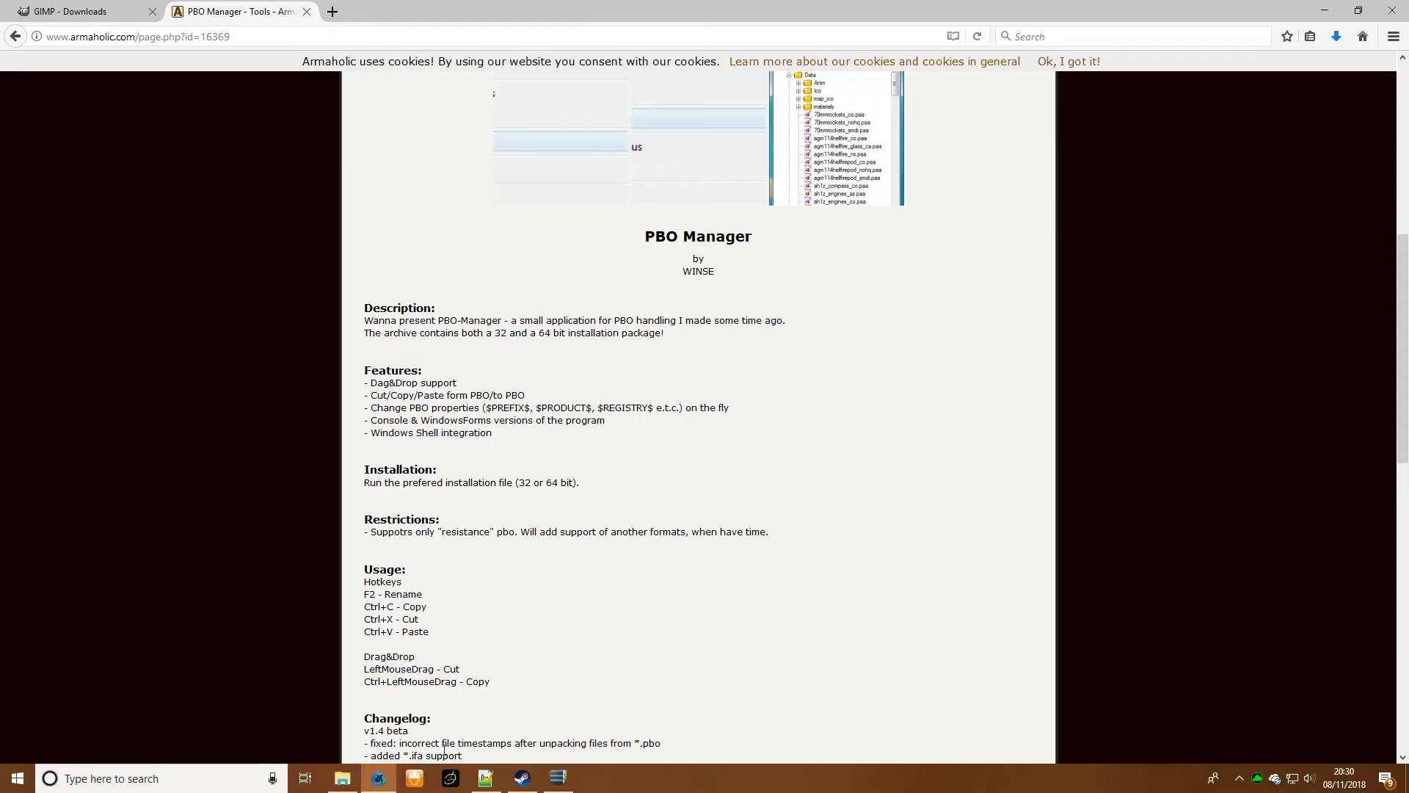
{"action": "left_click", "coordinate": [1329, 41]}
{"action": "left_click", "coordinate": [1329, 40]}
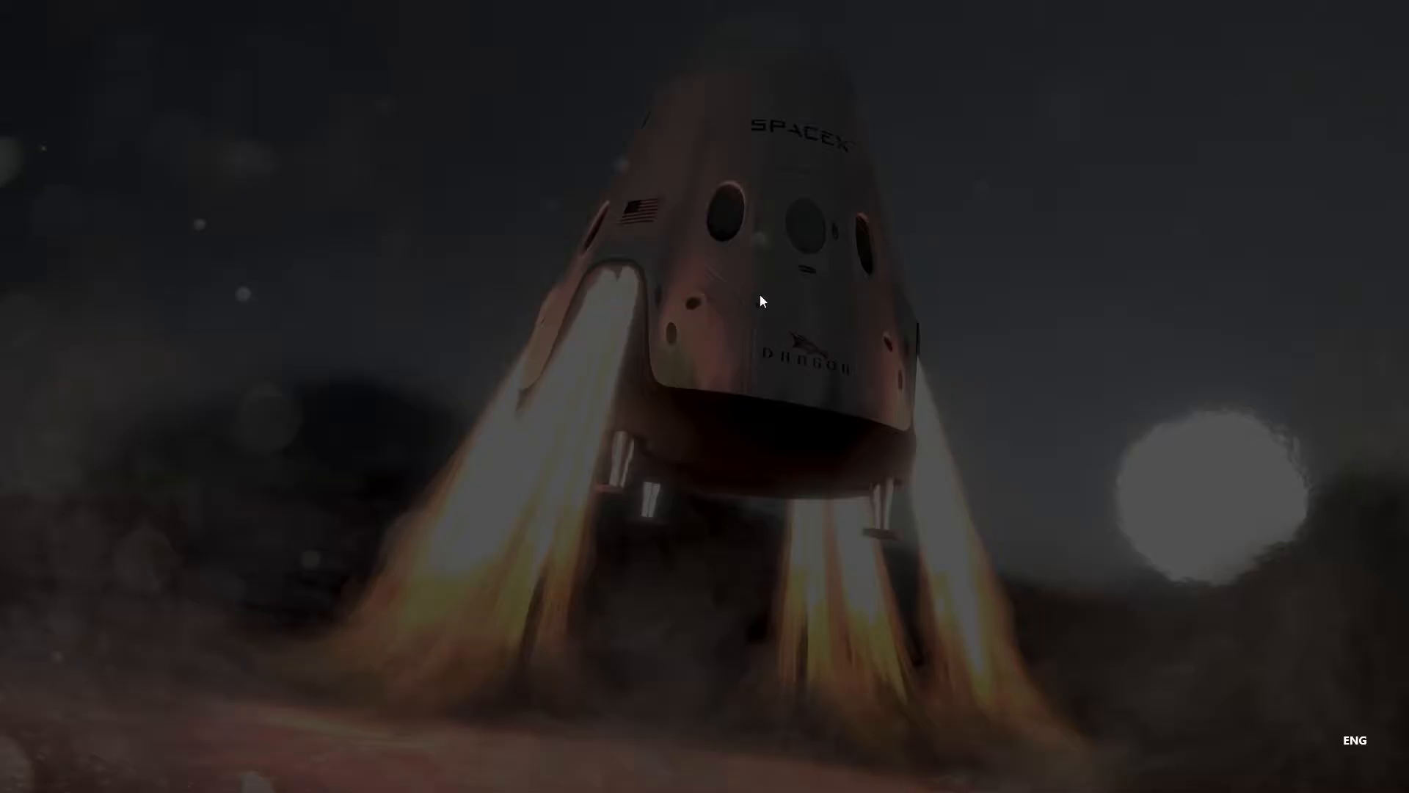
{"action": "left_click", "coordinate": [644, 486]}
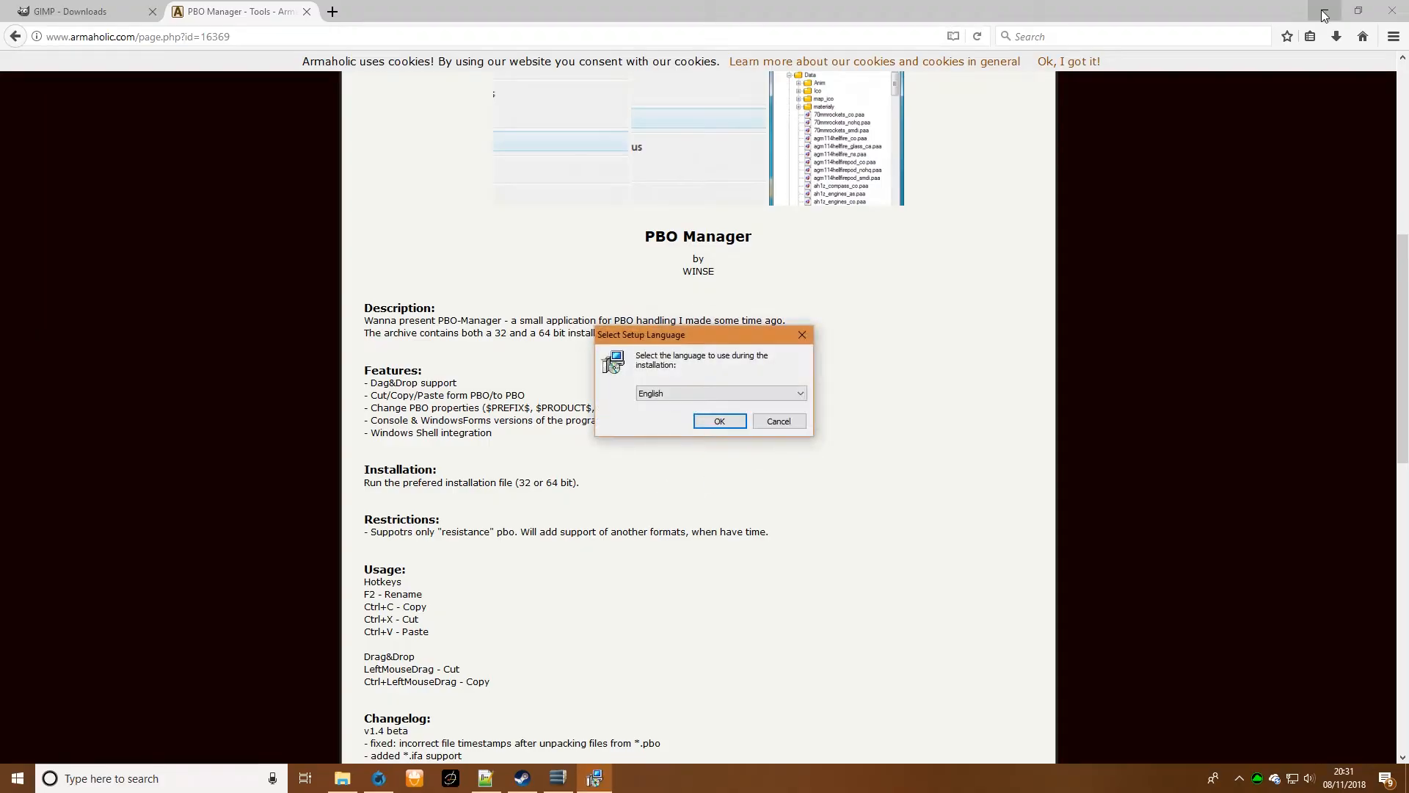
{"action": "left_click", "coordinate": [1325, 14]}
{"action": "left_click", "coordinate": [728, 422]}
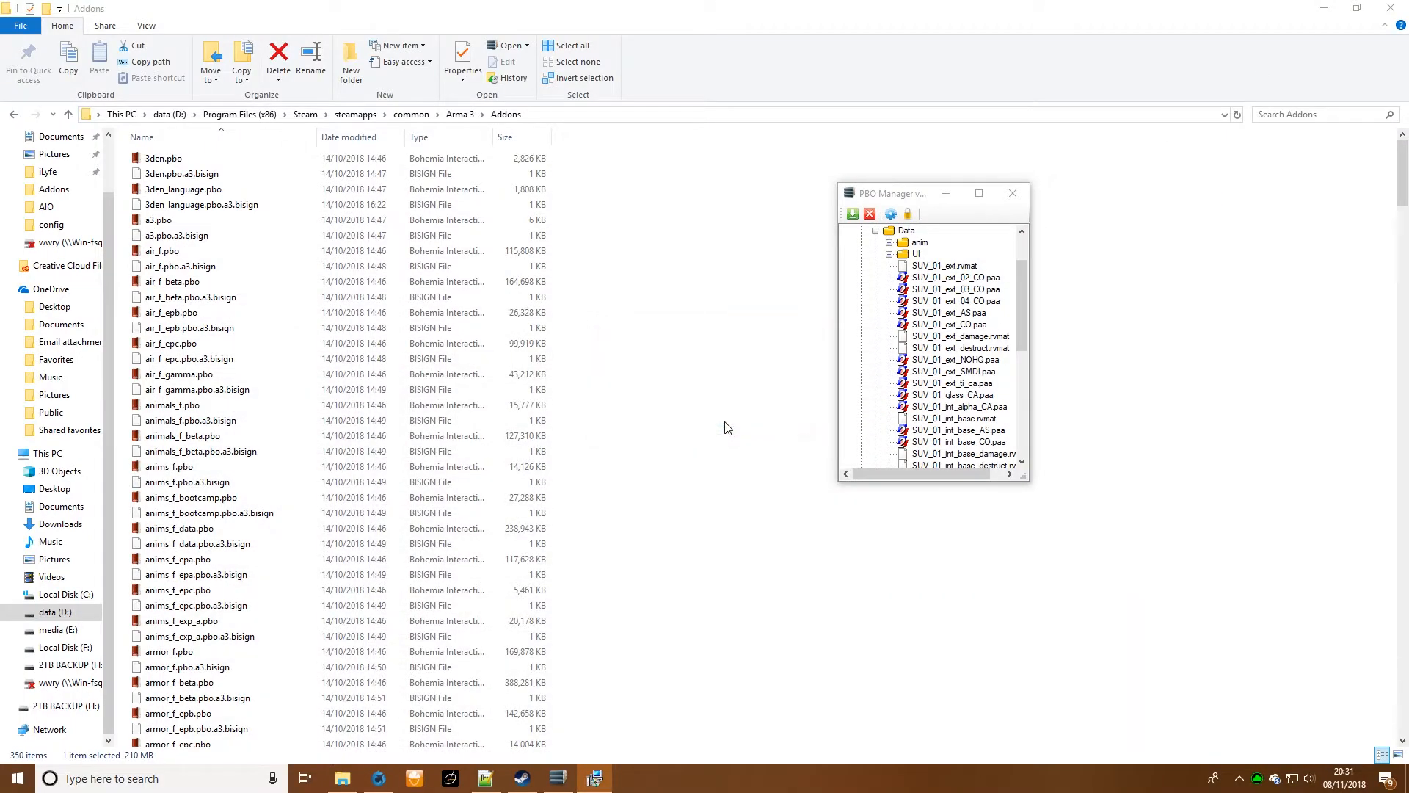
- Minimize File Explorer, start the GIMP installation, and move the PBO Manager window clear of the setup window
{"action": "left_click", "coordinate": [1324, 8]}
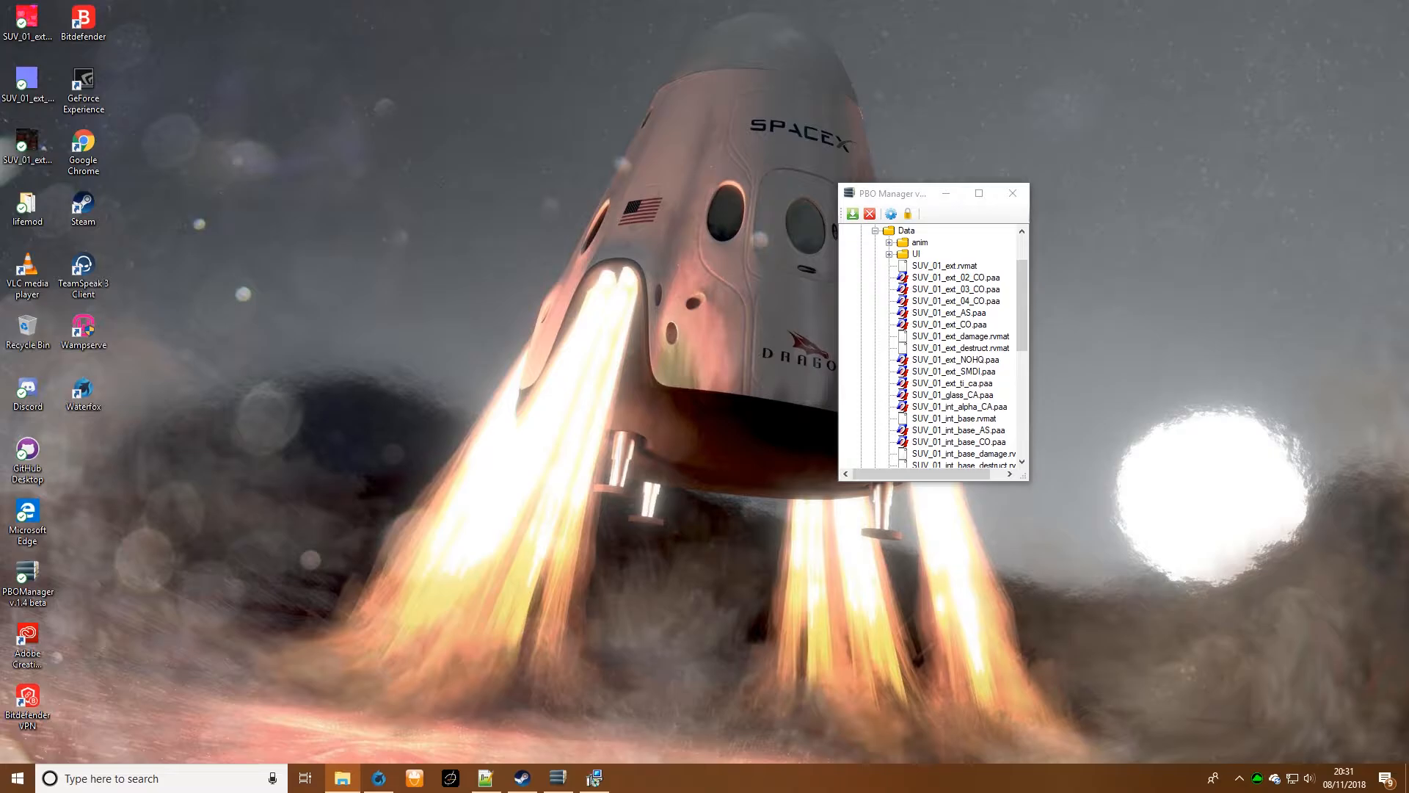
{"action": "left_click", "coordinate": [597, 783]}
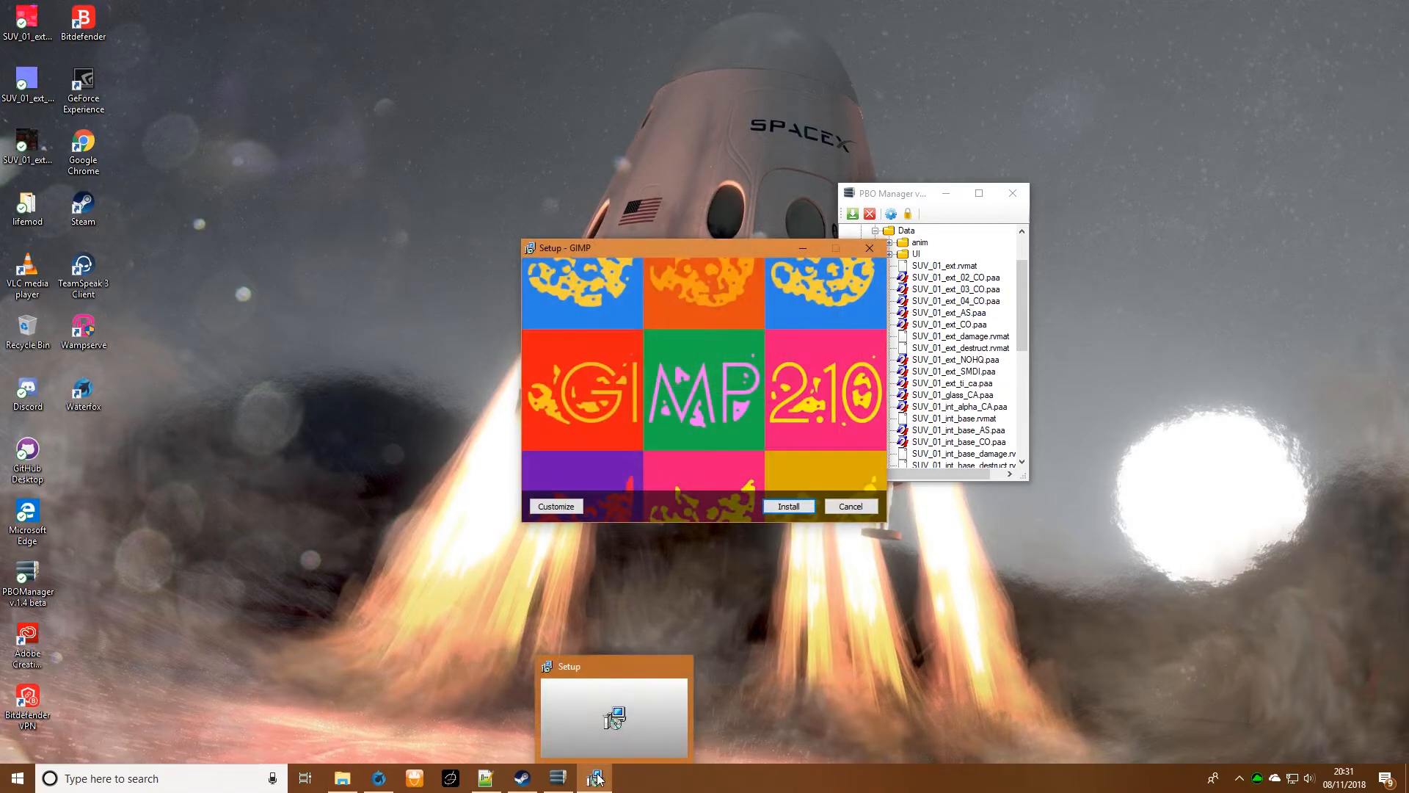
{"action": "left_click", "coordinate": [798, 512]}
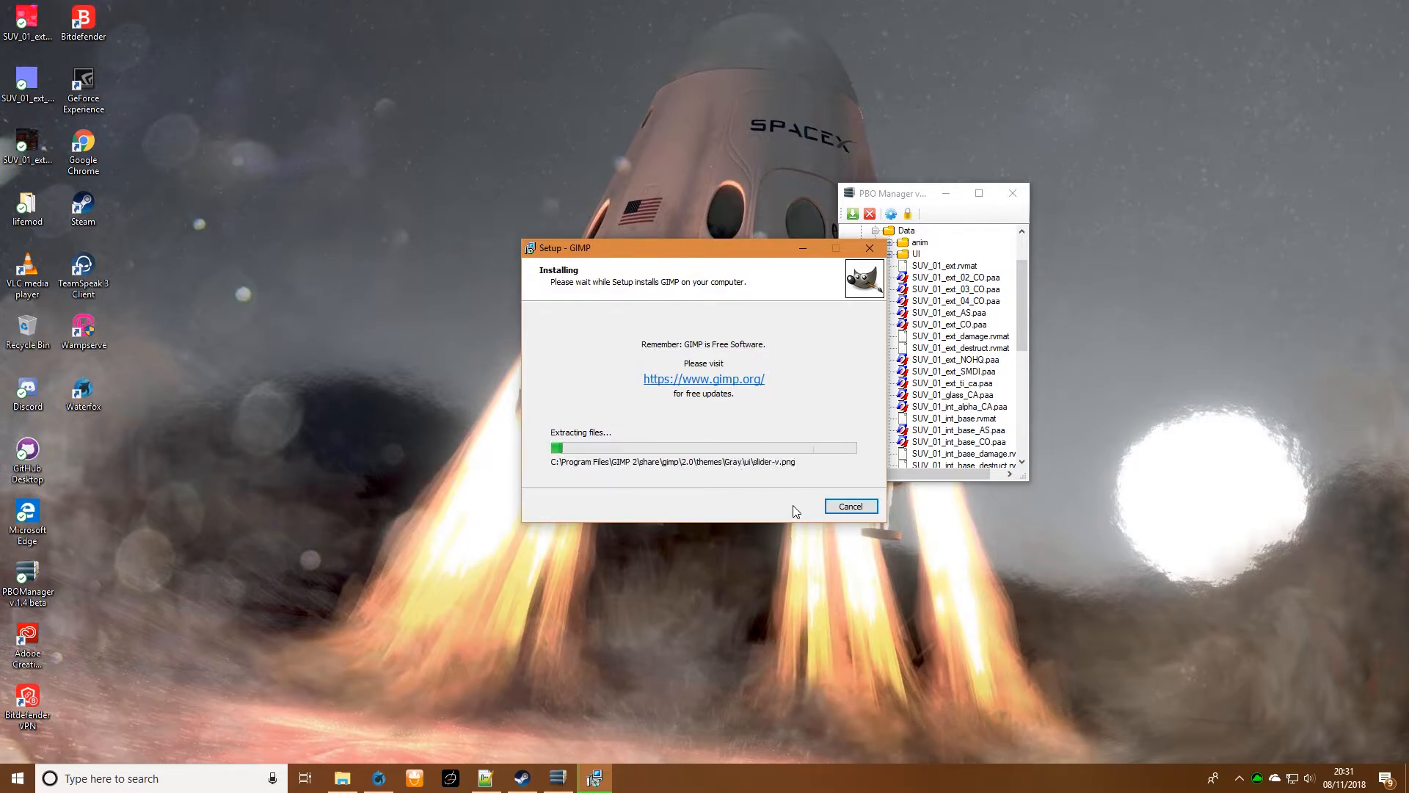
{"action": "left_click_drag", "start_coordinate": [904, 190], "coordinate": [1086, 183]}
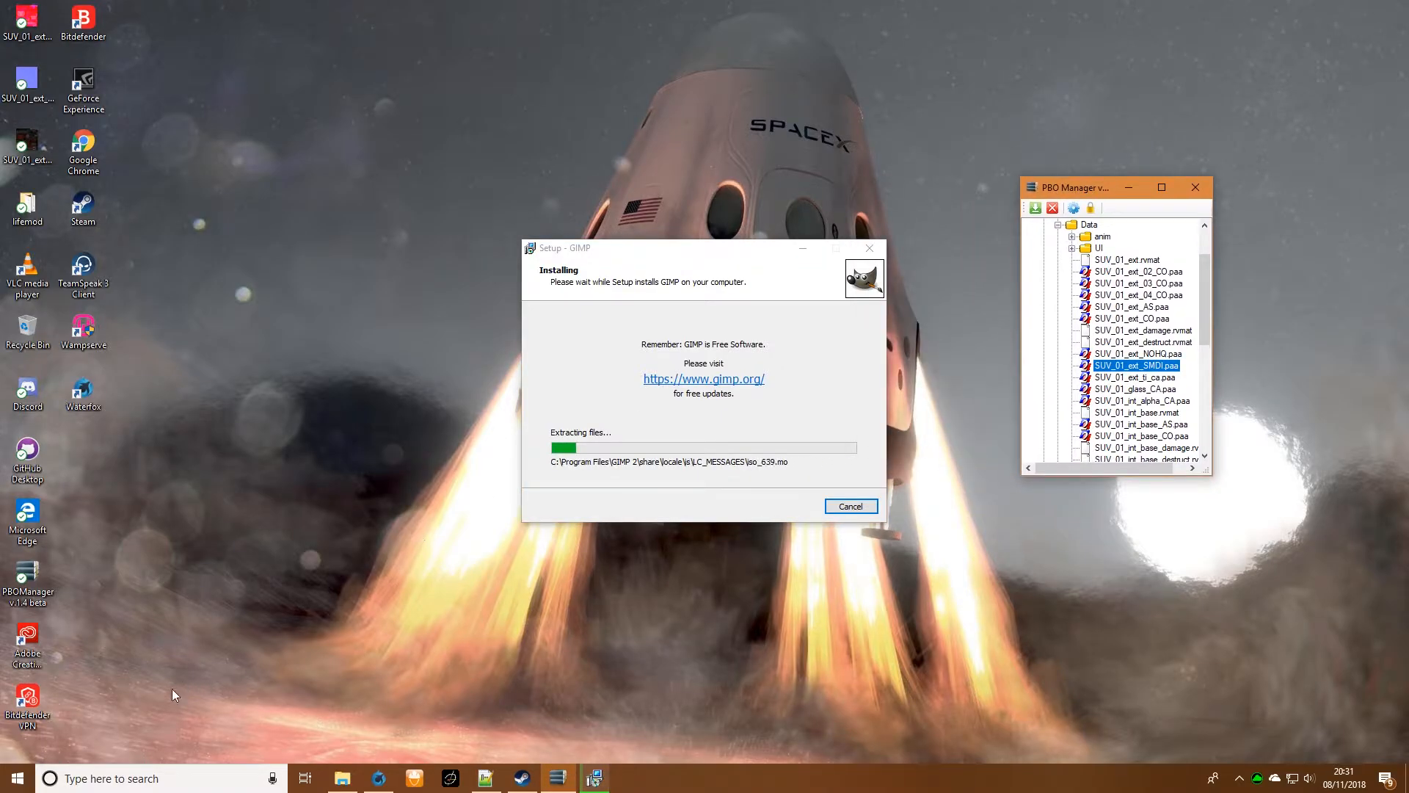
- Search Windows for photo and launch Adobe Photoshop CC 2018
{"action": "left_click", "coordinate": [147, 778]}
{"action": "type", "text": "photo"}
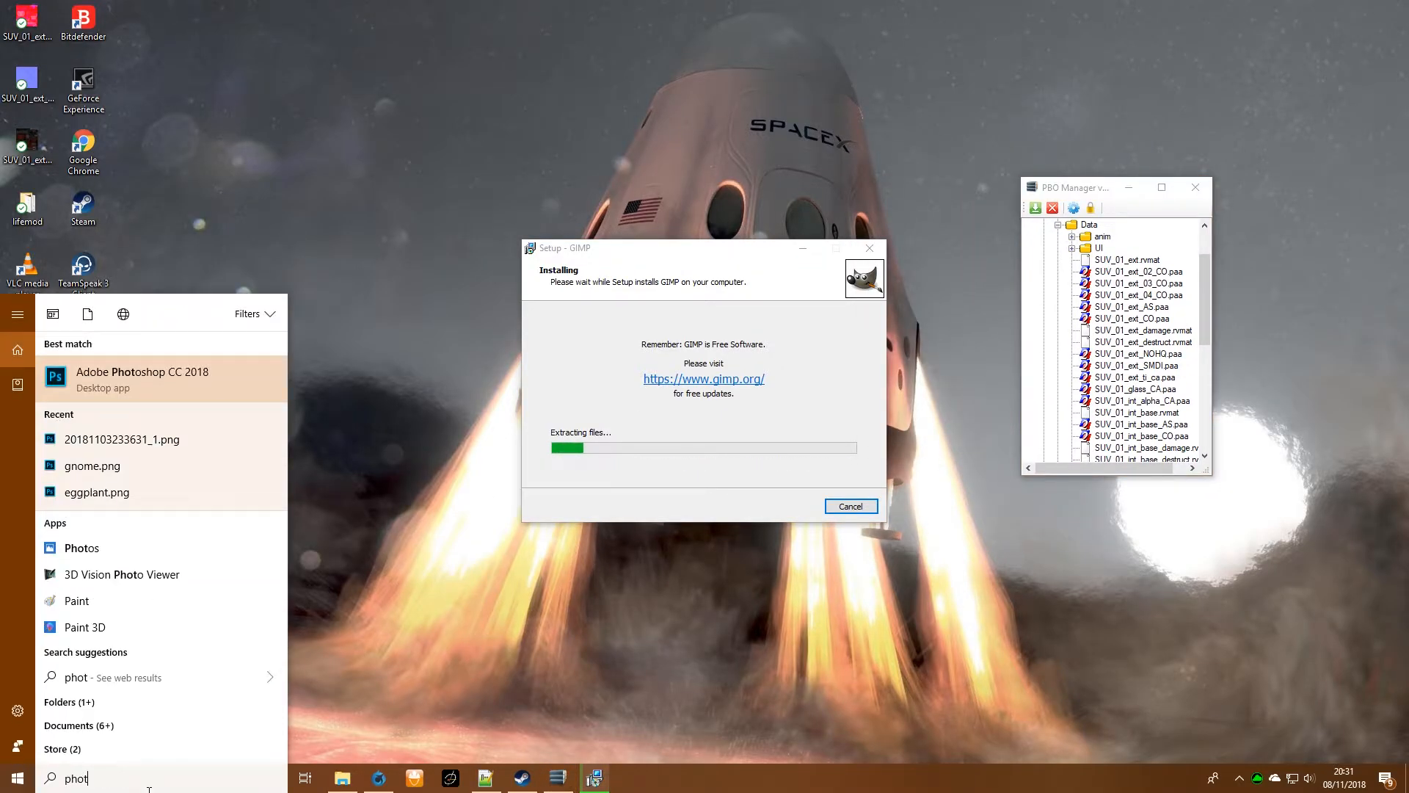
{"action": "key", "text": "Return"}
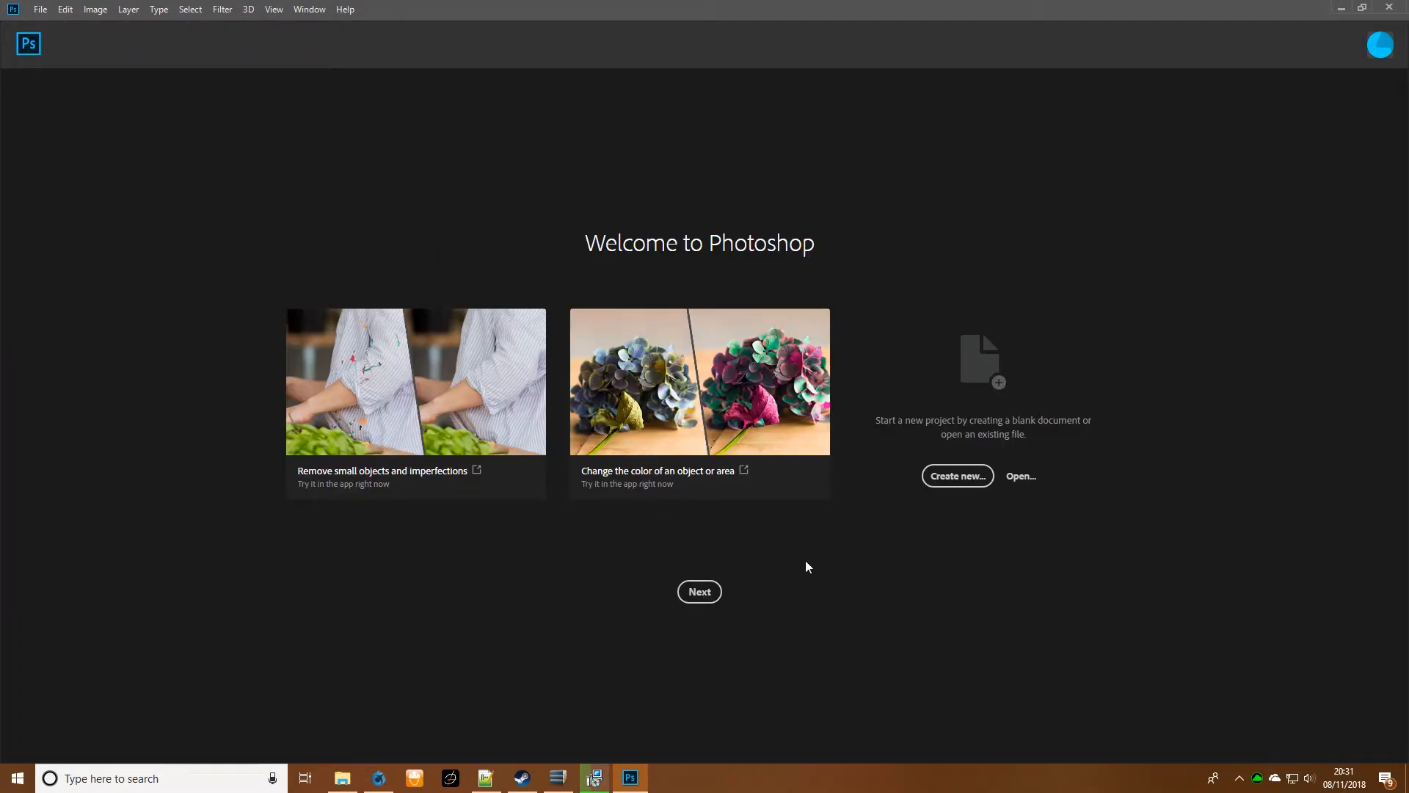
- Create a blank 2048 x 2048 pixel document, and unlock and hide its background layer
{"action": "left_click", "coordinate": [954, 475]}
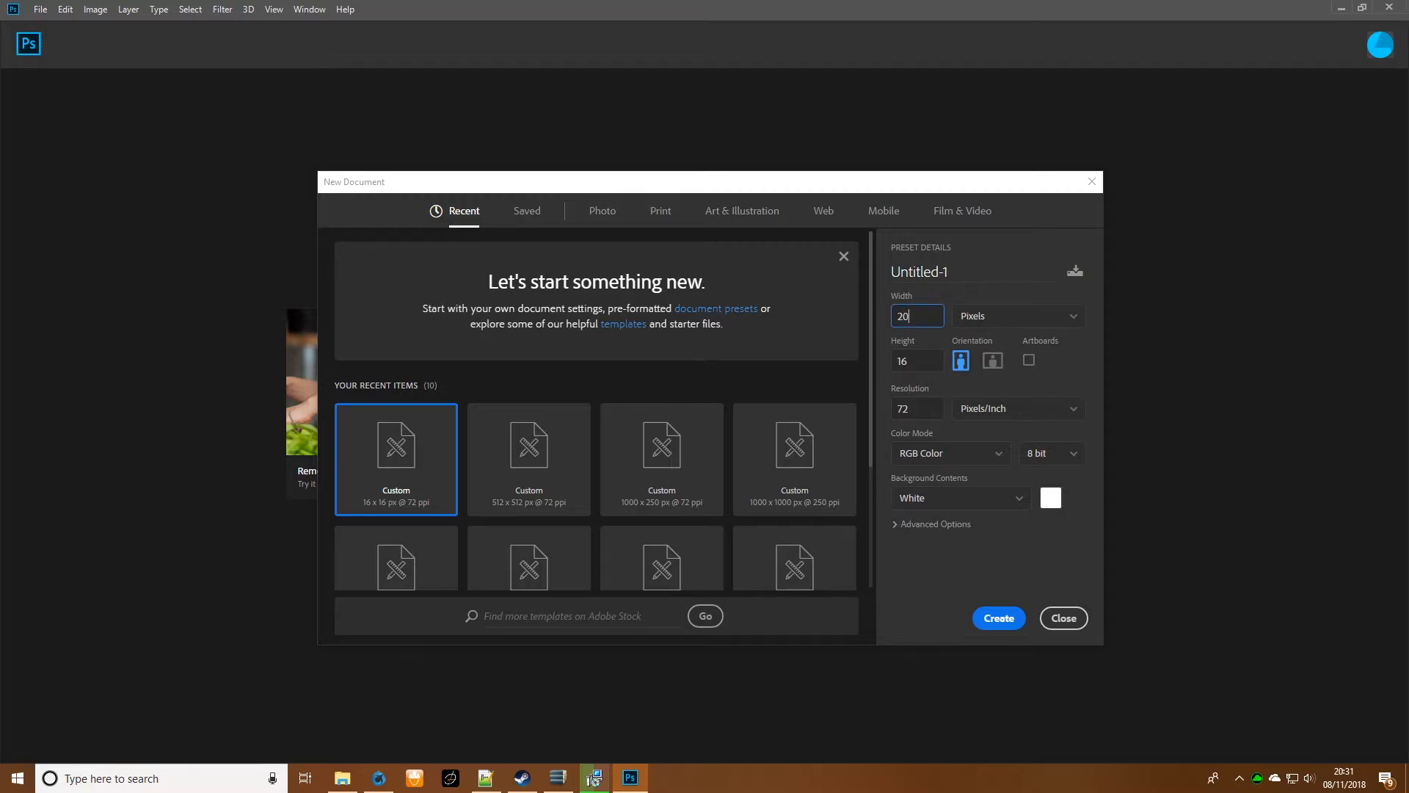
{"action": "key", "text": "Tab"}
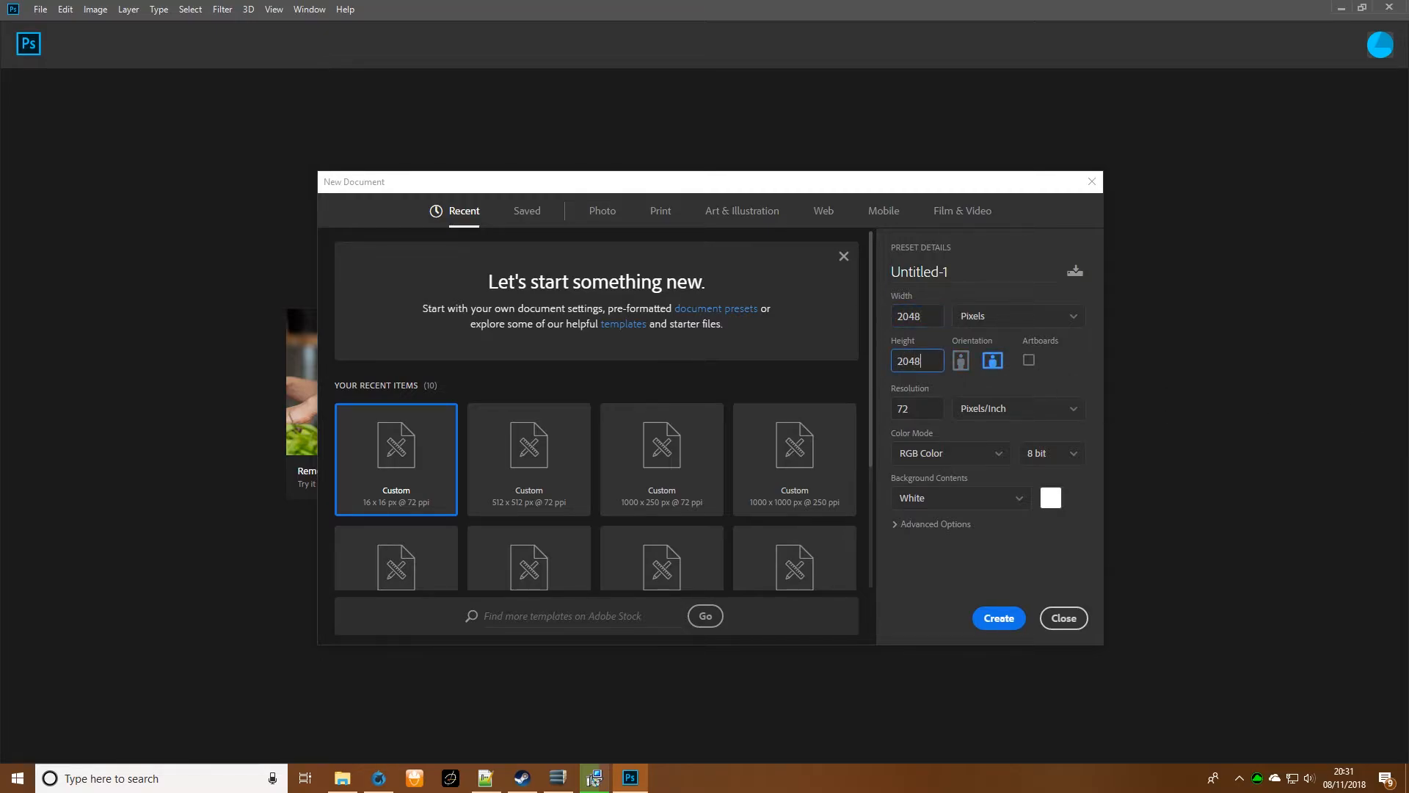
{"action": "left_click", "coordinate": [998, 621]}
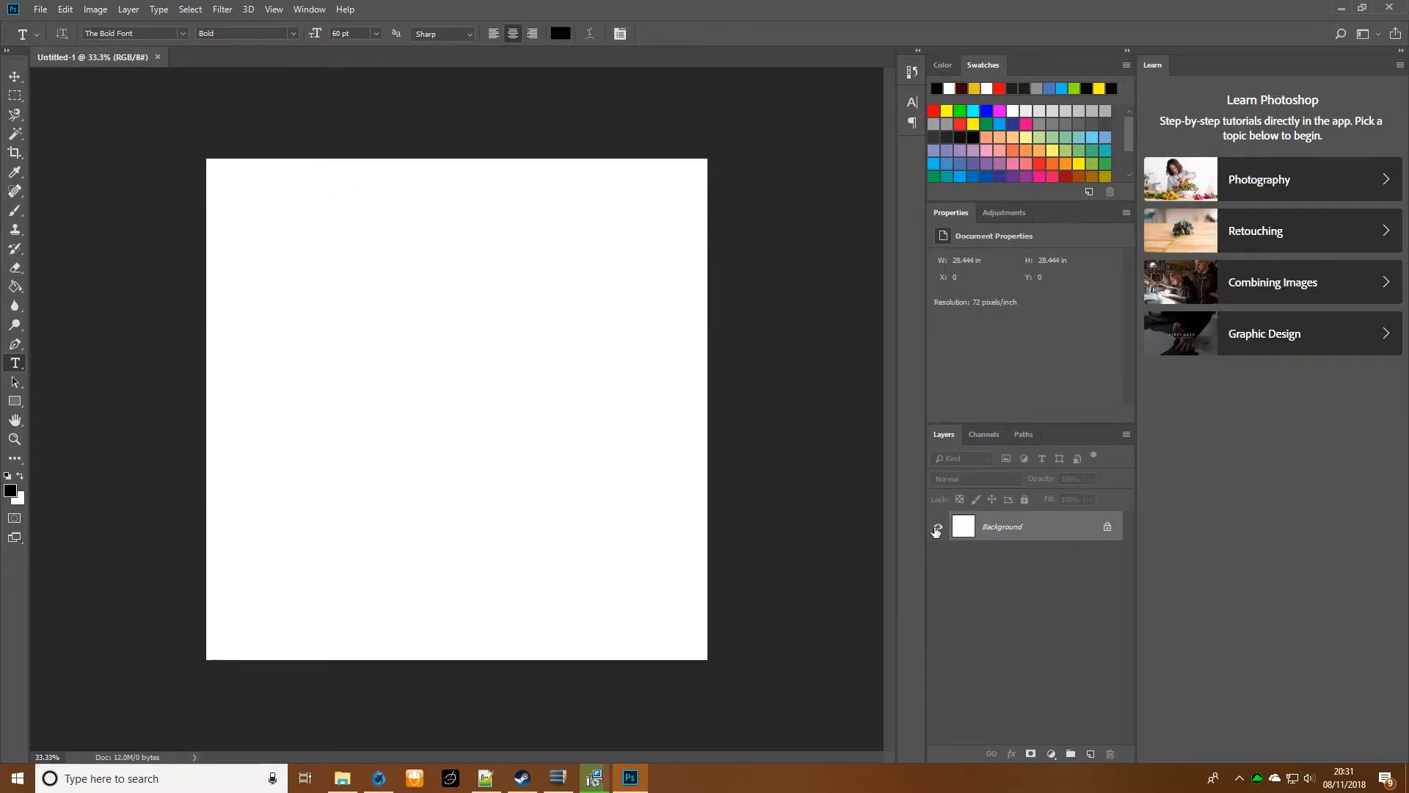
{"action": "left_click", "coordinate": [1108, 527]}
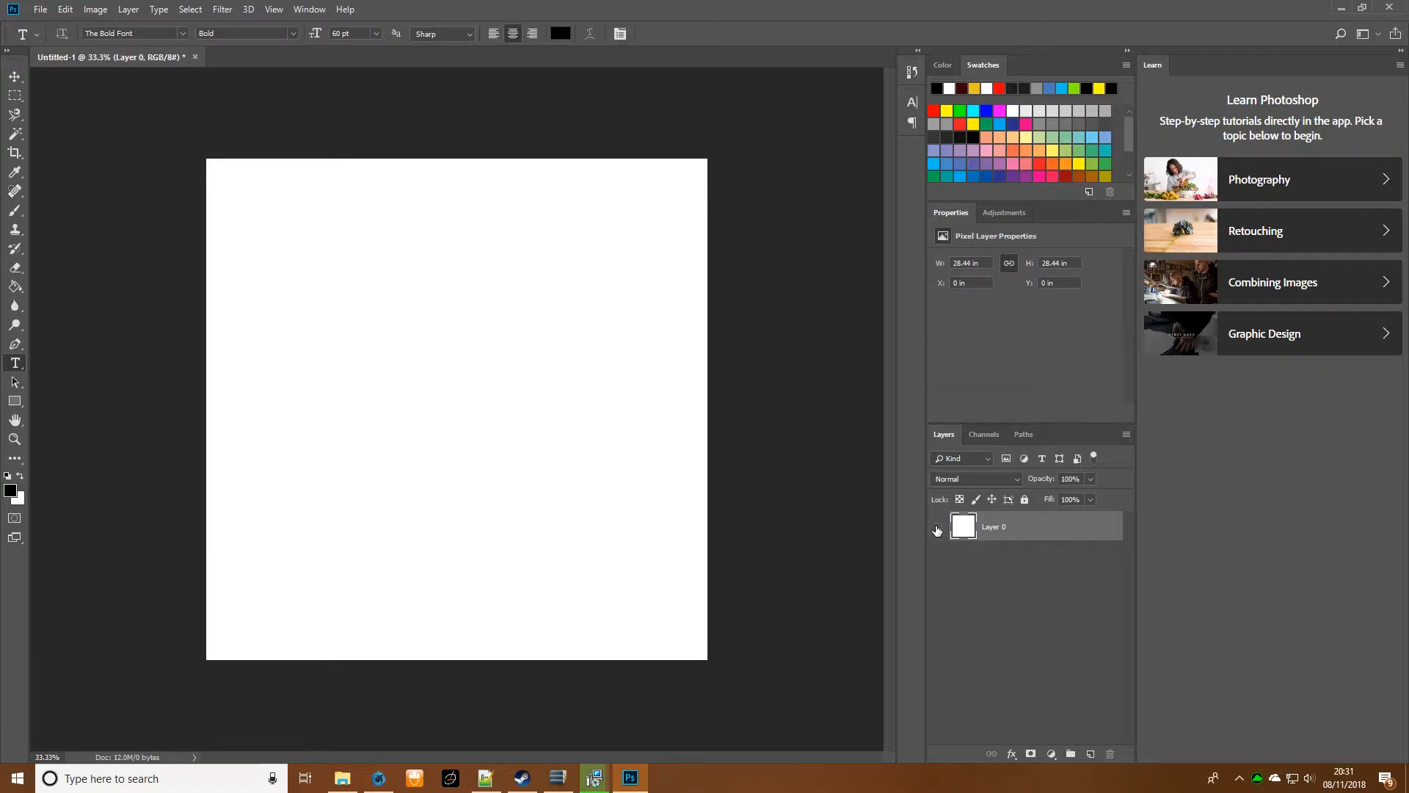
{"action": "left_click", "coordinate": [936, 528]}
- Finish the GIMP setup and launch the newly installed GIMP 2.10.6
{"action": "left_click", "coordinate": [594, 778]}
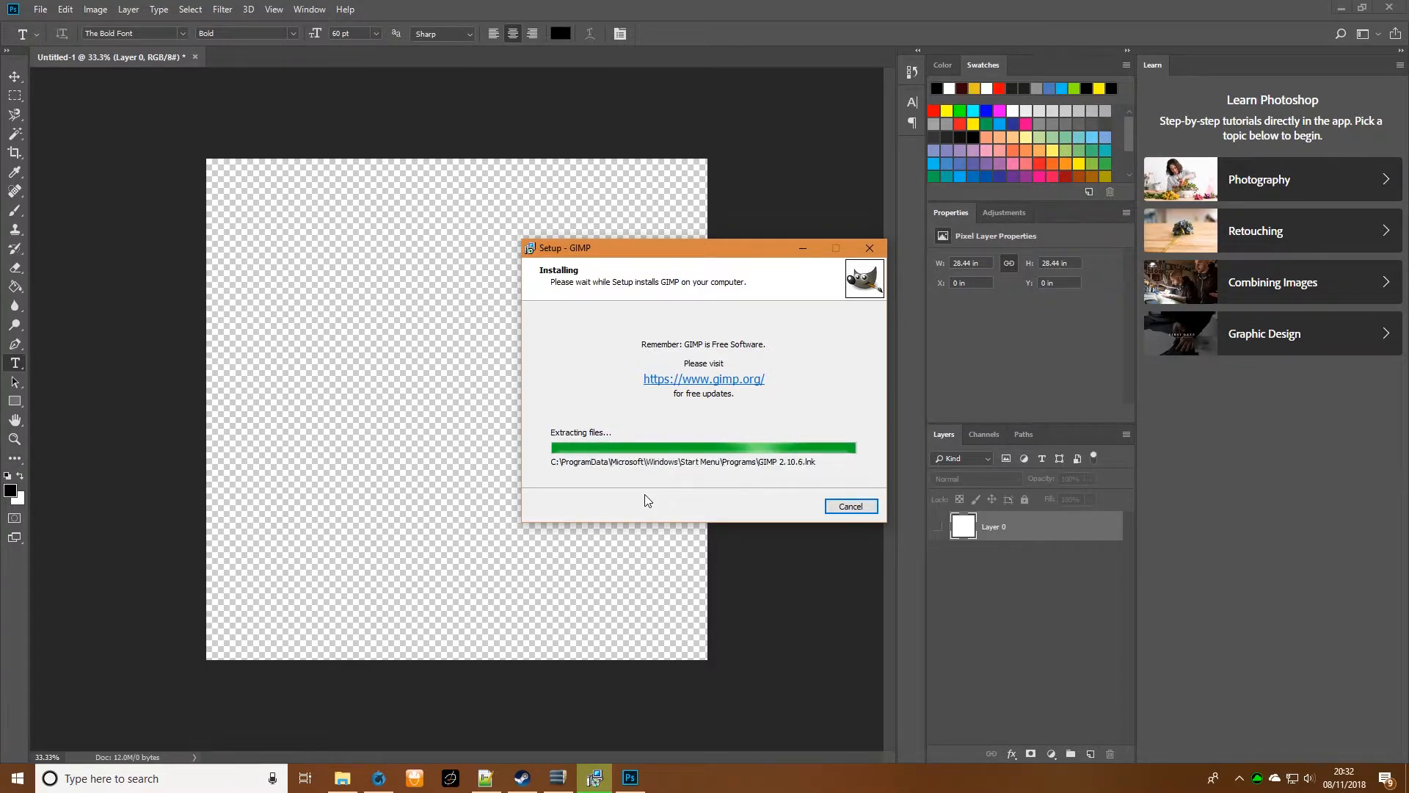
{"action": "left_click", "coordinate": [783, 505]}
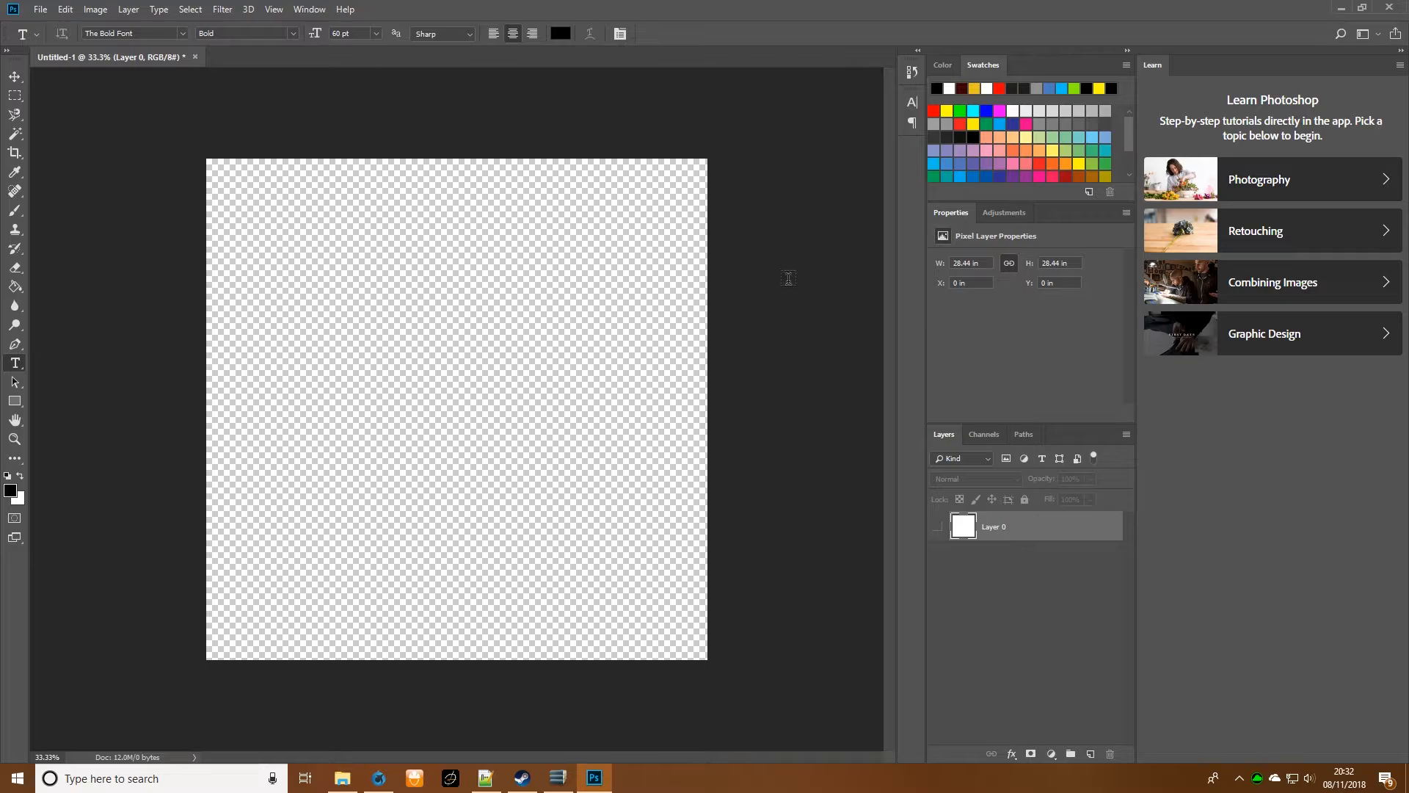
{"action": "left_click", "coordinate": [110, 778]}
{"action": "type", "text": "gimp"}
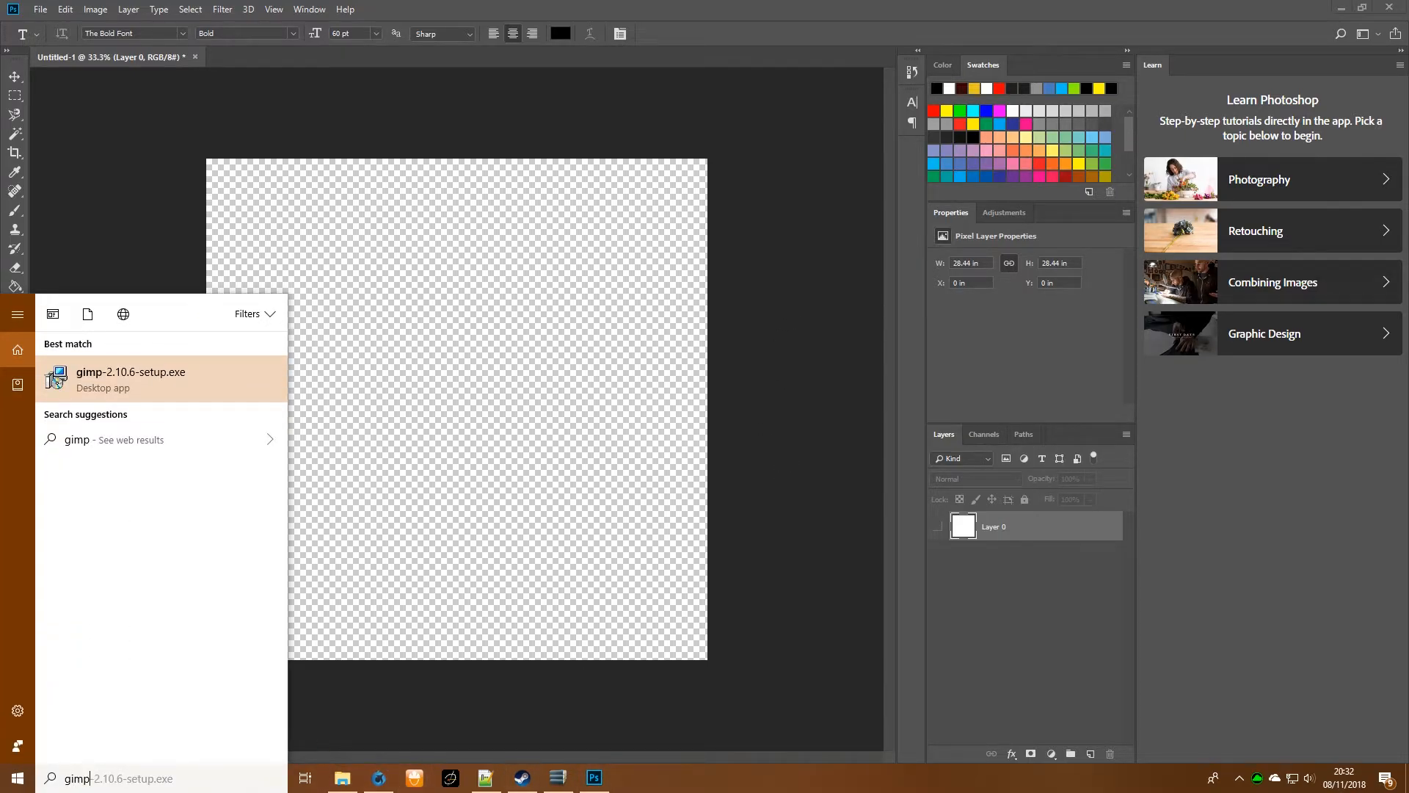
{"action": "left_click", "coordinate": [17, 778]}
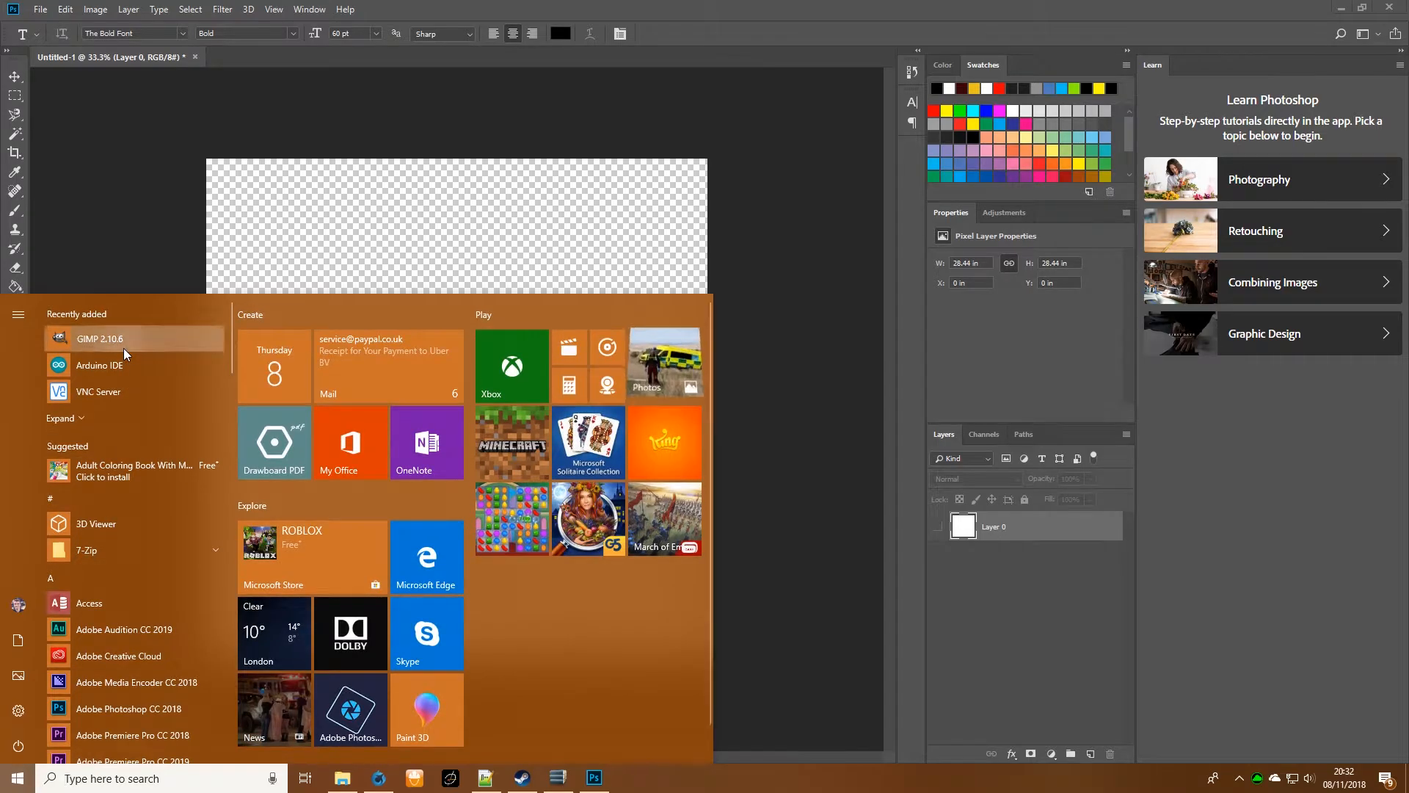
{"action": "left_click", "coordinate": [419, 295]}
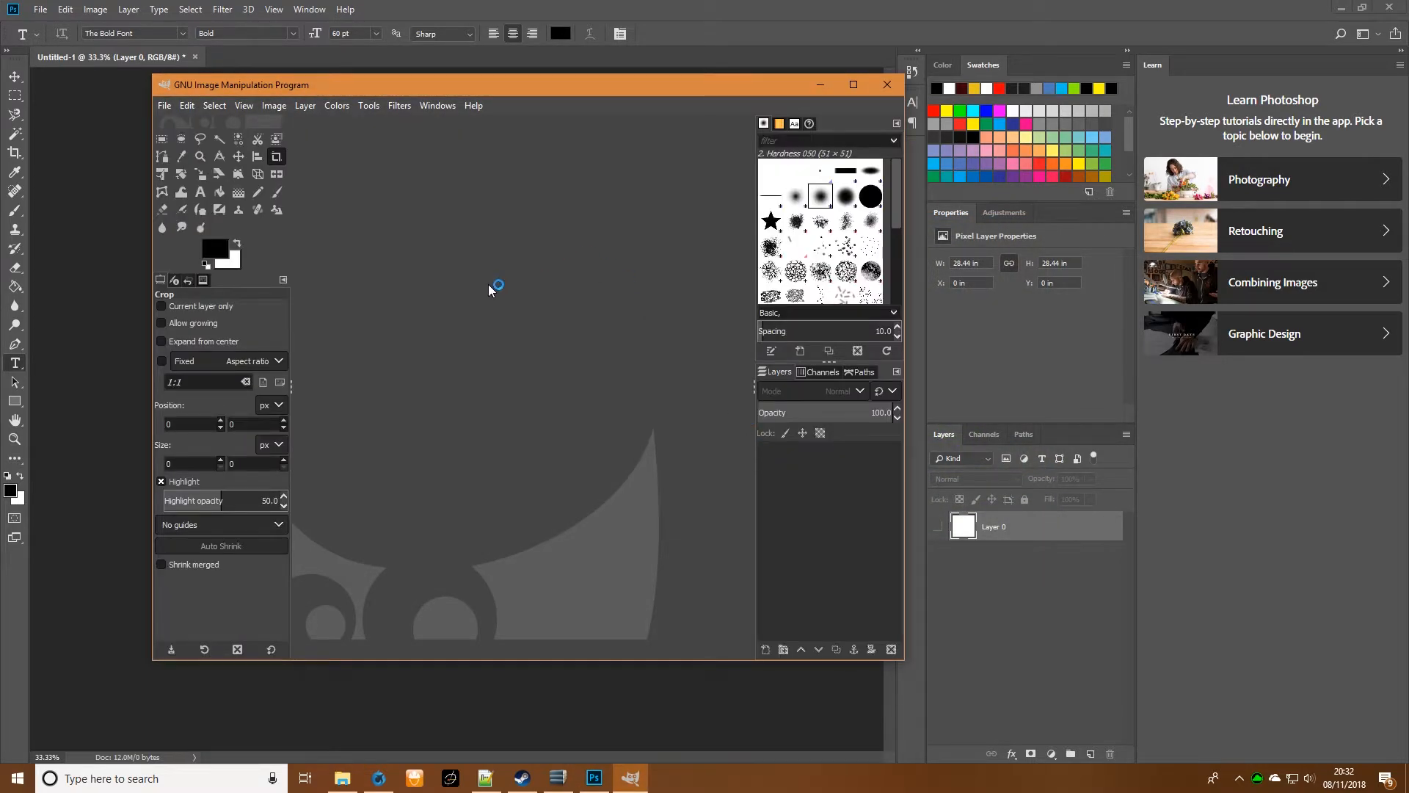
- Minimize File Explorer and Photoshop, move the GIMP window aside, and open SUV_01_ext_SMDI.png from the desktop in GIMP
{"action": "left_click", "coordinate": [343, 778]}
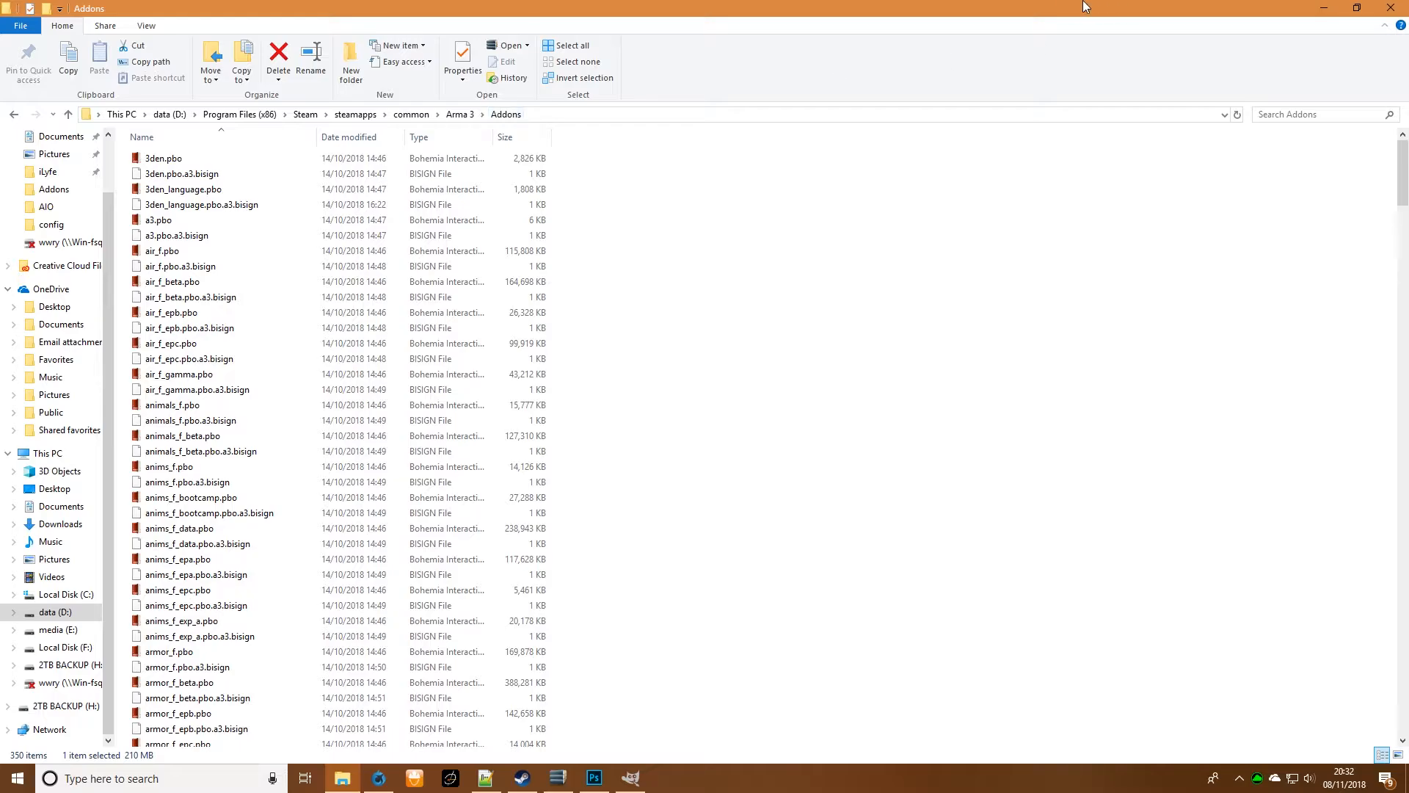
{"action": "left_click", "coordinate": [1357, 8]}
{"action": "left_click", "coordinate": [1332, 75]}
{"action": "left_click", "coordinate": [1342, 7]}
{"action": "left_click_drag", "start_coordinate": [658, 93], "coordinate": [901, 79]}
{"action": "left_click_drag", "start_coordinate": [29, 13], "coordinate": [669, 194]}
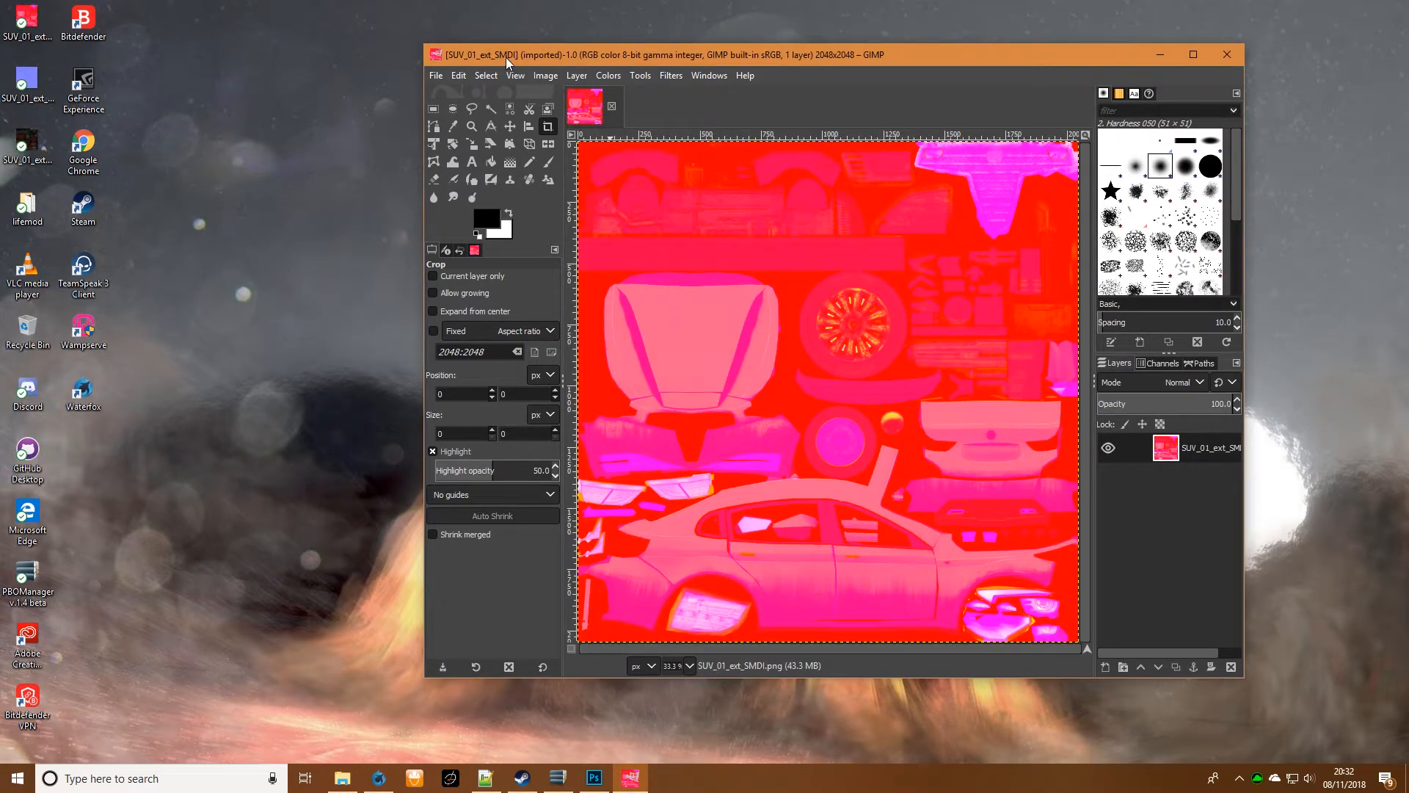
- Desaturate the SMDI texture using Luminance mode and convert its white colour to alpha with the default thresholds
{"action": "left_click", "coordinate": [608, 76]}
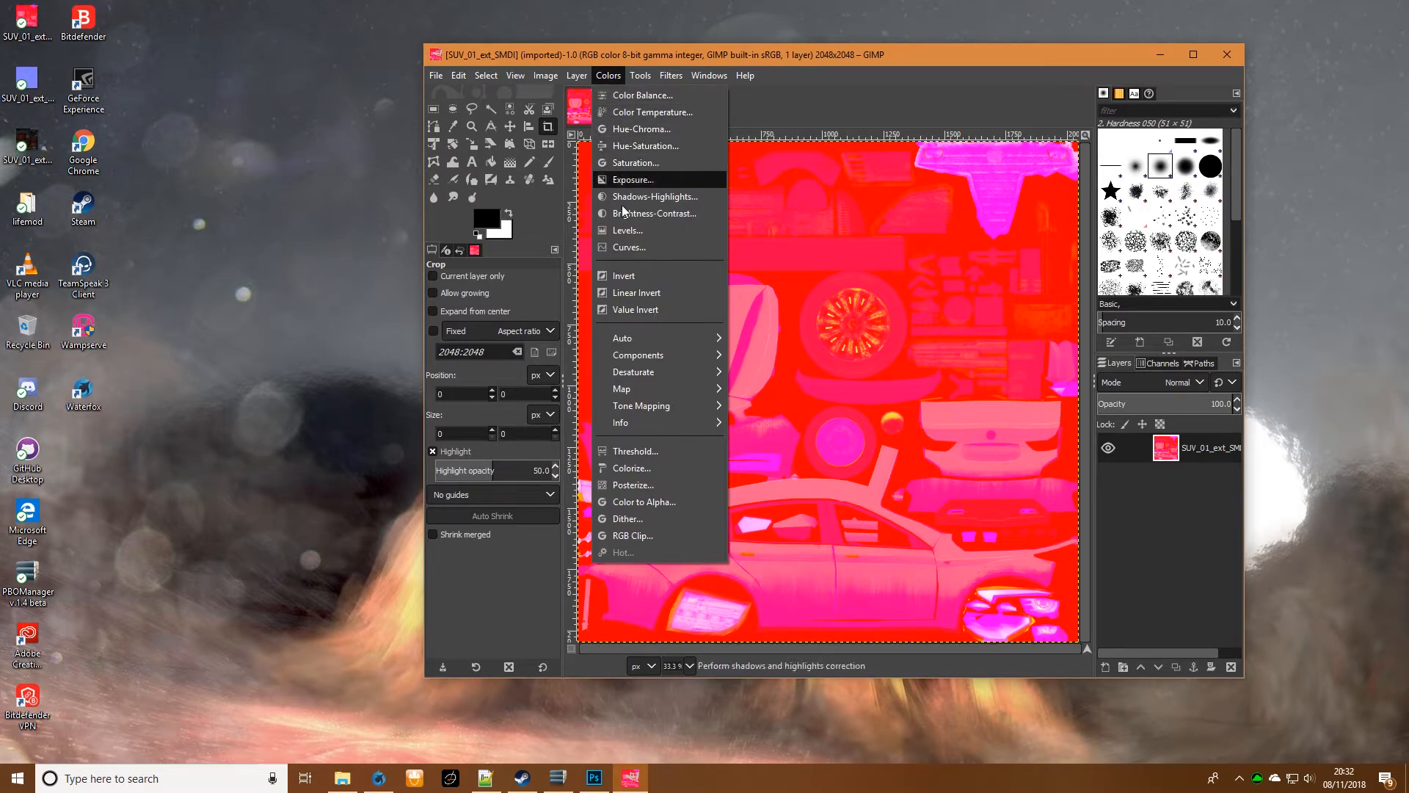
{"action": "mouse_move", "coordinate": [688, 371]}
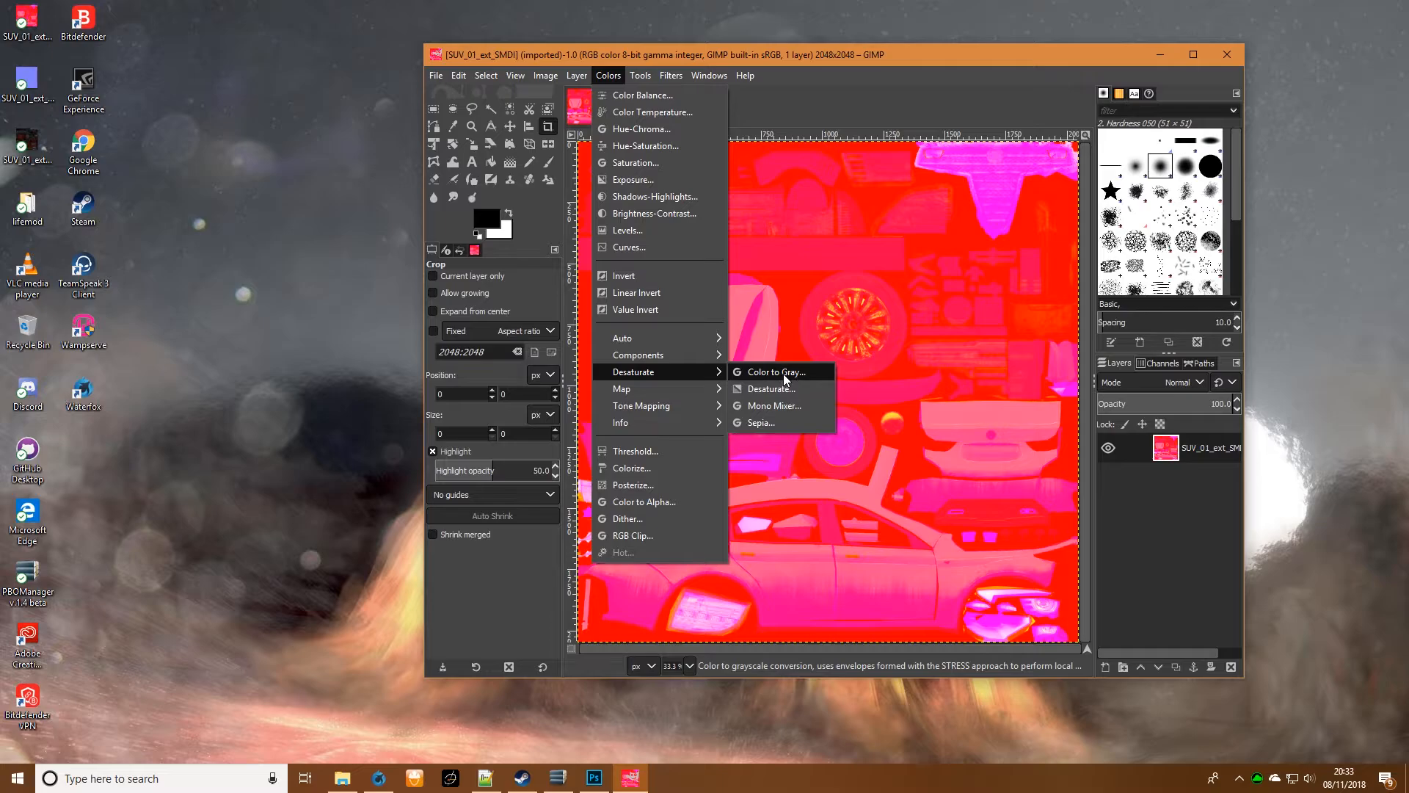
{"action": "left_click", "coordinate": [794, 392]}
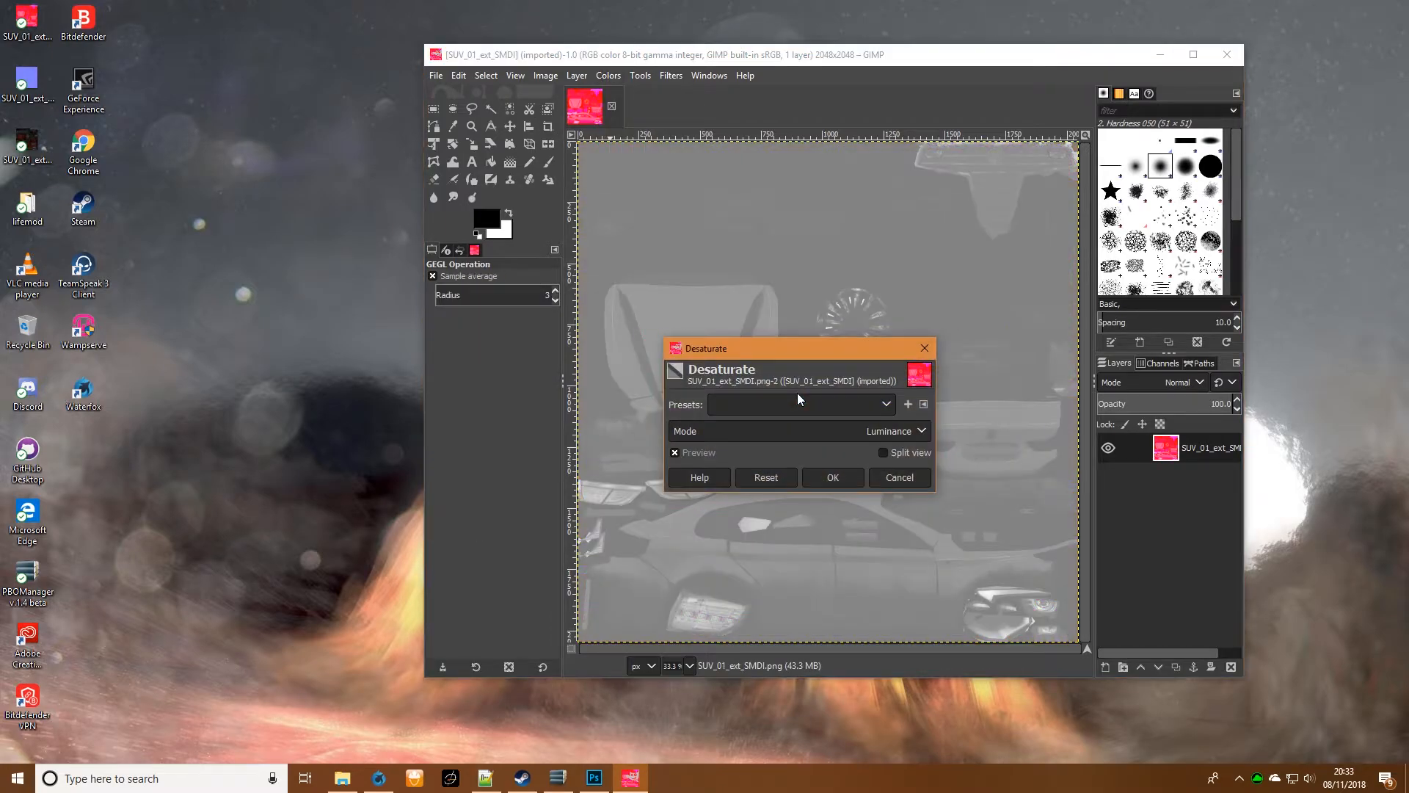
{"action": "left_click", "coordinate": [844, 477]}
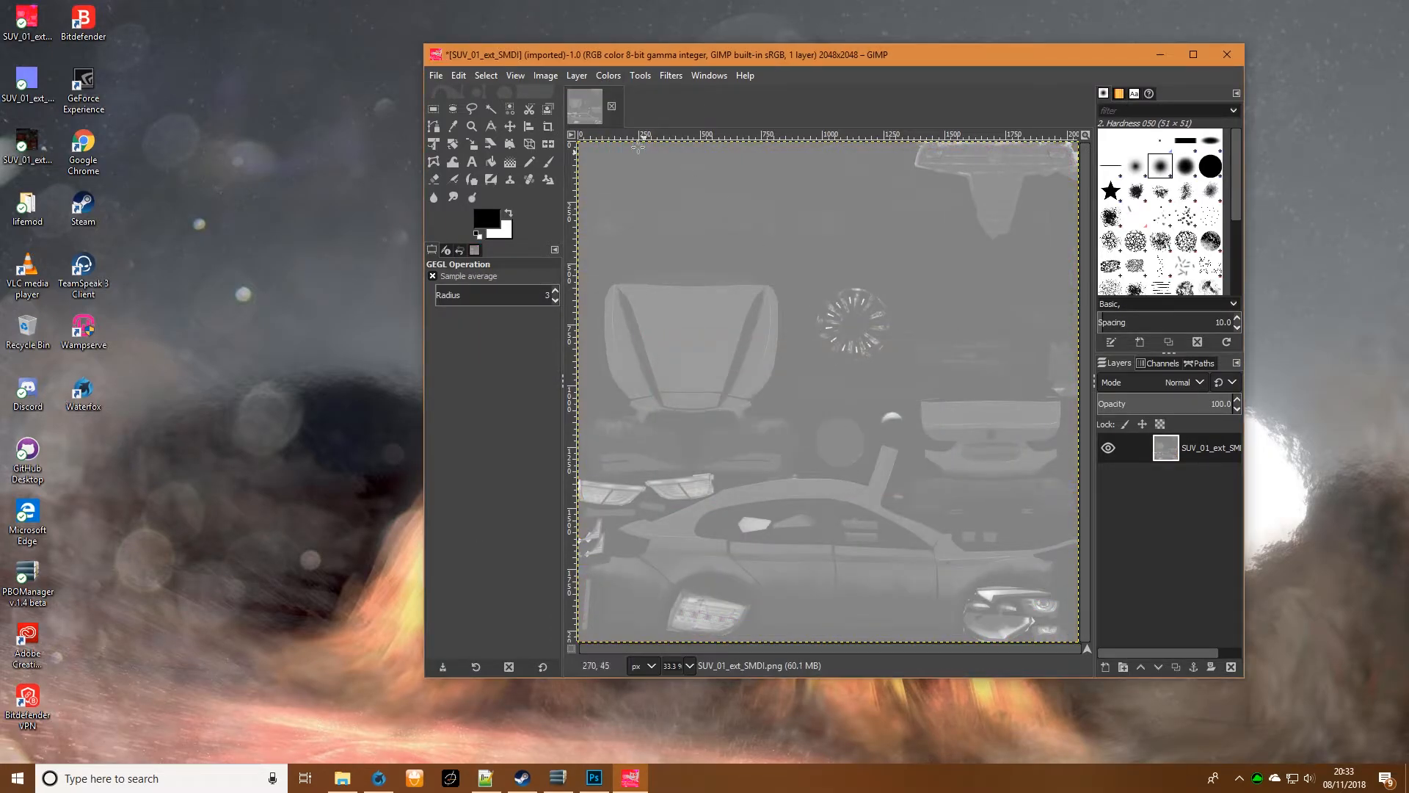
{"action": "left_click", "coordinate": [605, 76]}
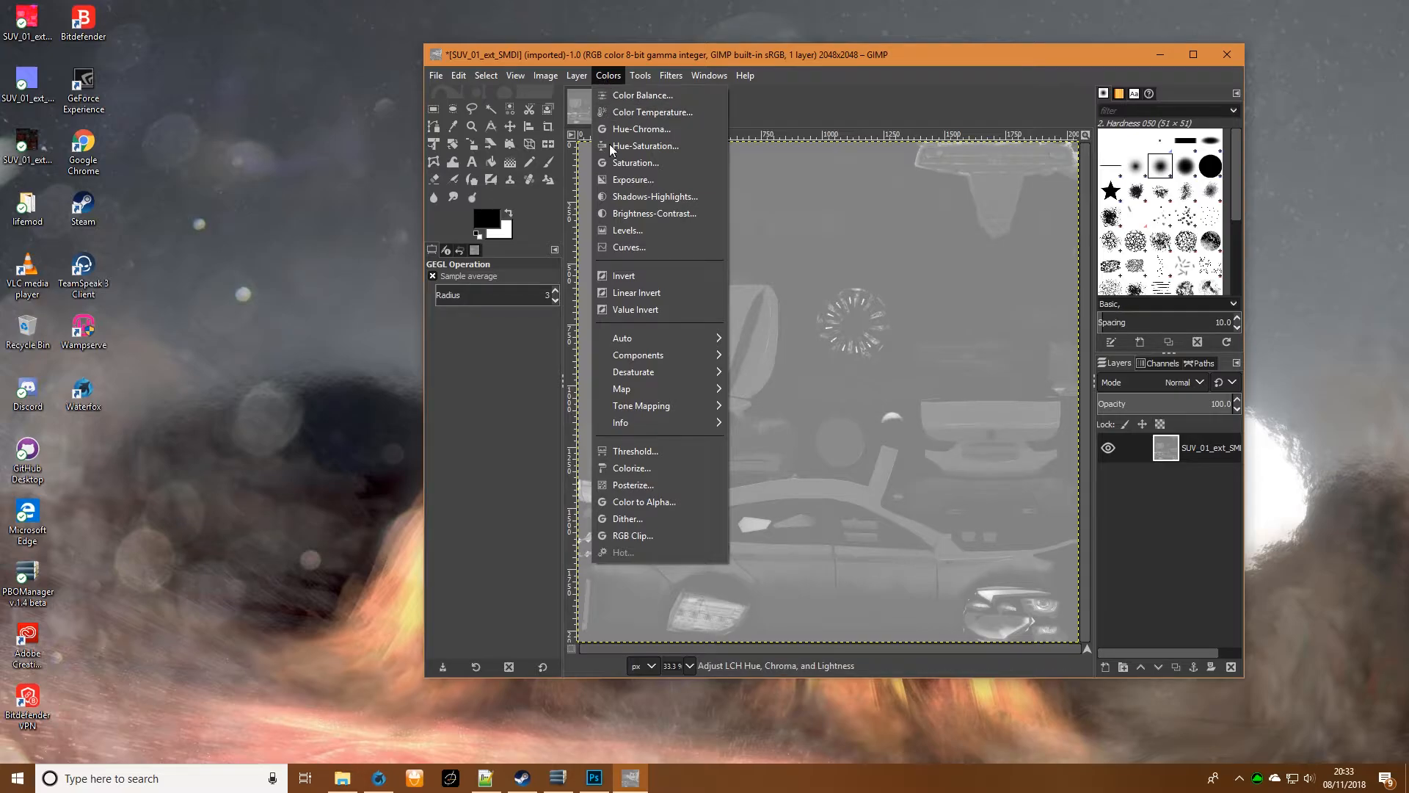
{"action": "left_click", "coordinate": [646, 504]}
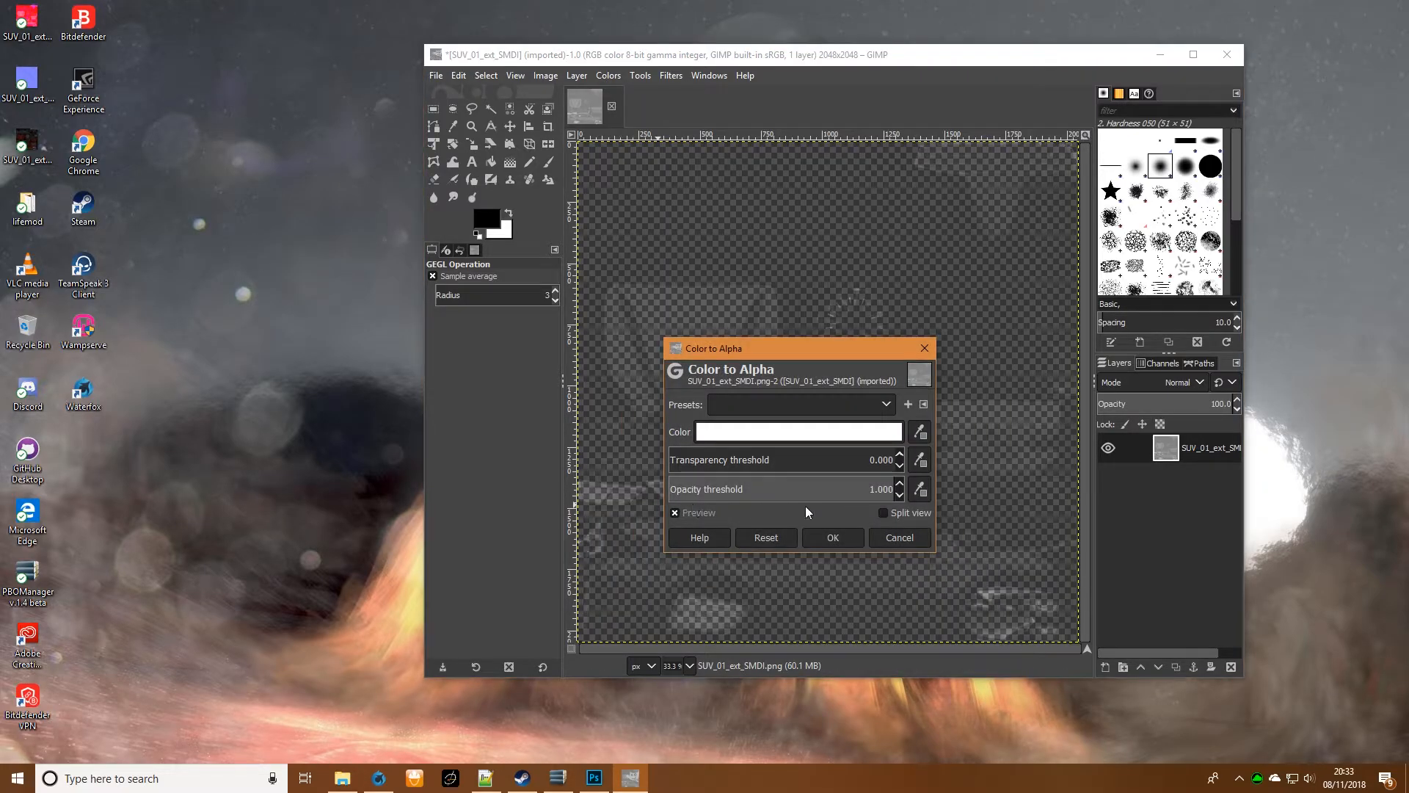
{"action": "left_click", "coordinate": [831, 538]}
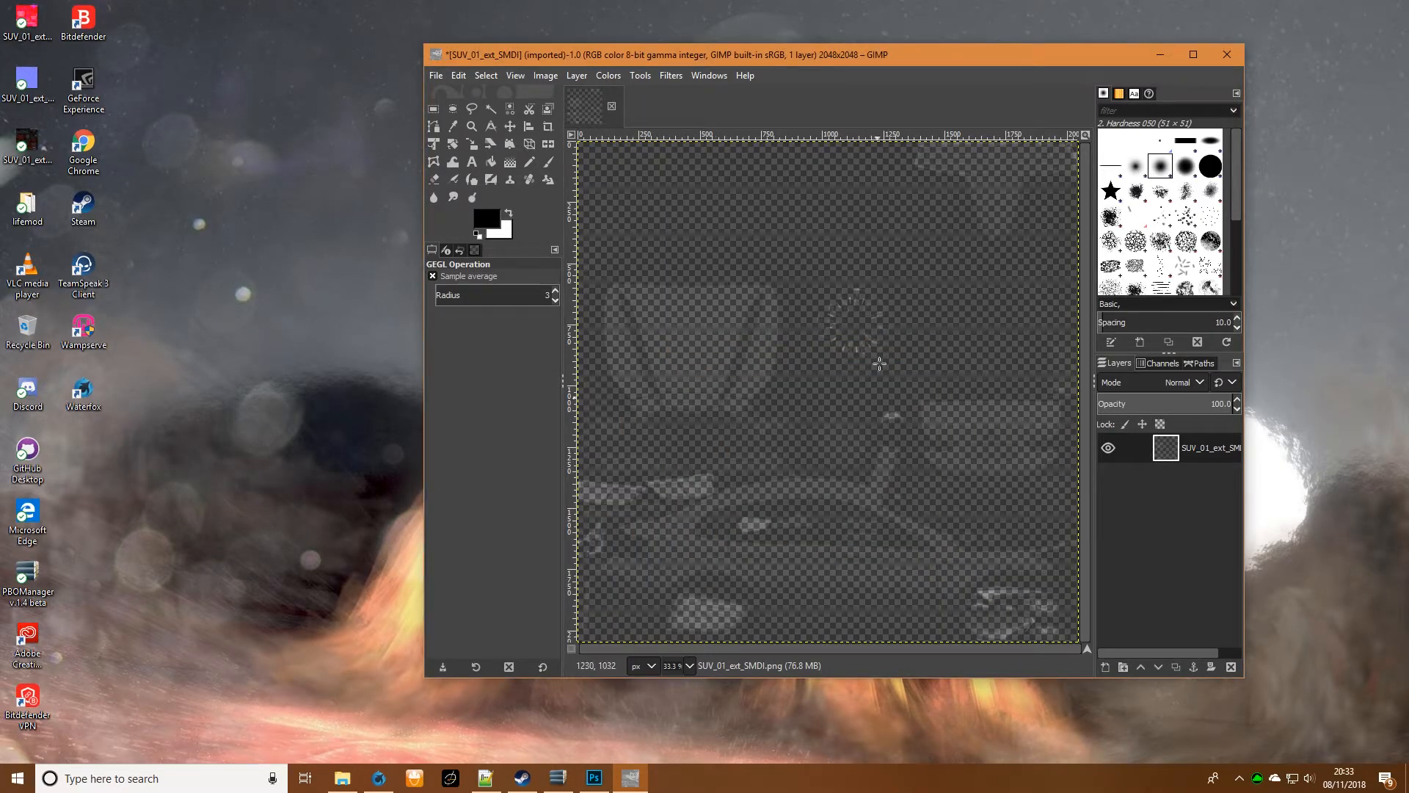
{"action": "left_click", "coordinate": [433, 76]}
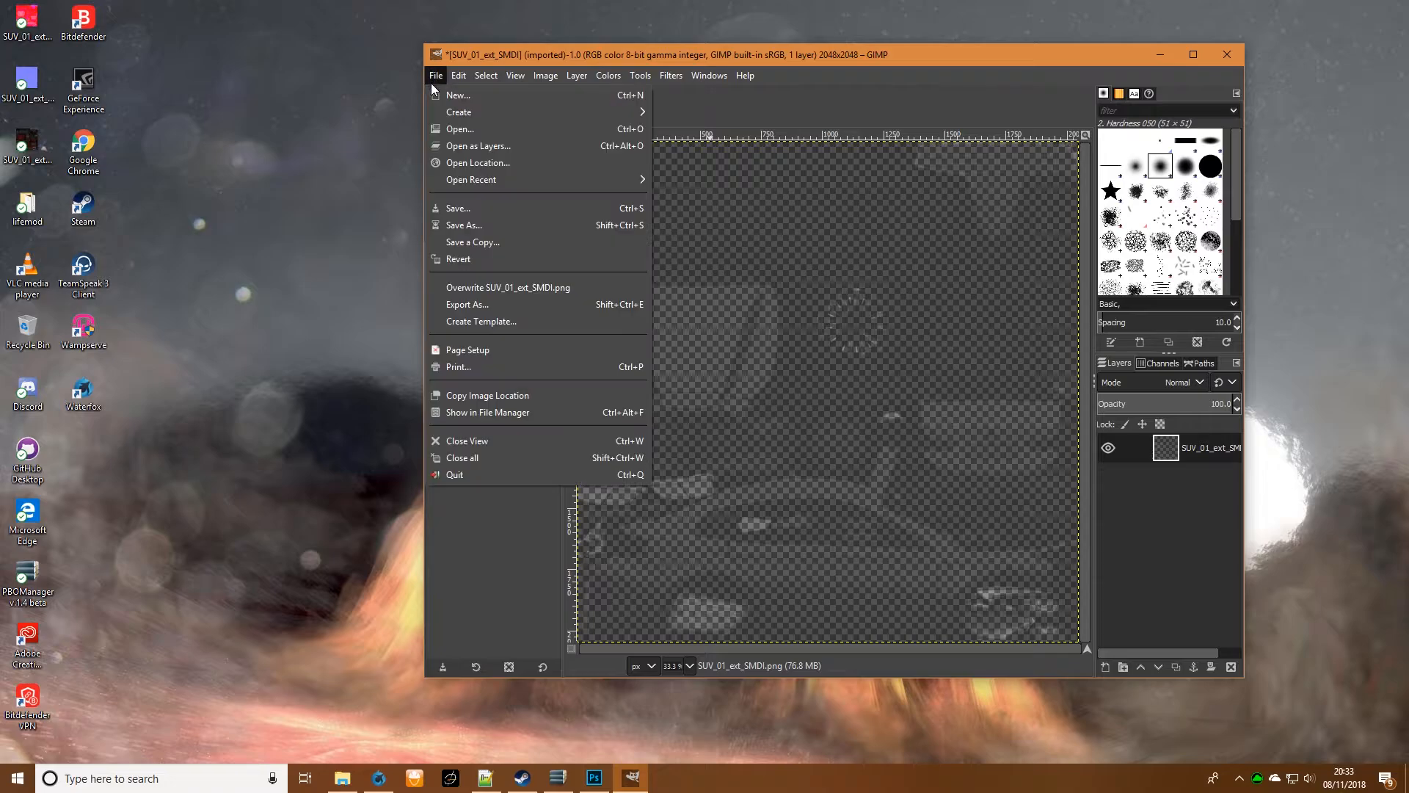
{"action": "left_click", "coordinate": [529, 224]}
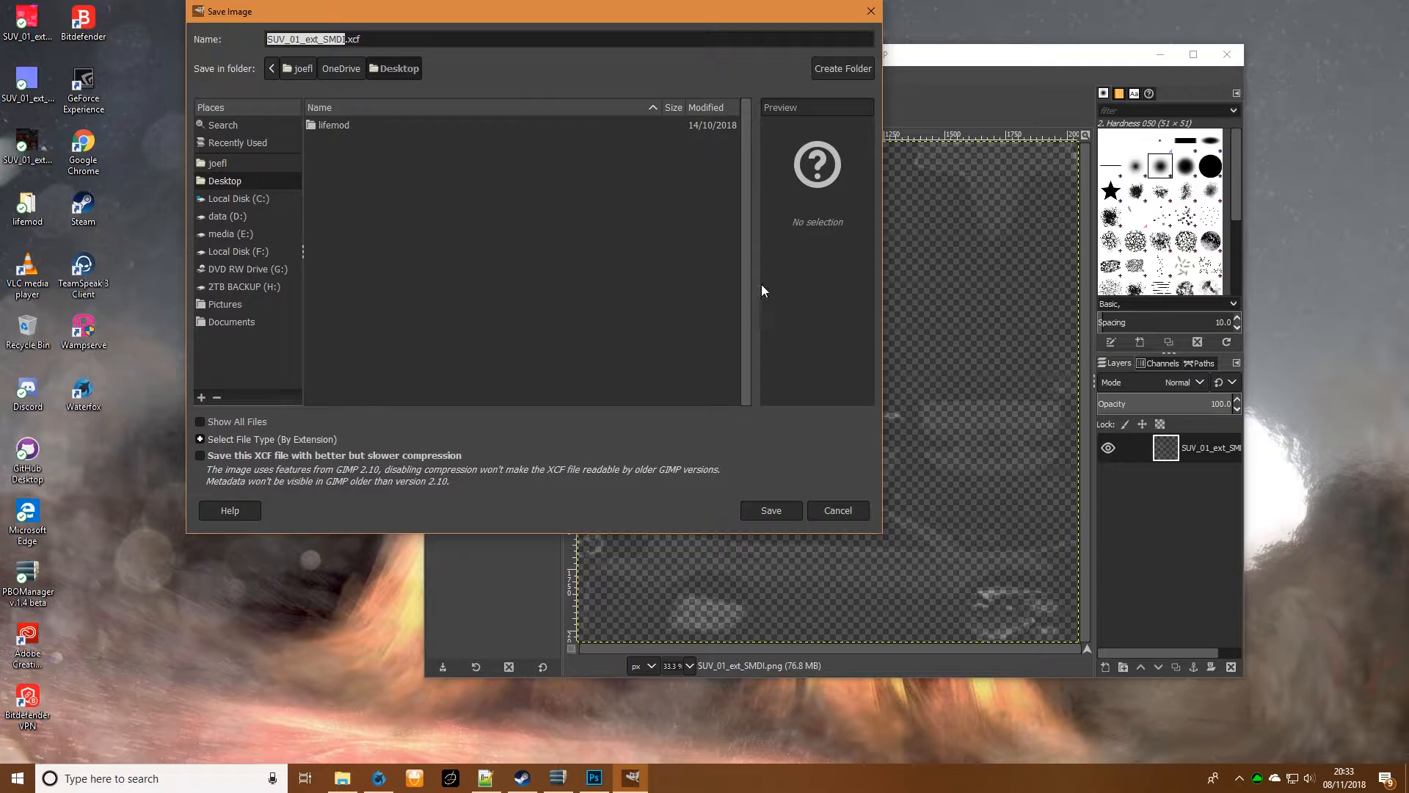
{"action": "left_click", "coordinate": [227, 181]}
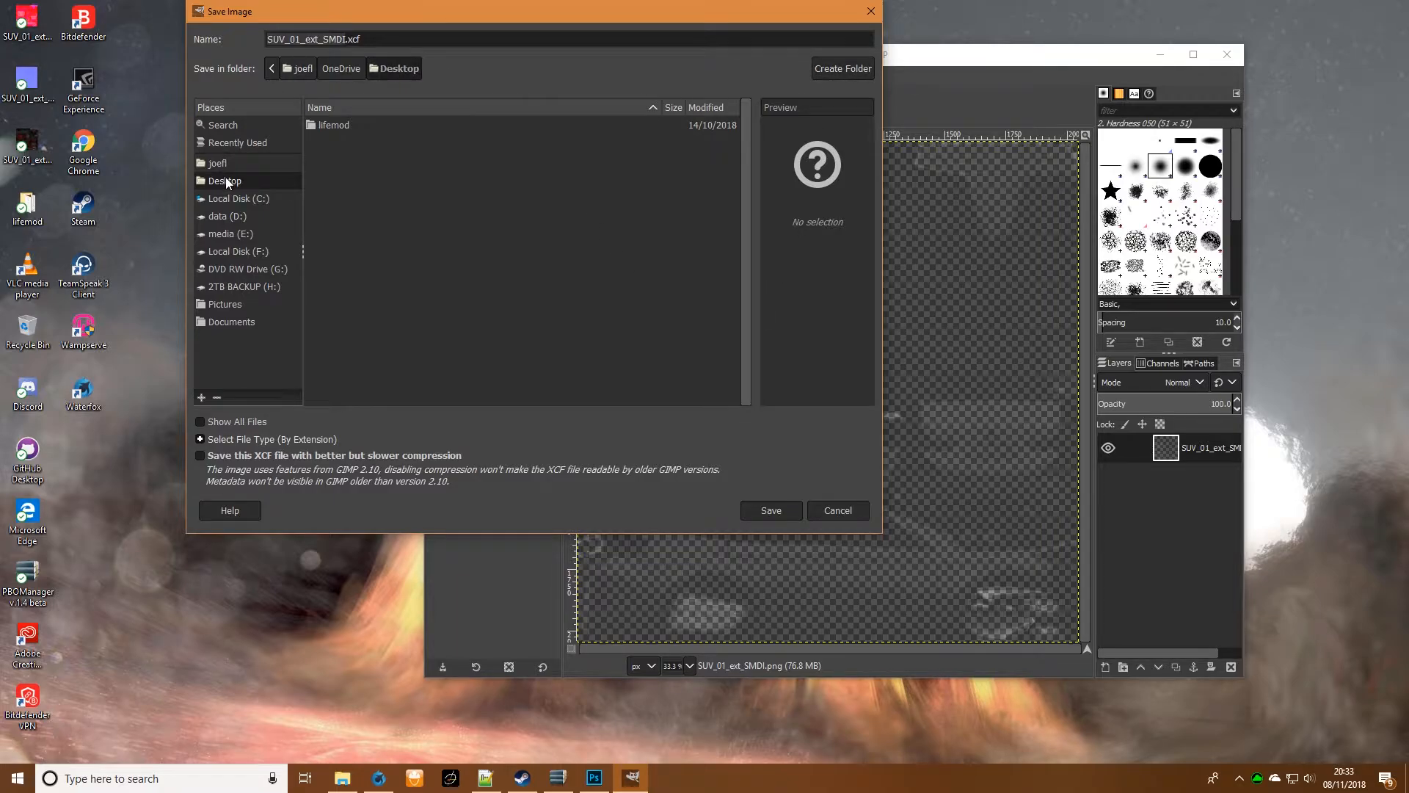
{"action": "left_click", "coordinate": [376, 36]}
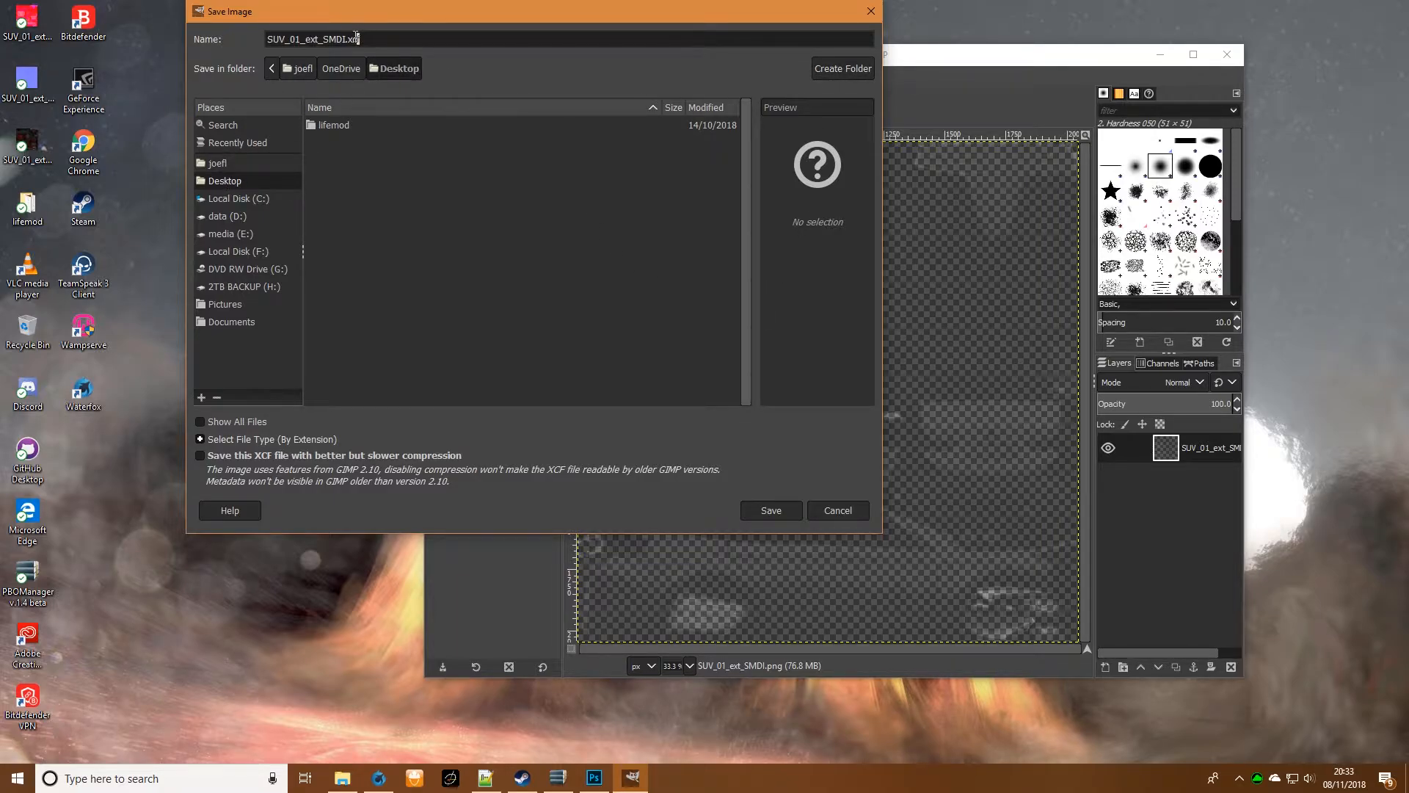
{"action": "left_click", "coordinate": [850, 515]}
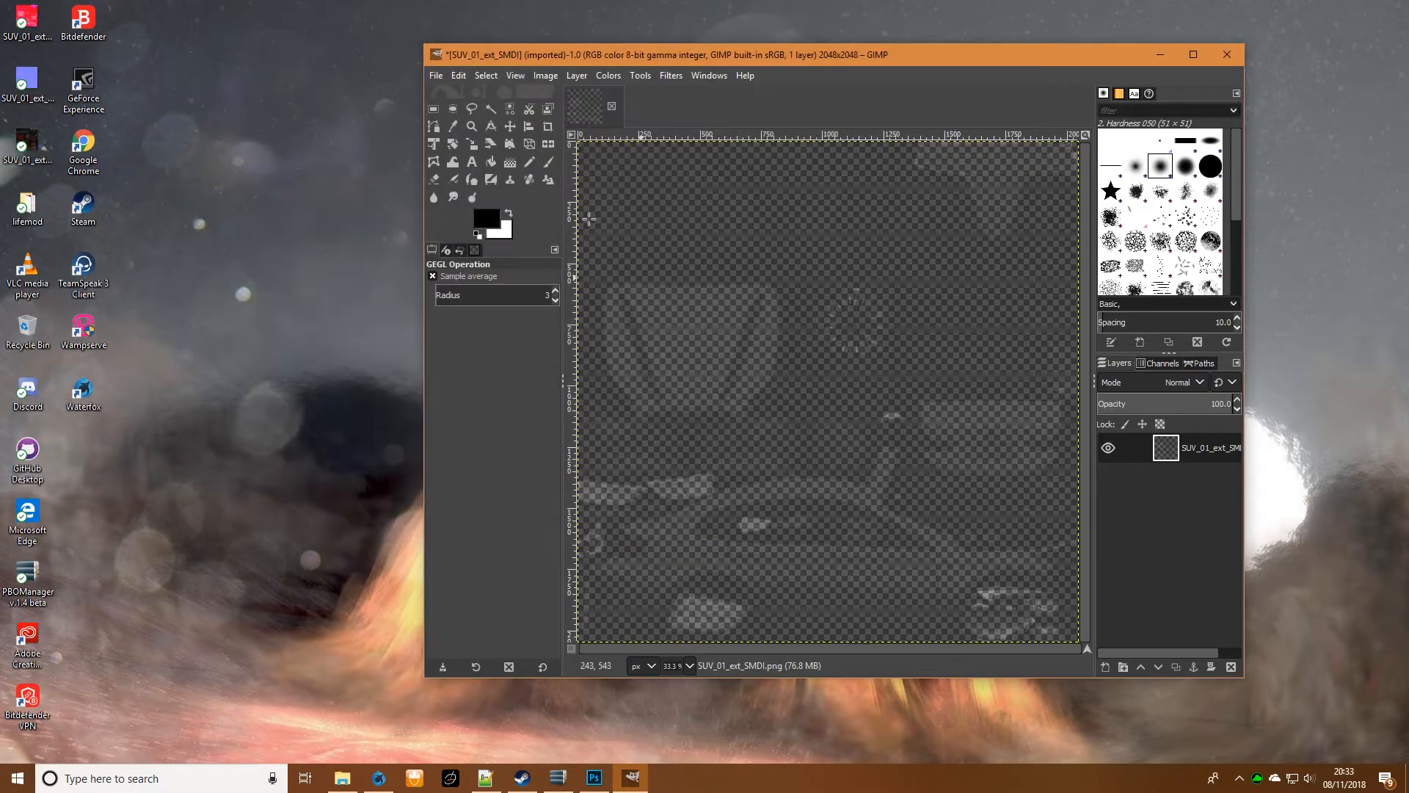
- Export the transparent SMDI image as PNG, replacing SUV_01_ext_SMDI.png on the desktop with the default export options
{"action": "left_click", "coordinate": [436, 75]}
{"action": "left_click", "coordinate": [540, 307]}
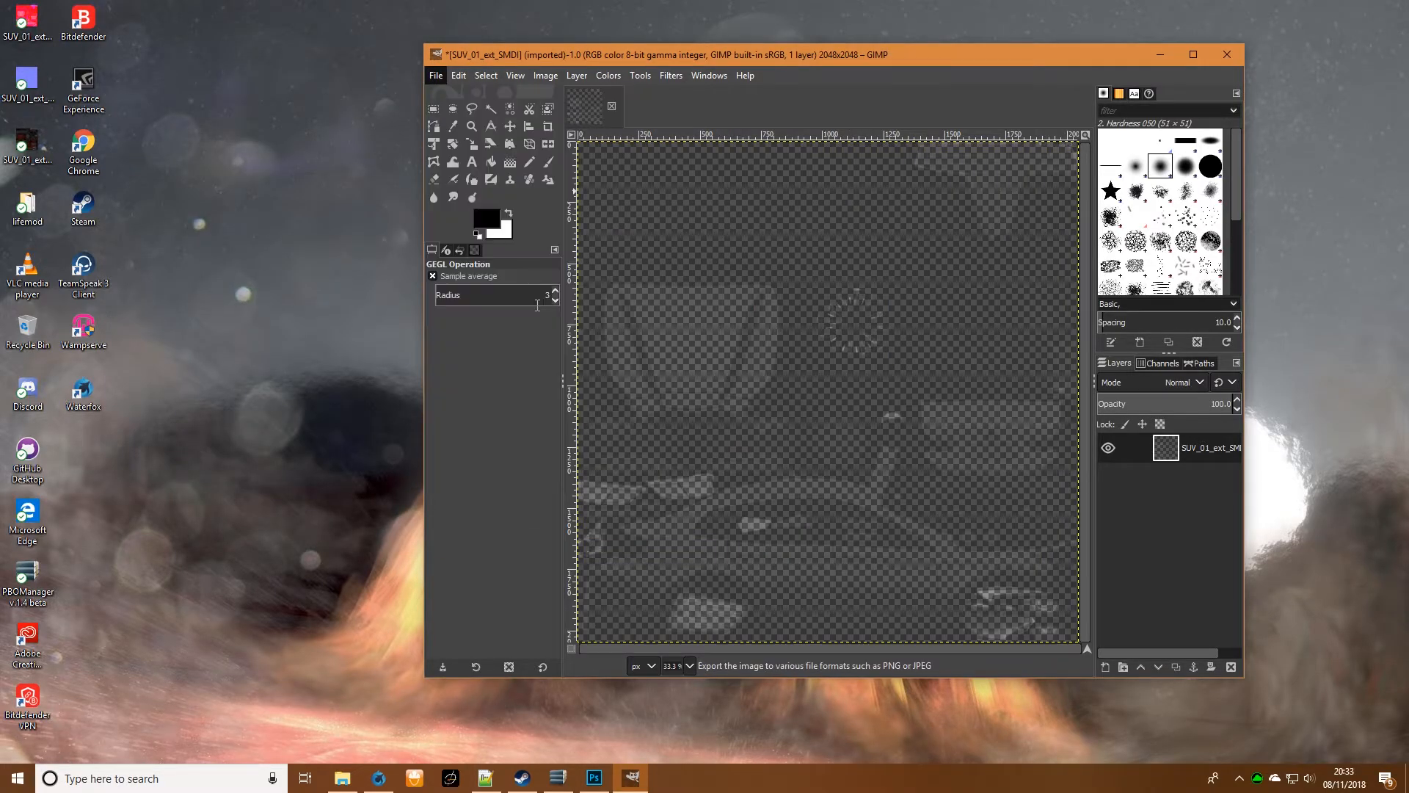
{"action": "left_click", "coordinate": [396, 90]}
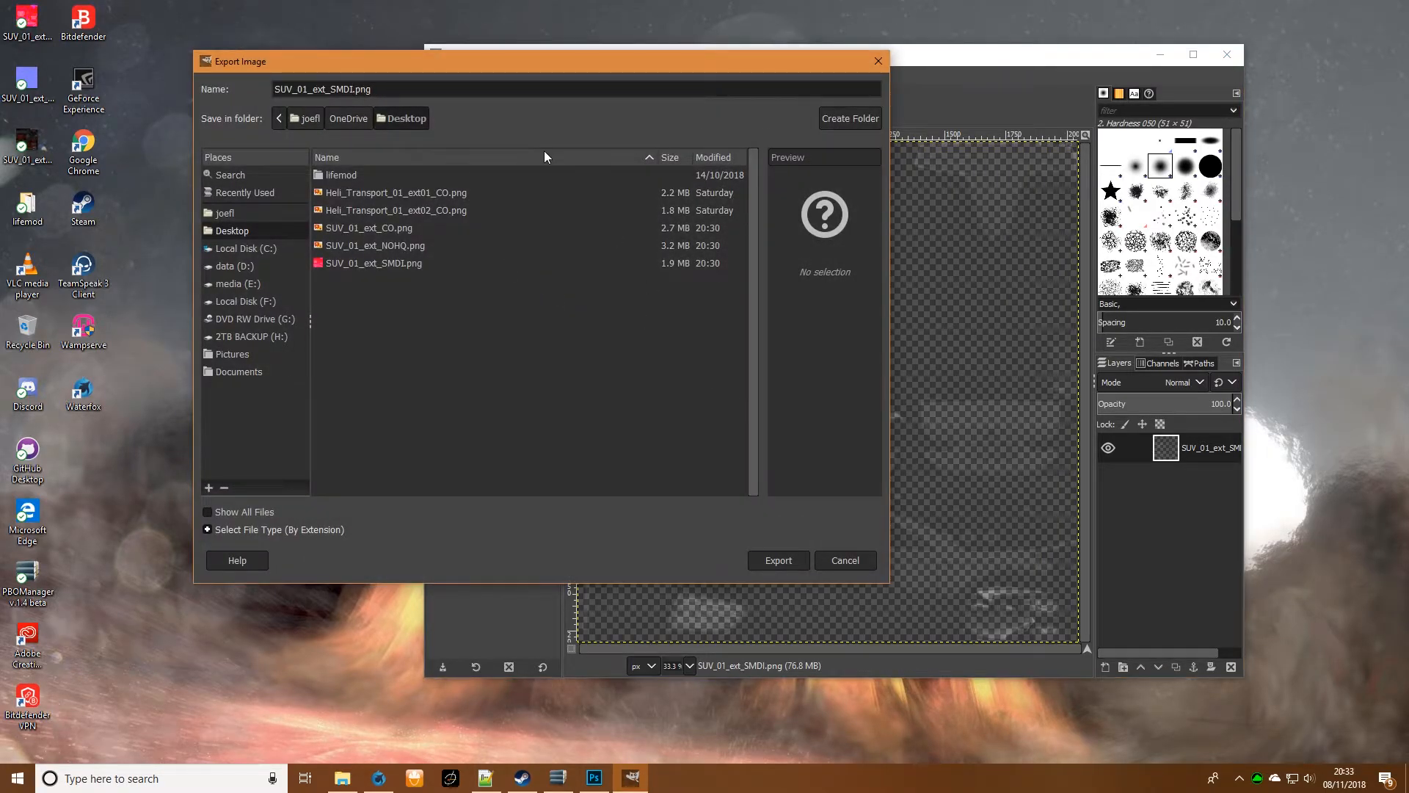
{"action": "left_click", "coordinate": [757, 559]}
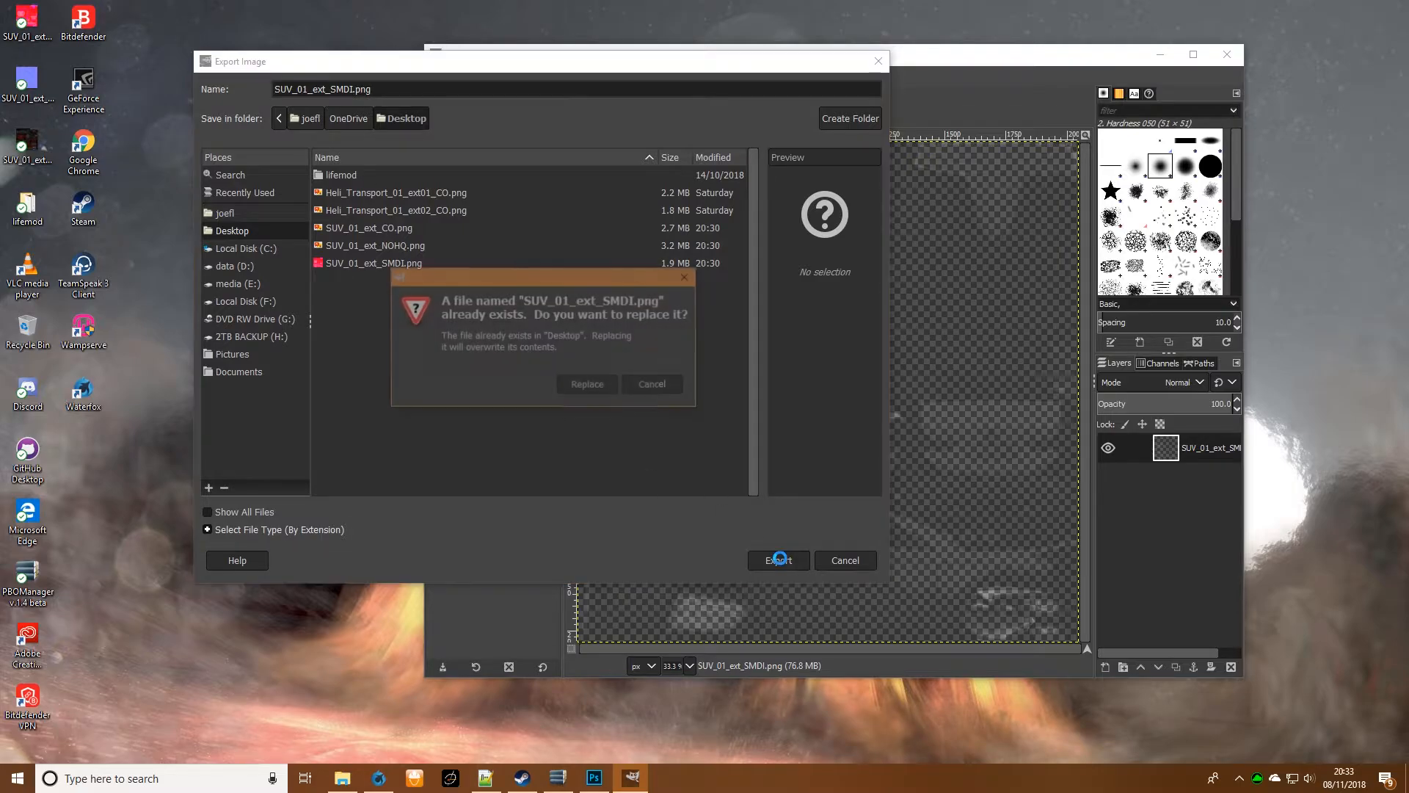
{"action": "left_click", "coordinate": [583, 388]}
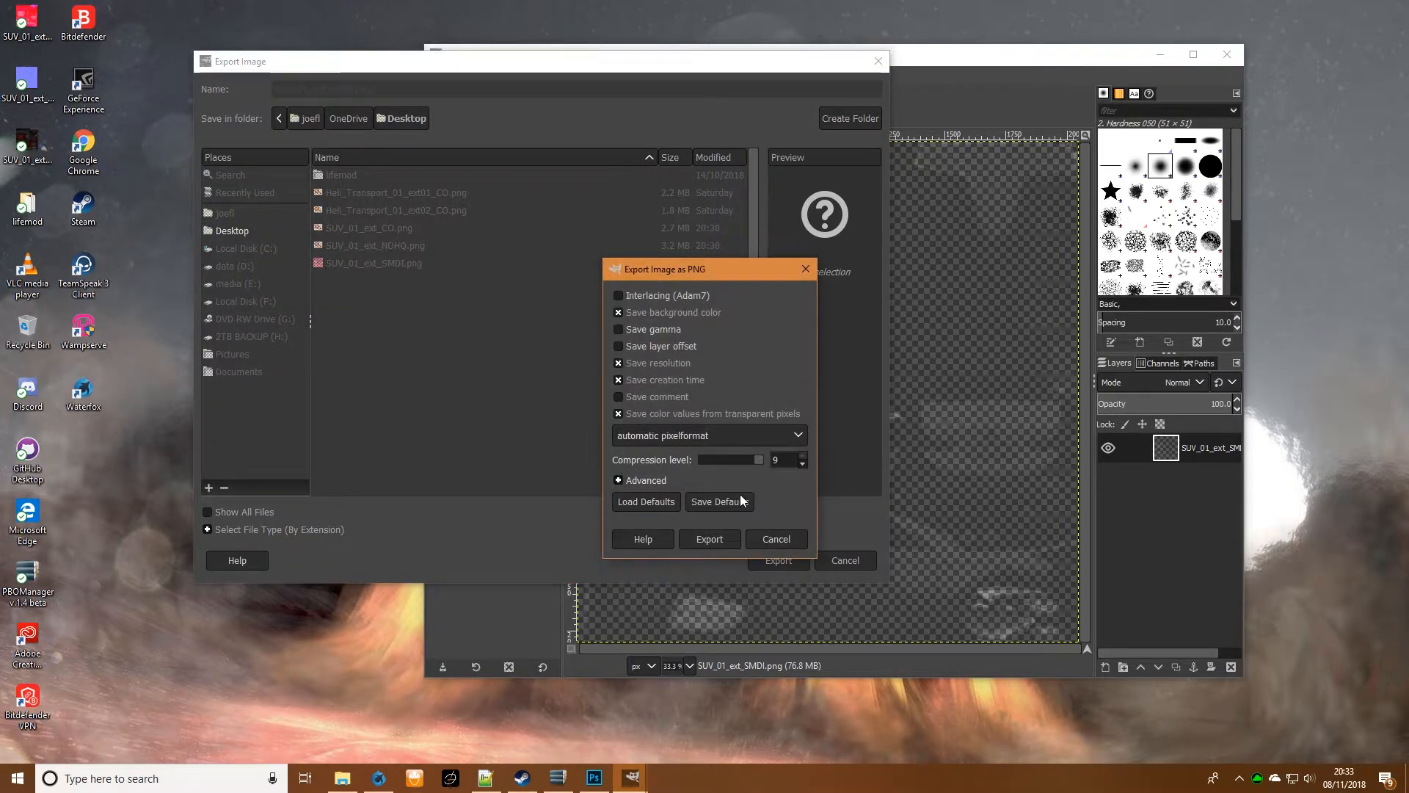
{"action": "left_click", "coordinate": [709, 539]}
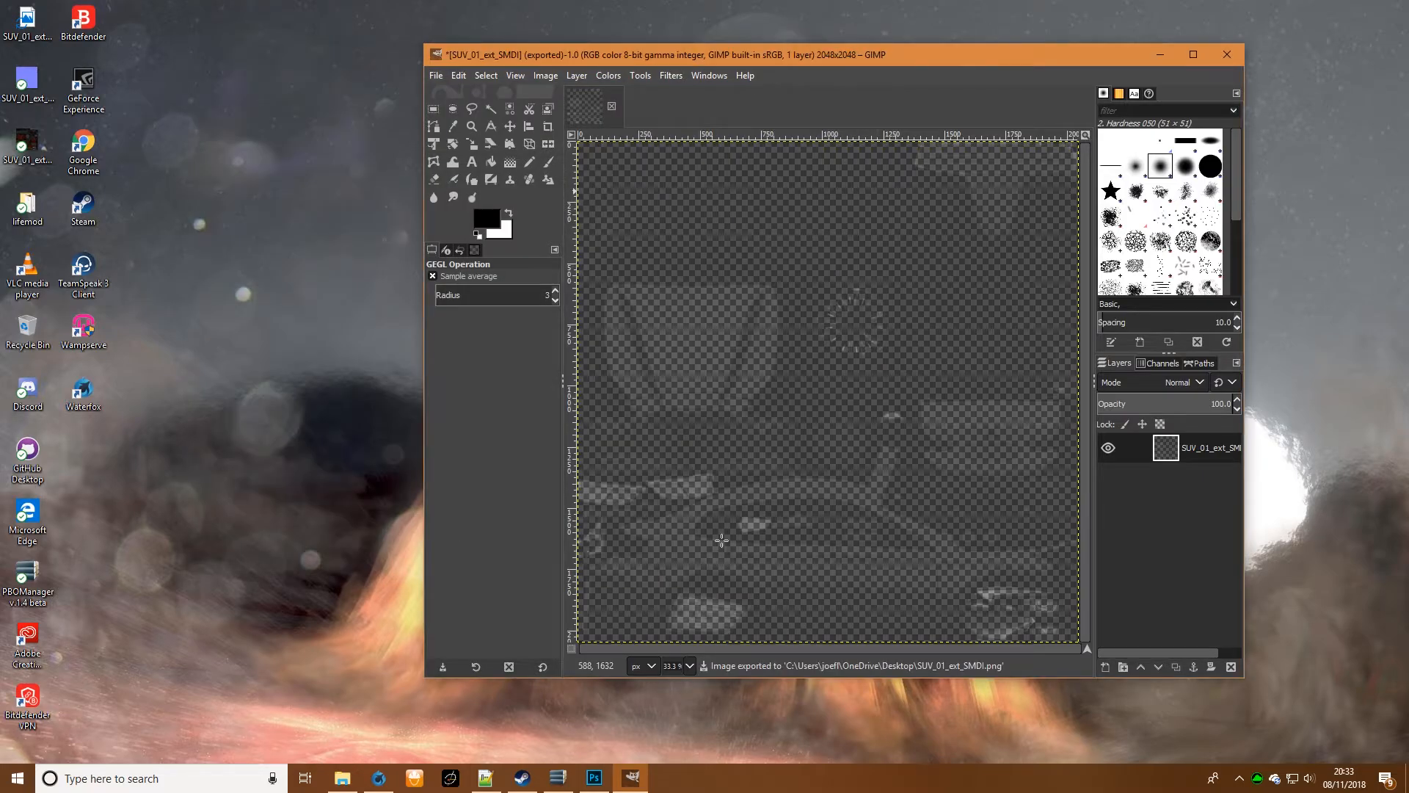
- Close the SMDI image, discarding unsaved changes, and open SUV_01_ext_NOHQ.png from the desktop
{"action": "left_click", "coordinate": [436, 76]}
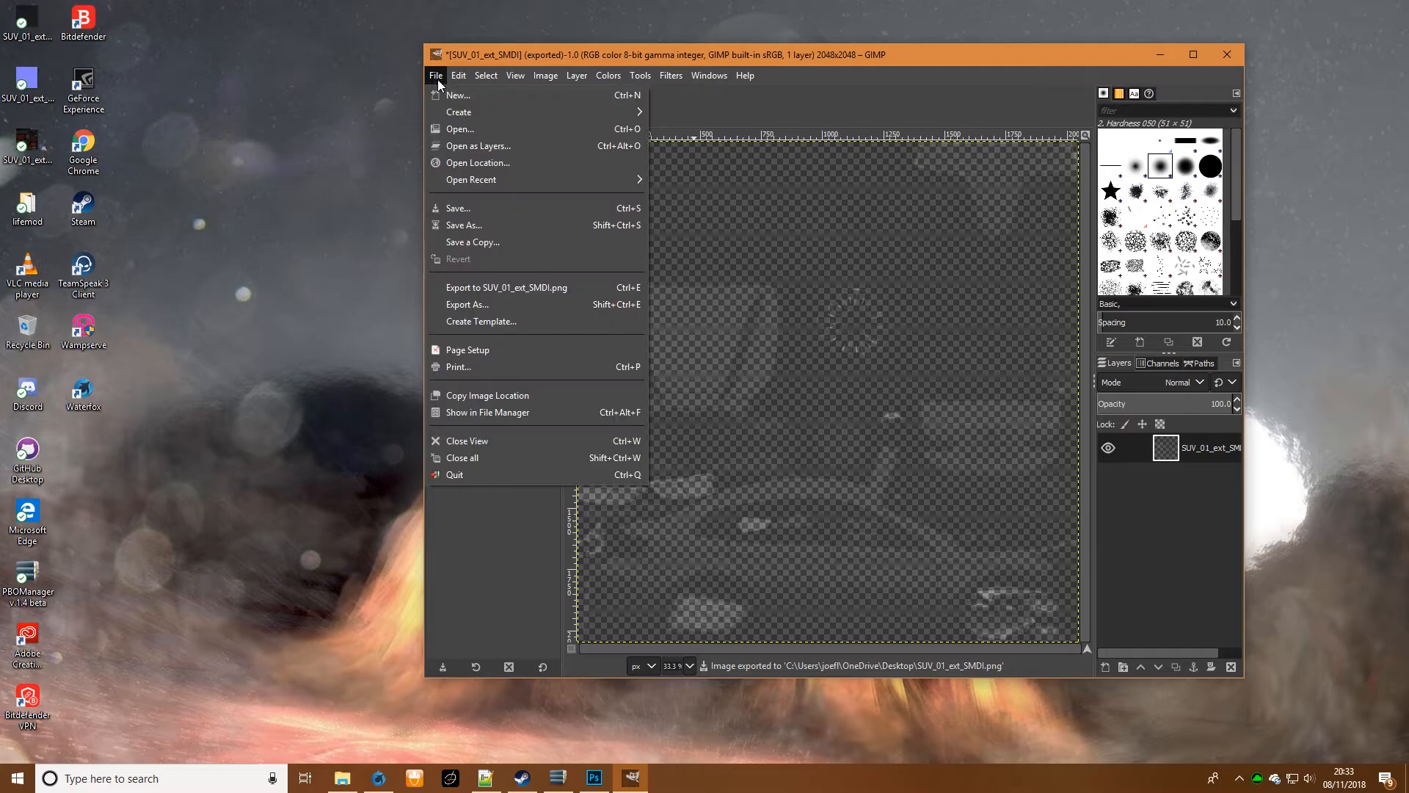
{"action": "left_click", "coordinate": [494, 443]}
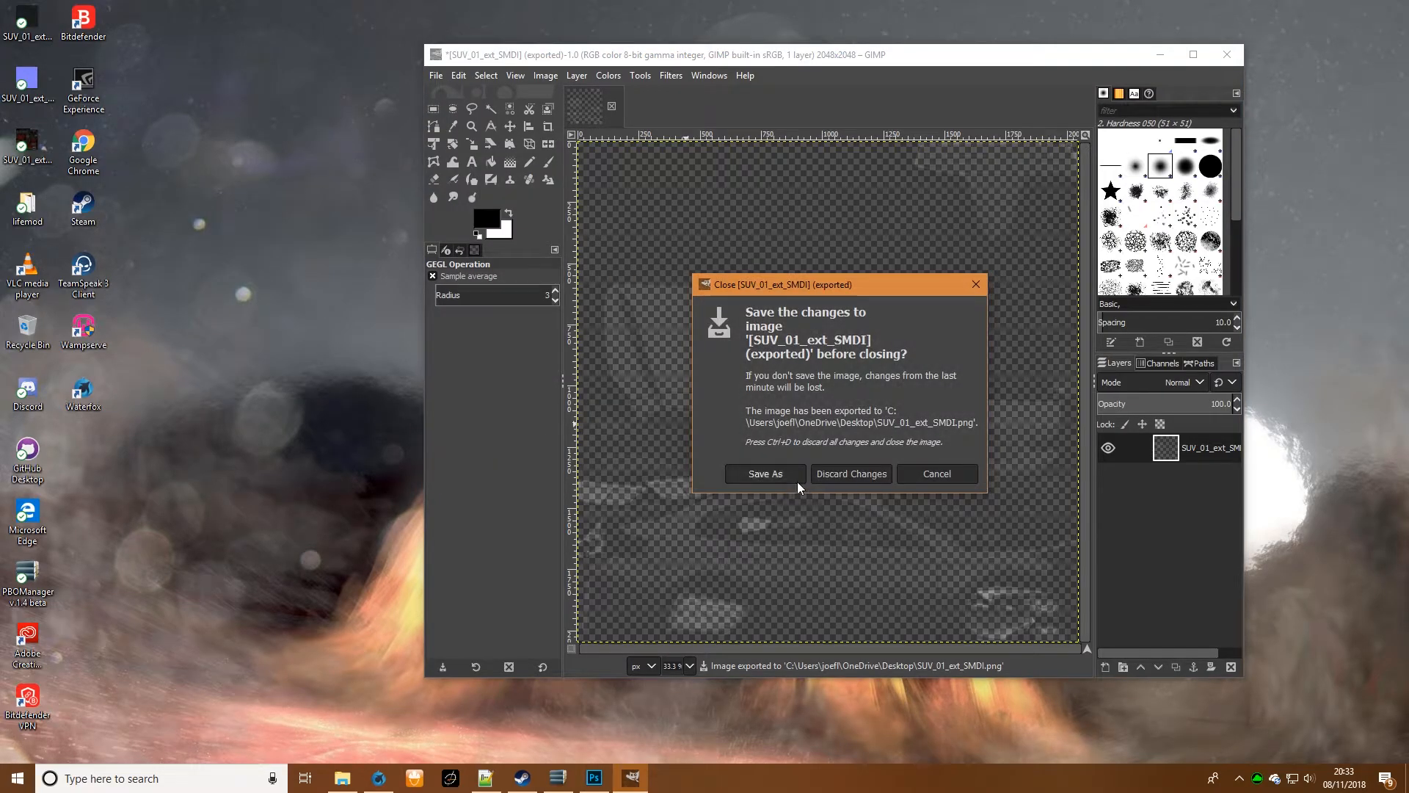
{"action": "left_click", "coordinate": [843, 476]}
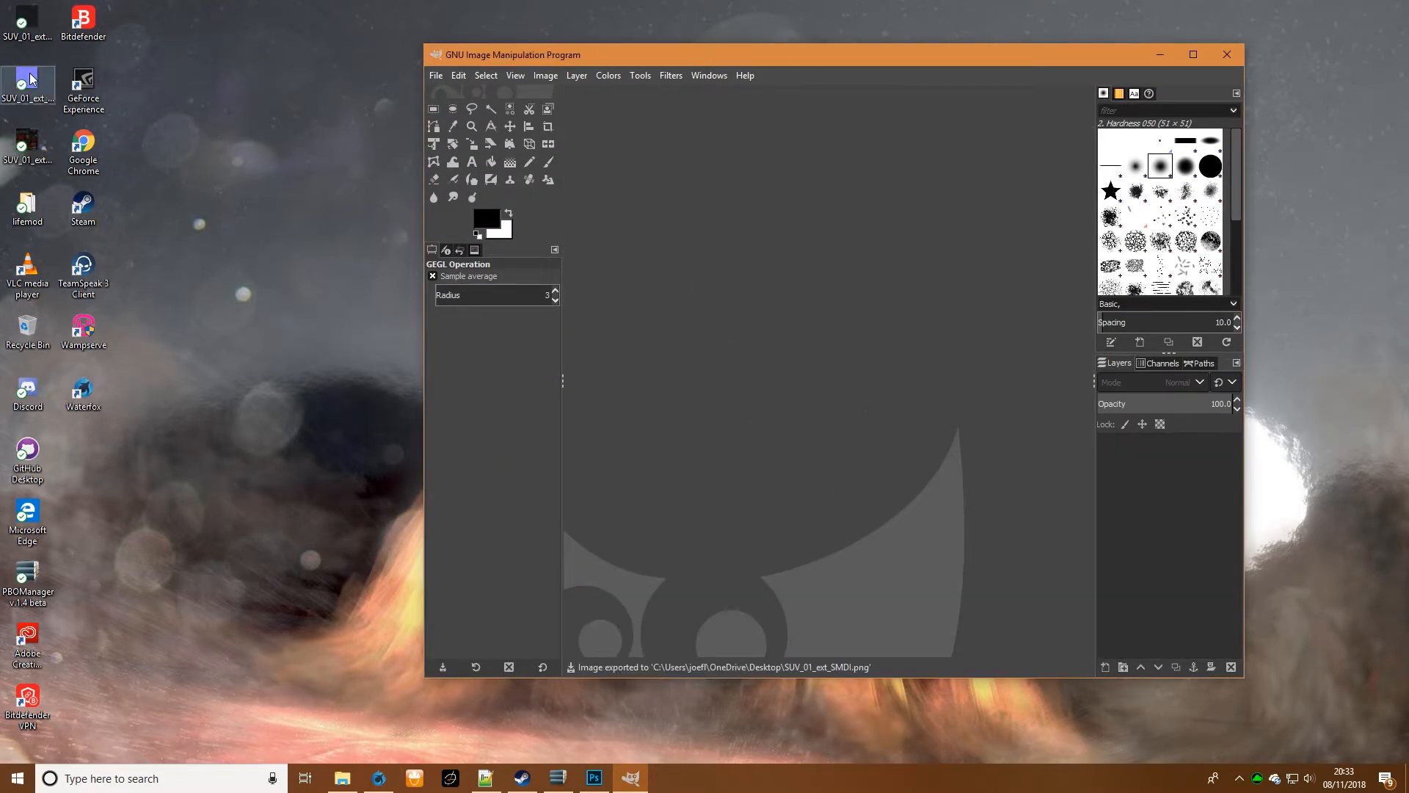
{"action": "left_click_drag", "start_coordinate": [31, 79], "coordinate": [768, 266]}
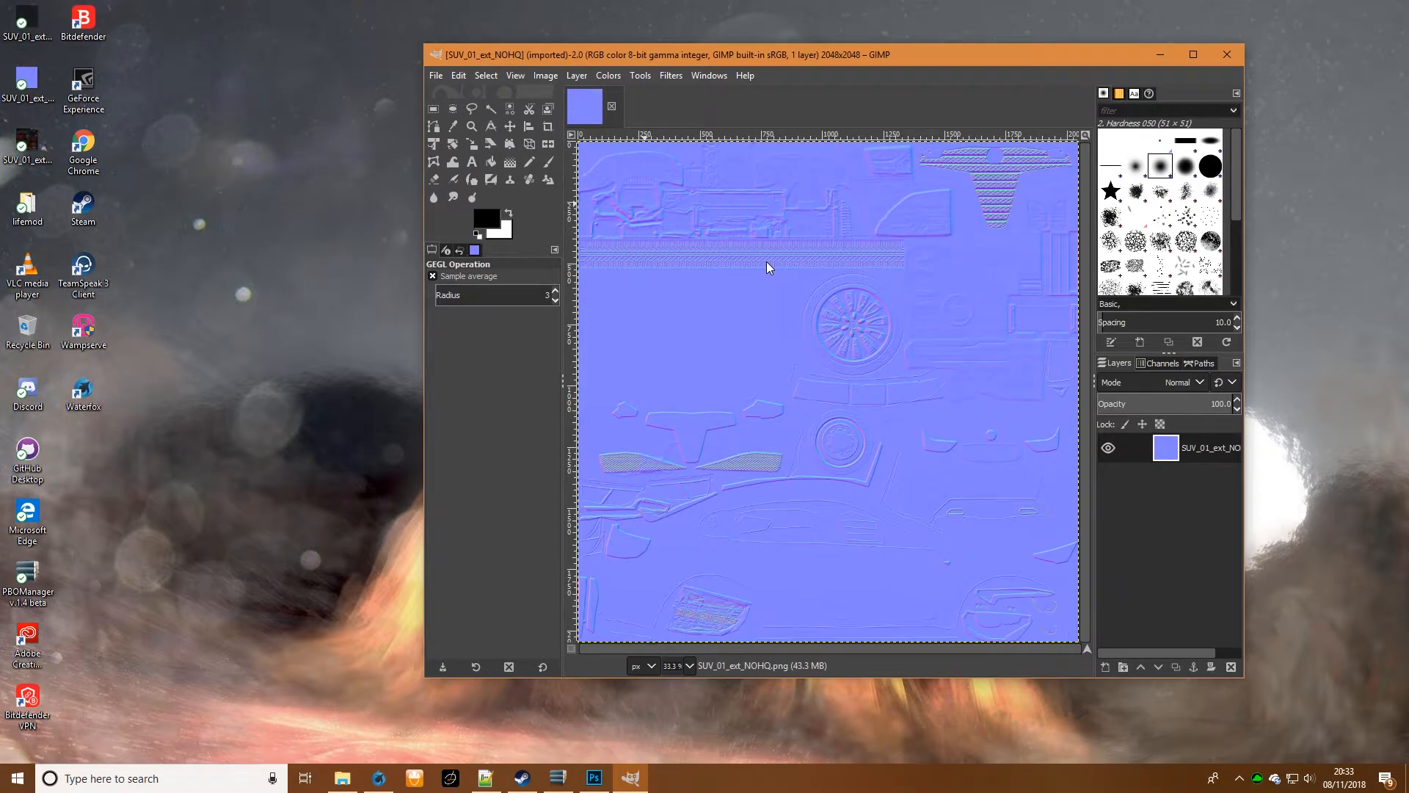
- Desaturate the NOHQ texture using Luminance mode and convert its white colour to alpha
{"action": "left_click", "coordinate": [601, 76]}
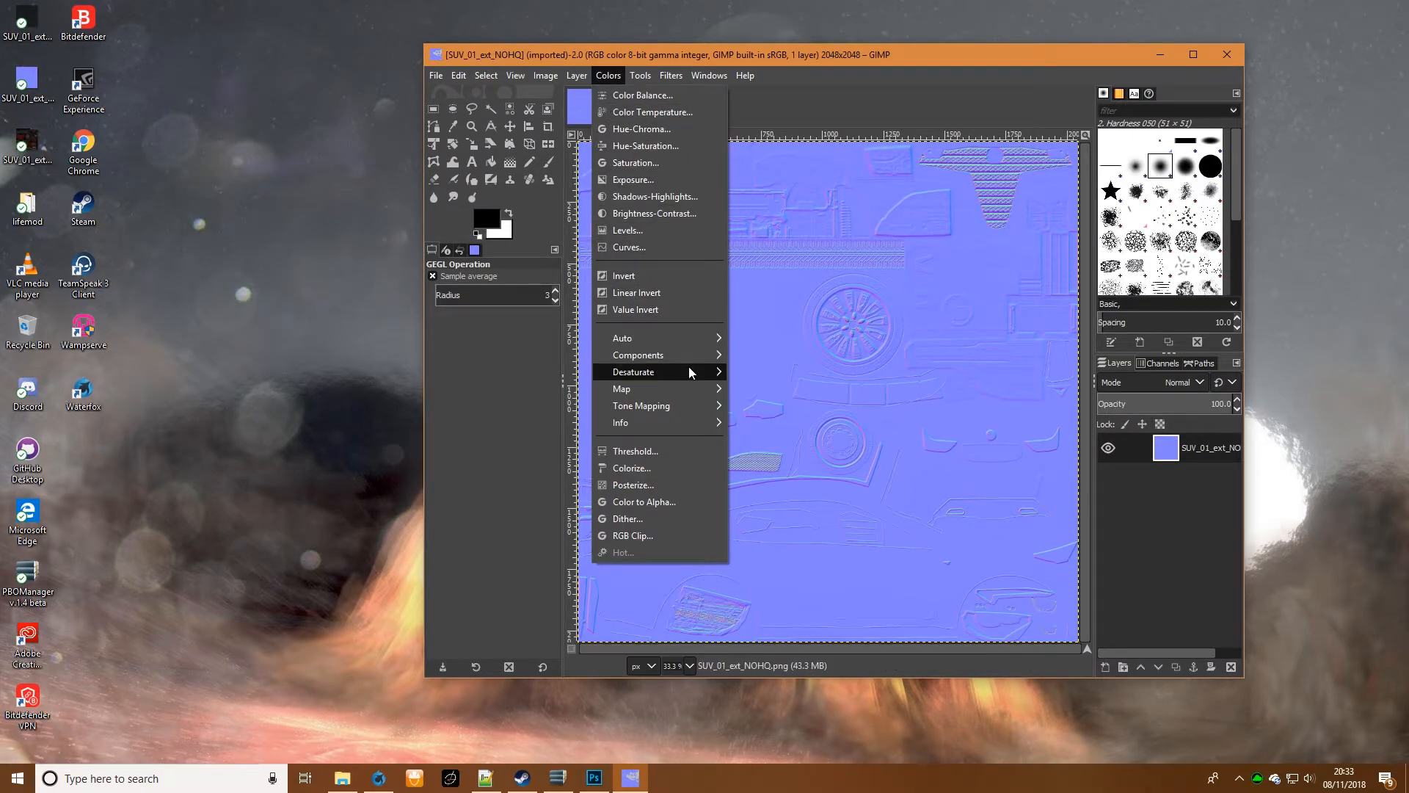
{"action": "mouse_move", "coordinate": [689, 371]}
{"action": "left_click", "coordinate": [799, 388]}
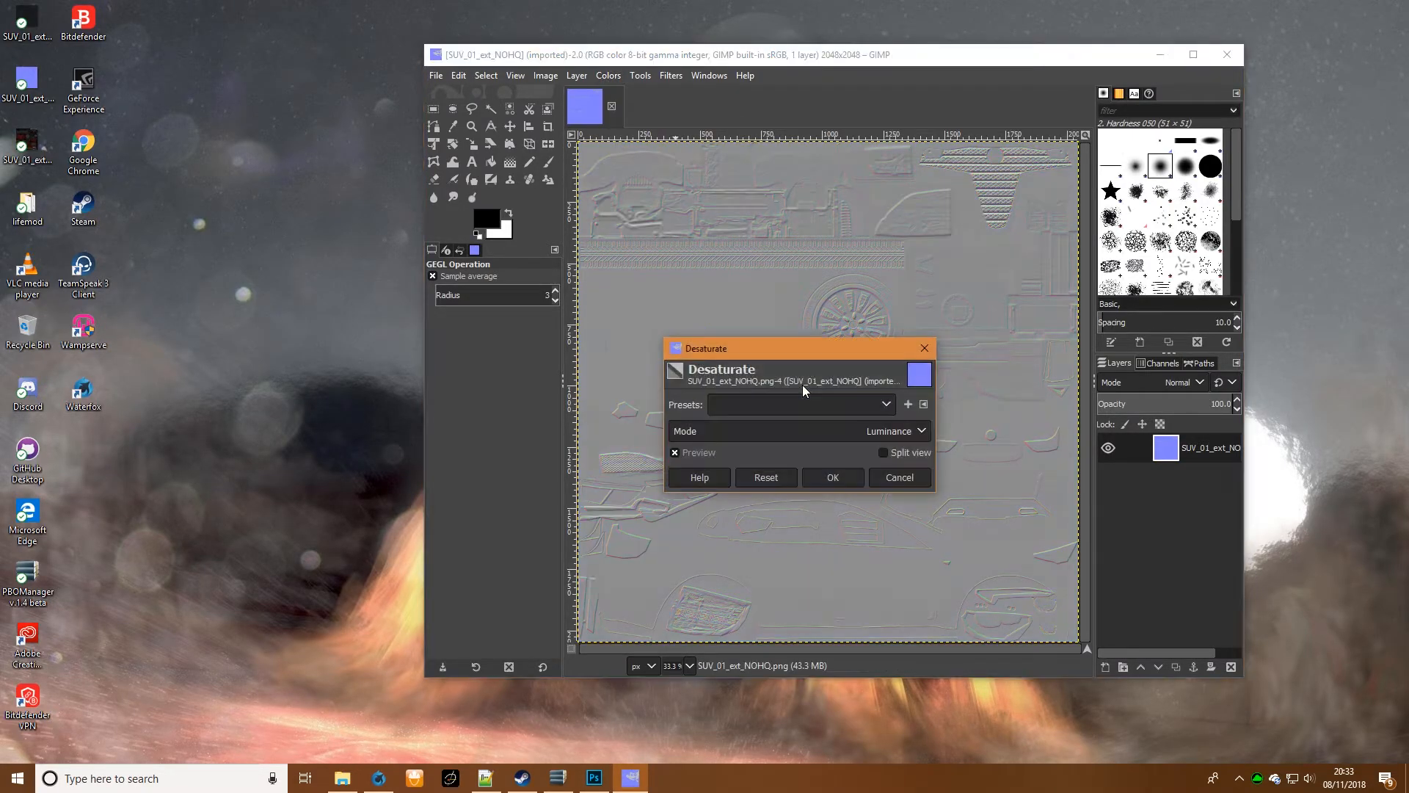
{"action": "left_click", "coordinate": [827, 474]}
{"action": "left_click", "coordinate": [598, 76]}
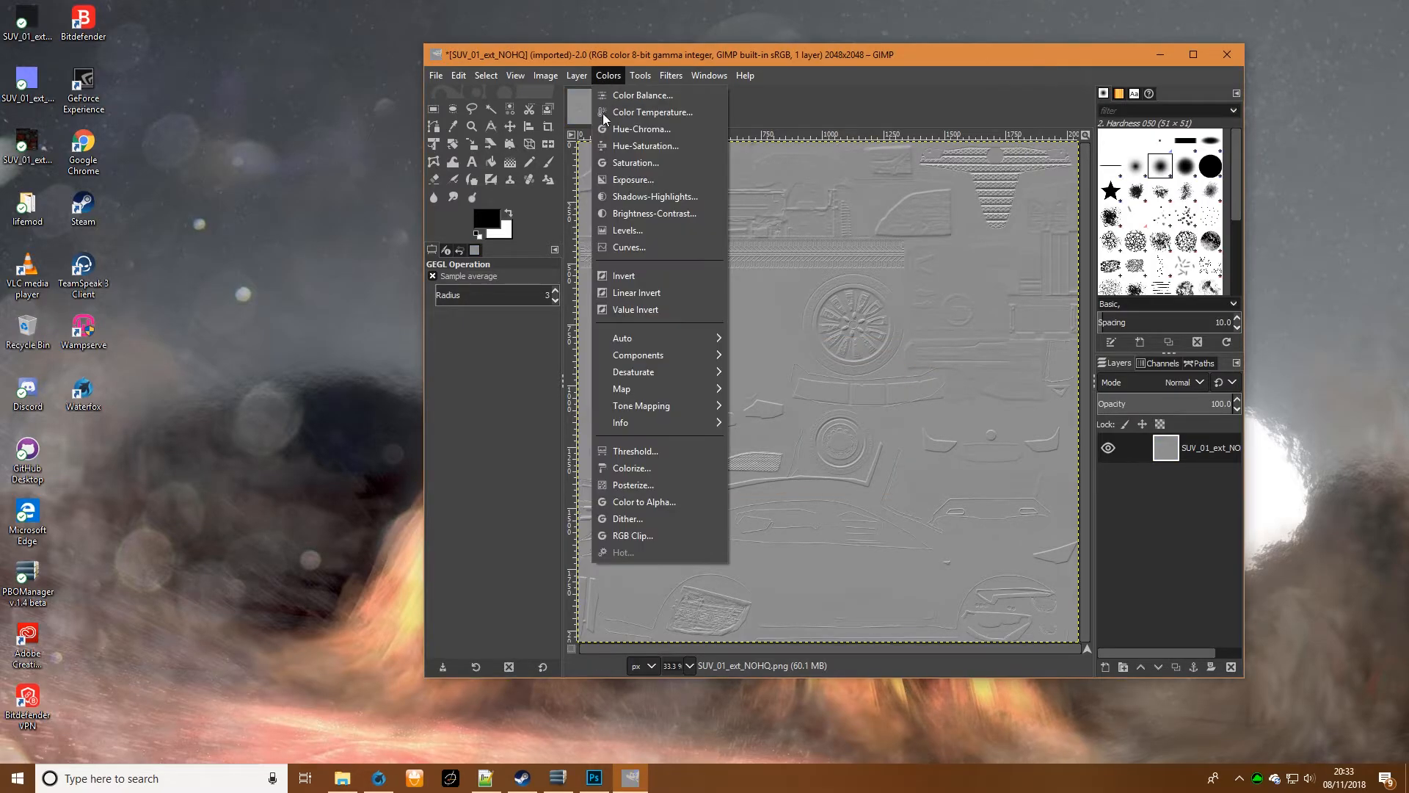
{"action": "left_click", "coordinate": [667, 513]}
{"action": "left_click", "coordinate": [833, 538]}
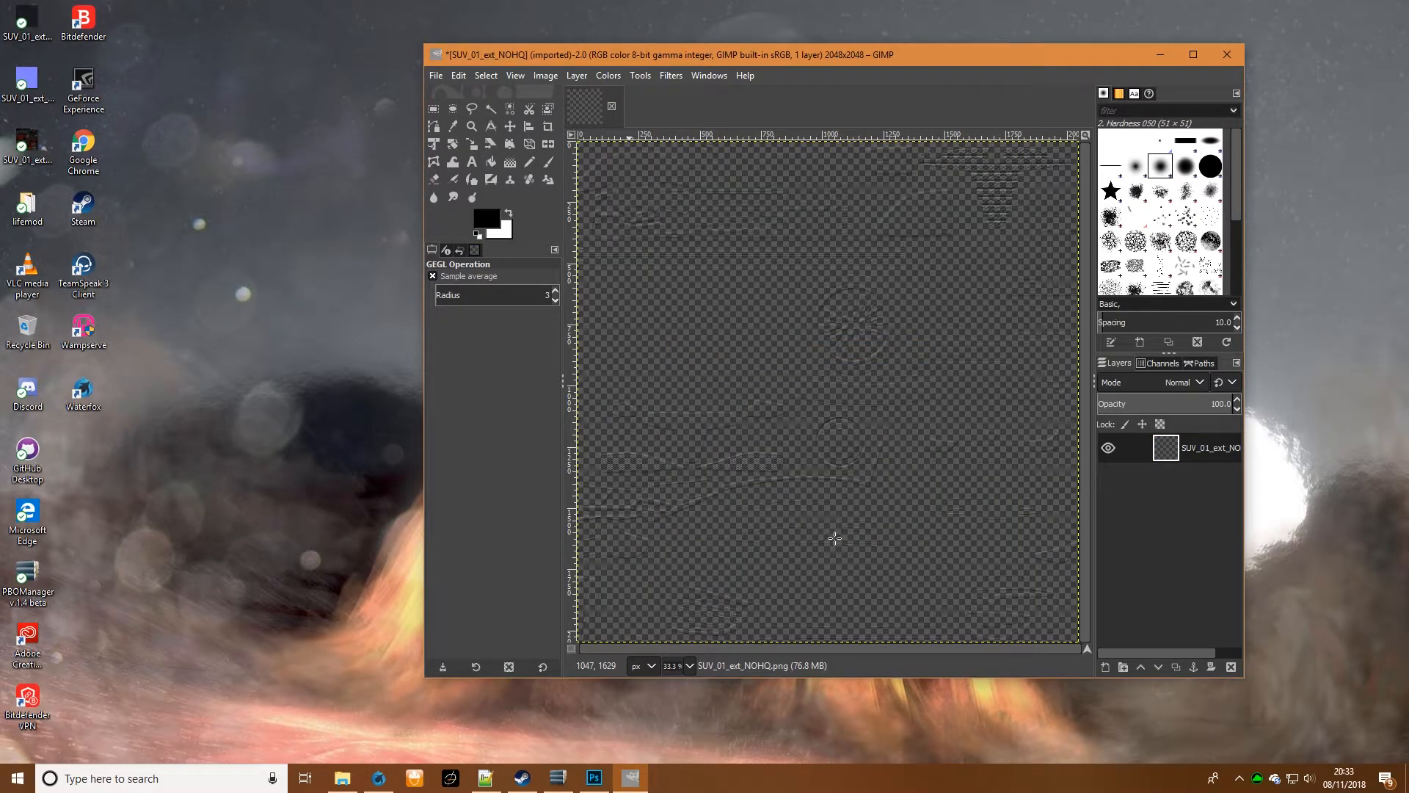
- Export the transparent NOHQ image as PNG, replacing SUV_01_ext_NOHQ.png on the desktop
{"action": "left_click", "coordinate": [436, 75]}
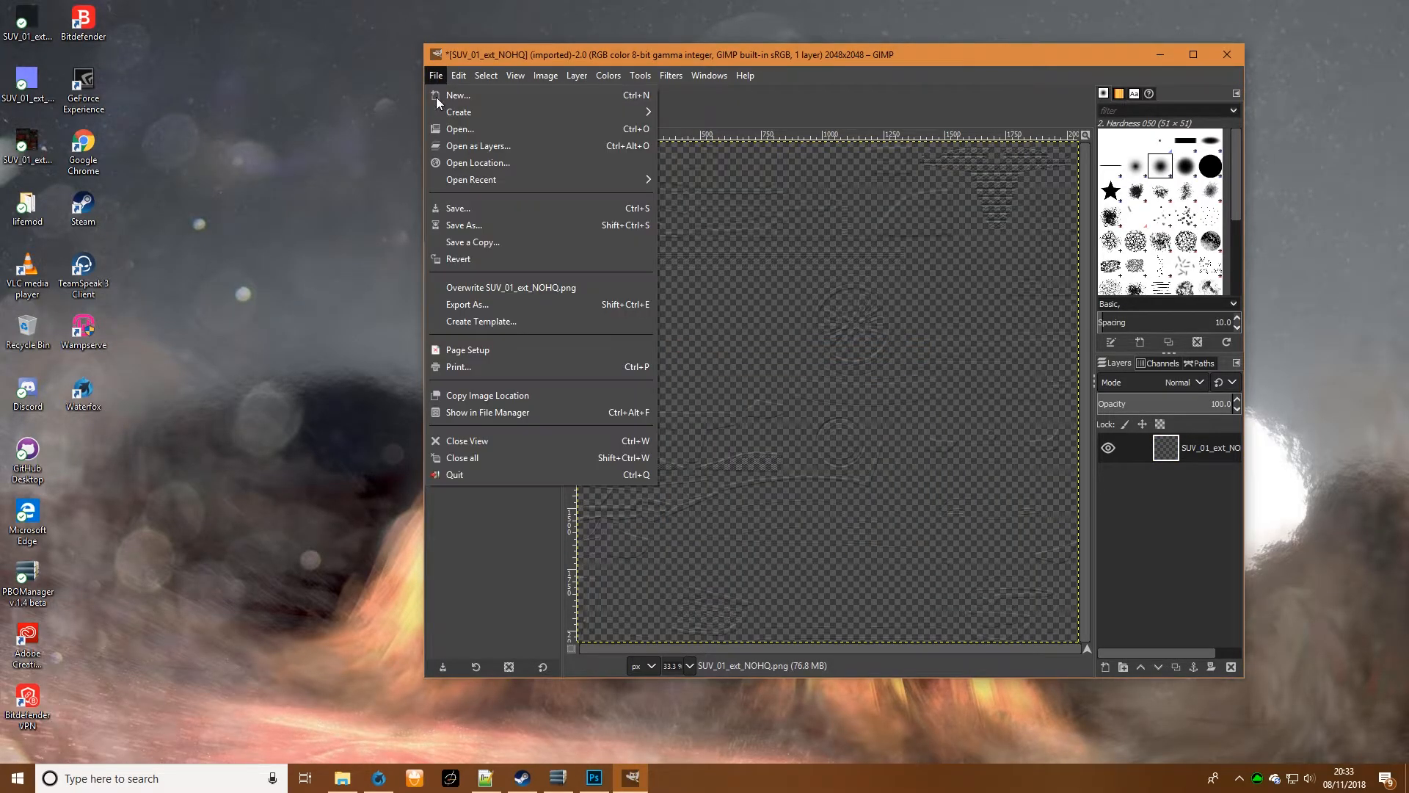
{"action": "left_click", "coordinate": [527, 302]}
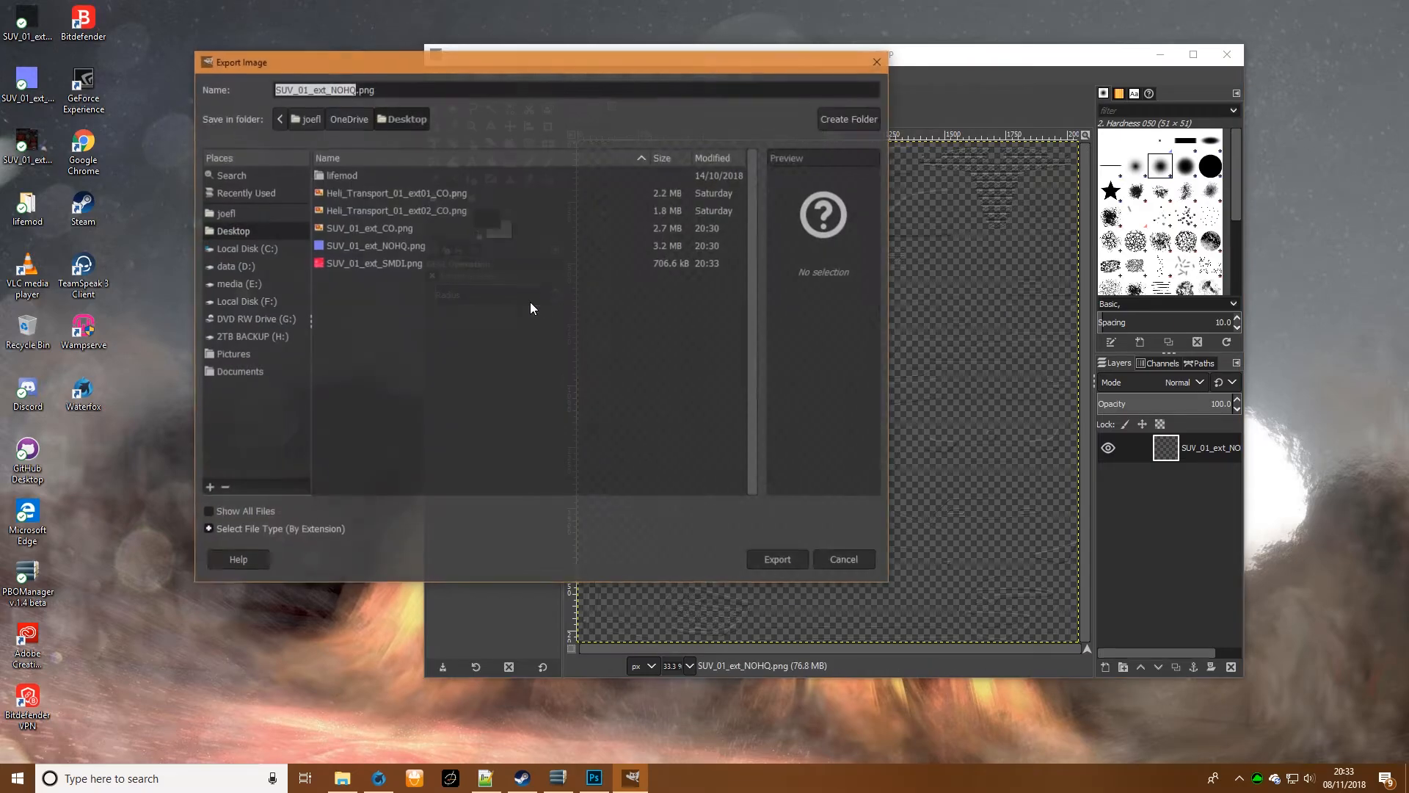
{"action": "left_click", "coordinate": [774, 559]}
{"action": "left_click", "coordinate": [585, 388]}
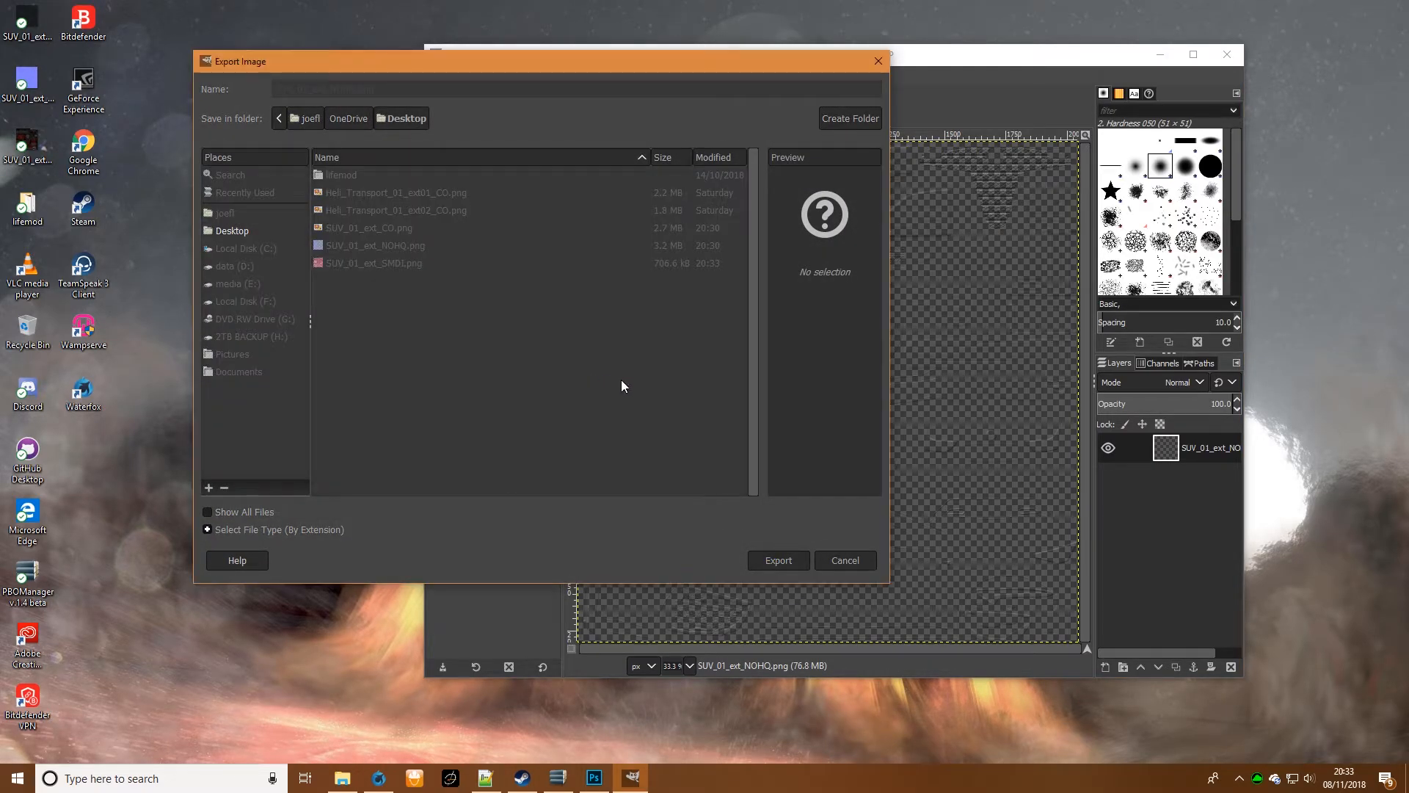
{"action": "left_click", "coordinate": [709, 539]}
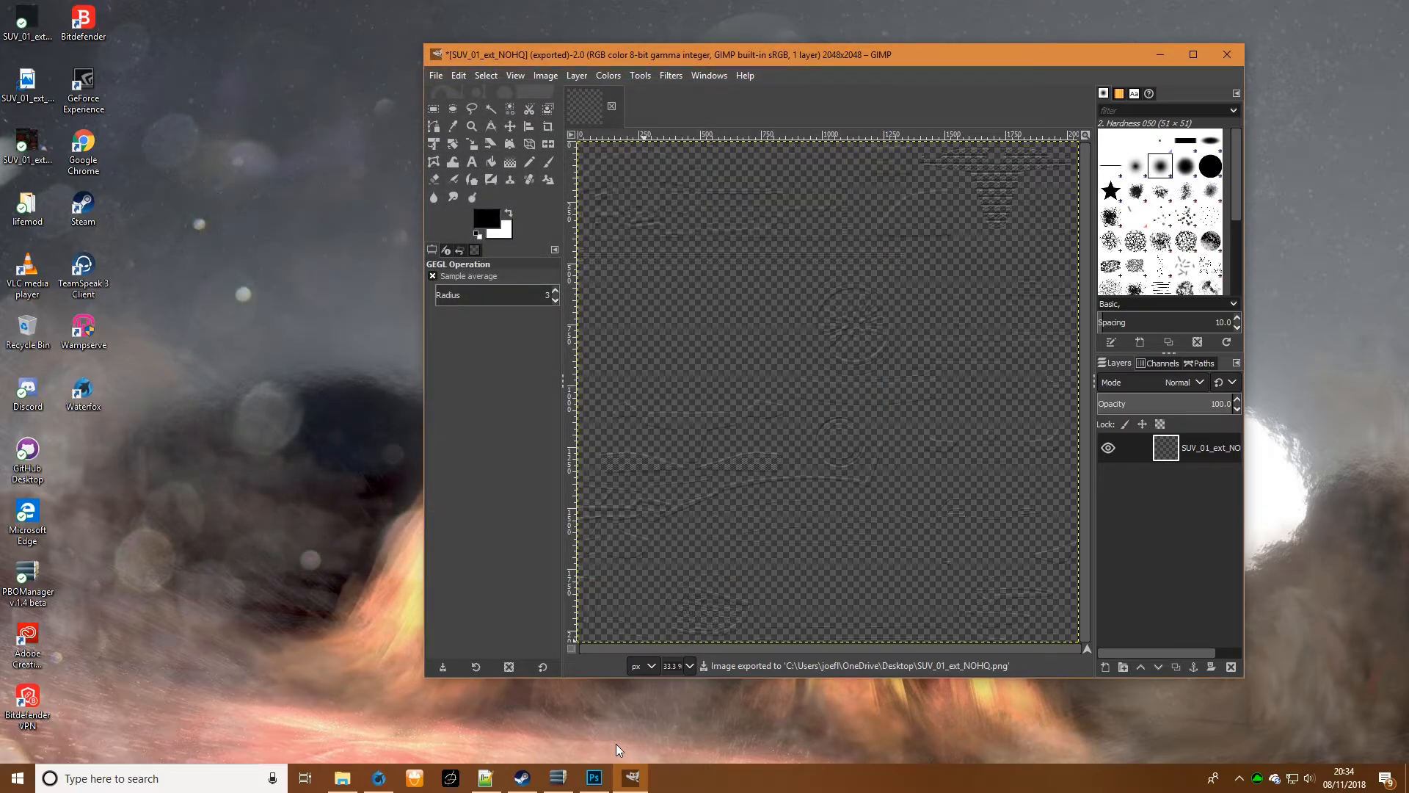
- Switch to Photoshop, shrink its window to reveal the desktop, and place SUV_01_ext_CO.png into the document
{"action": "left_click", "coordinate": [600, 782]}
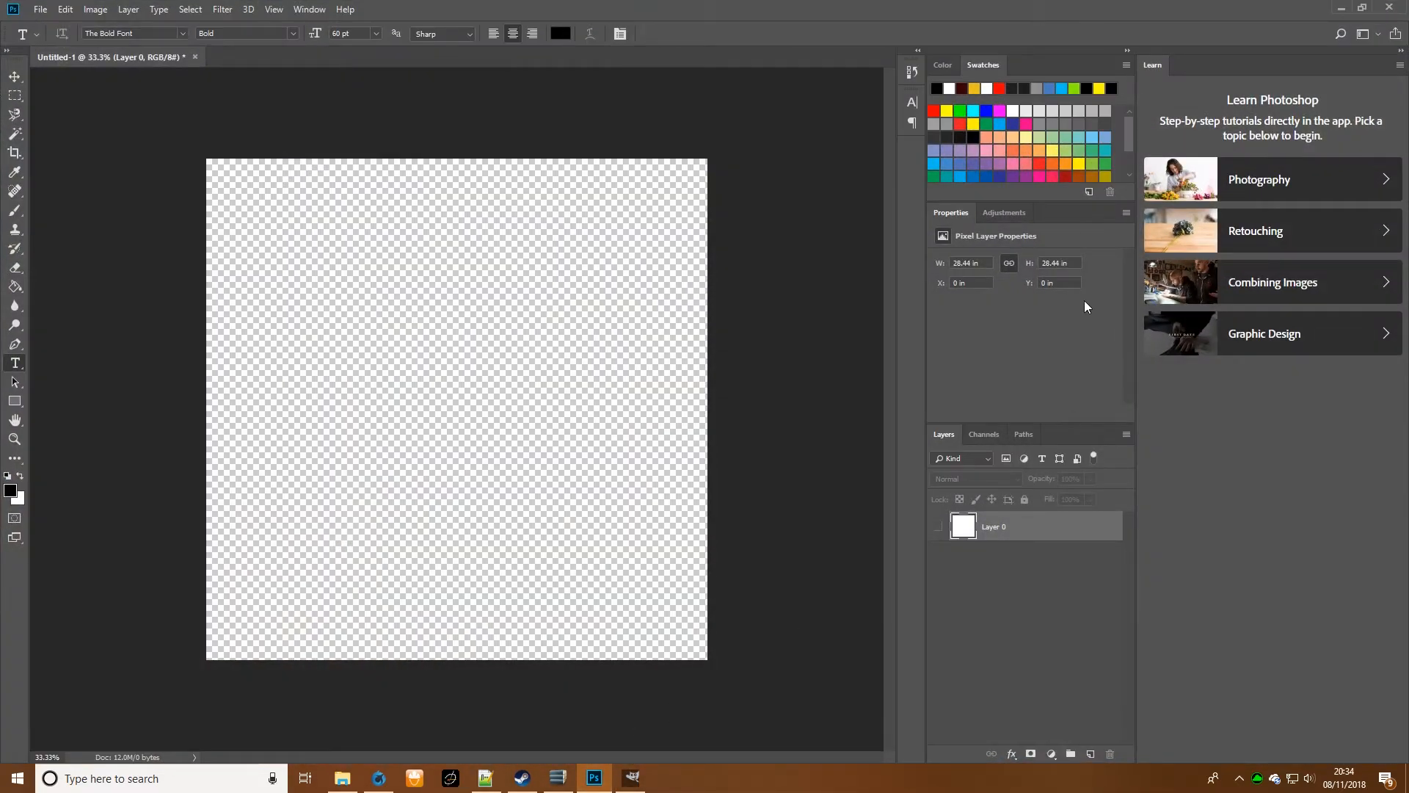
{"action": "left_click_drag", "start_coordinate": [1010, 6], "coordinate": [1084, 7]}
{"action": "left_click_drag", "start_coordinate": [27, 143], "coordinate": [477, 306]}
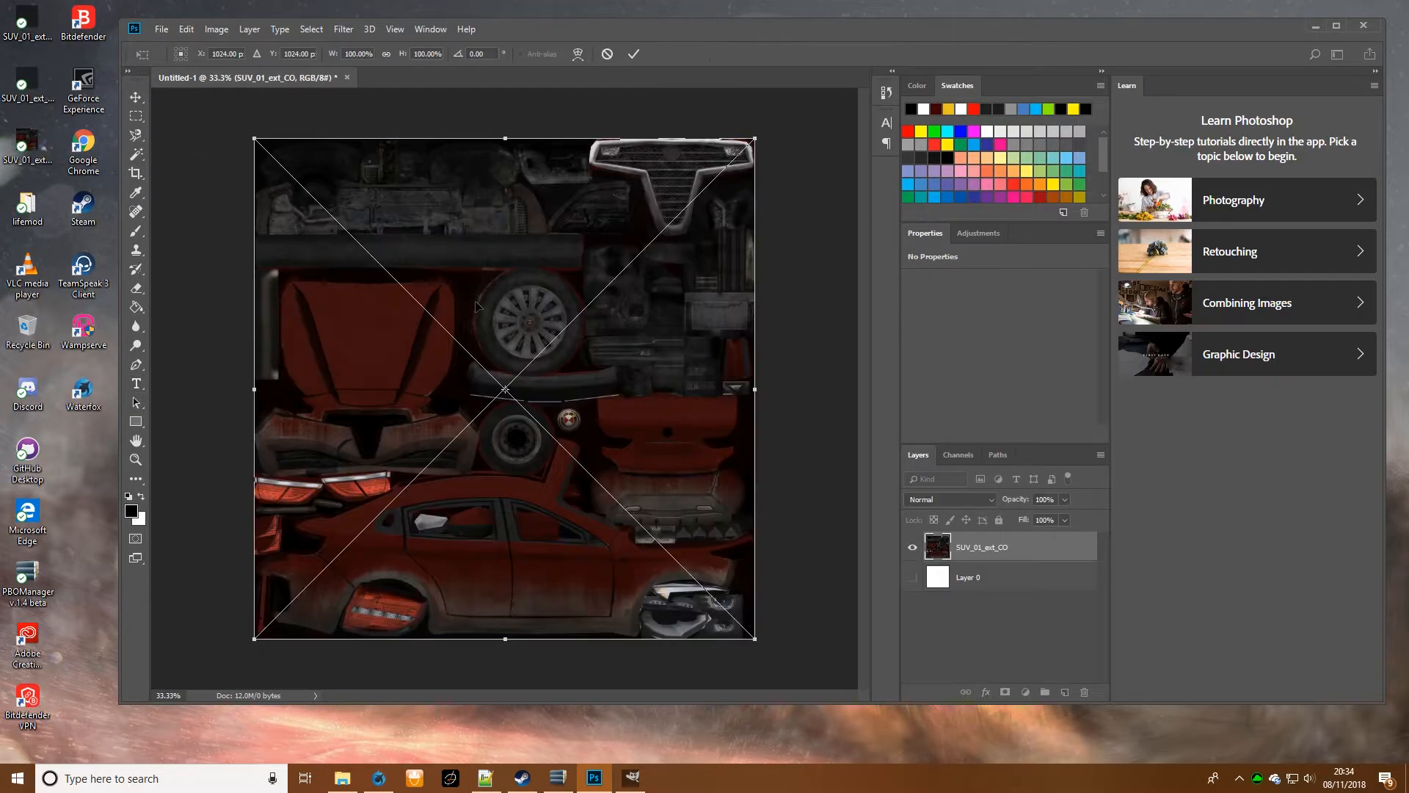
{"action": "left_click", "coordinate": [633, 53]}
- Place SUV_01_ext_NOHQ.png and then SUV_01_ext_SMDI.png above the CO layer, each scaled to fill the whole canvas
{"action": "left_click_drag", "start_coordinate": [27, 81], "coordinate": [480, 350]}
{"action": "left_click_drag", "start_coordinate": [536, 396], "coordinate": [343, 198]}
{"action": "left_click_drag", "start_coordinate": [375, 259], "coordinate": [755, 638]}
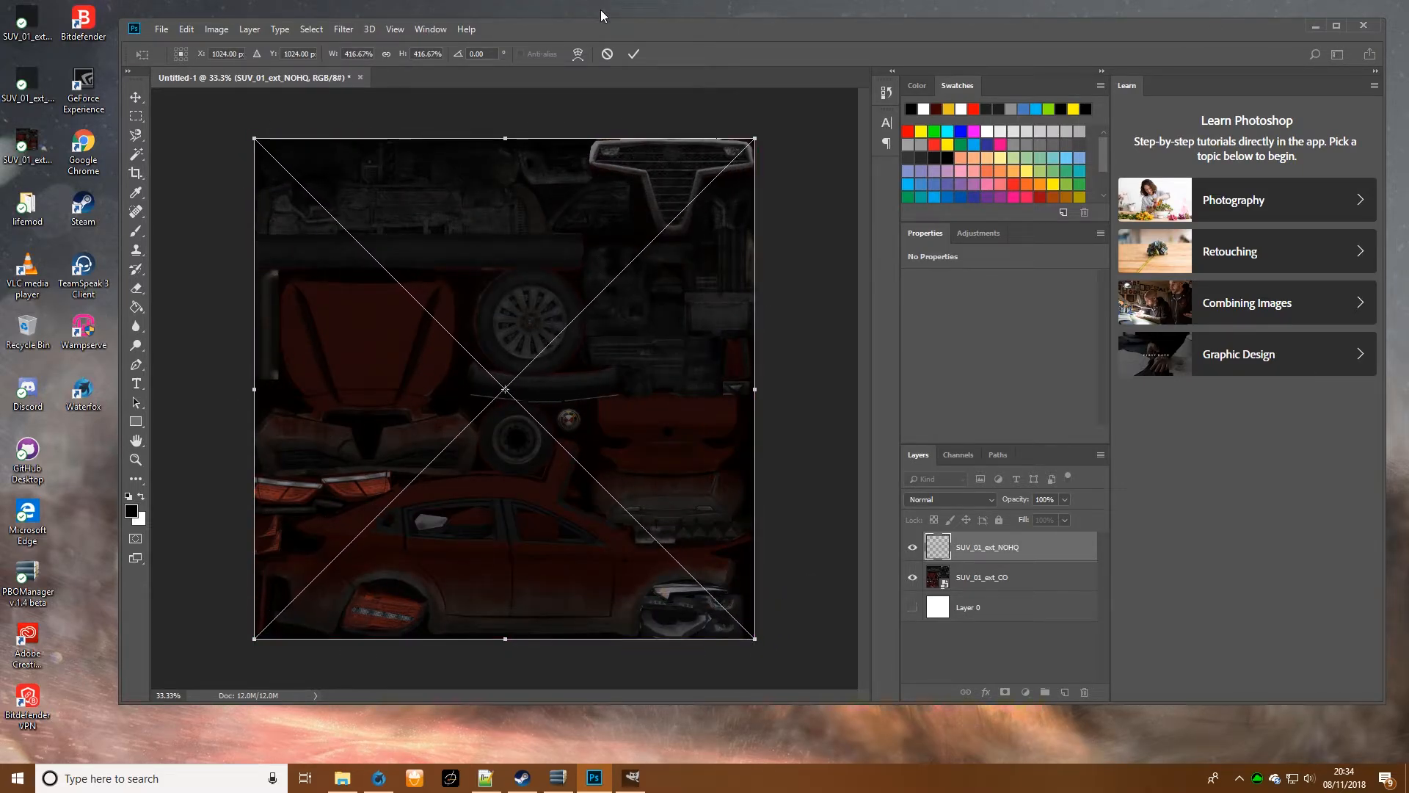
{"action": "left_click", "coordinate": [634, 54]}
{"action": "left_click_drag", "start_coordinate": [27, 22], "coordinate": [756, 640]}
{"action": "left_click", "coordinate": [634, 54]}
- Show the white Layer 0, toggle the CO layer to compare the textures, and hide the NOHQ and SMDI layers
{"action": "left_click", "coordinate": [913, 613]}
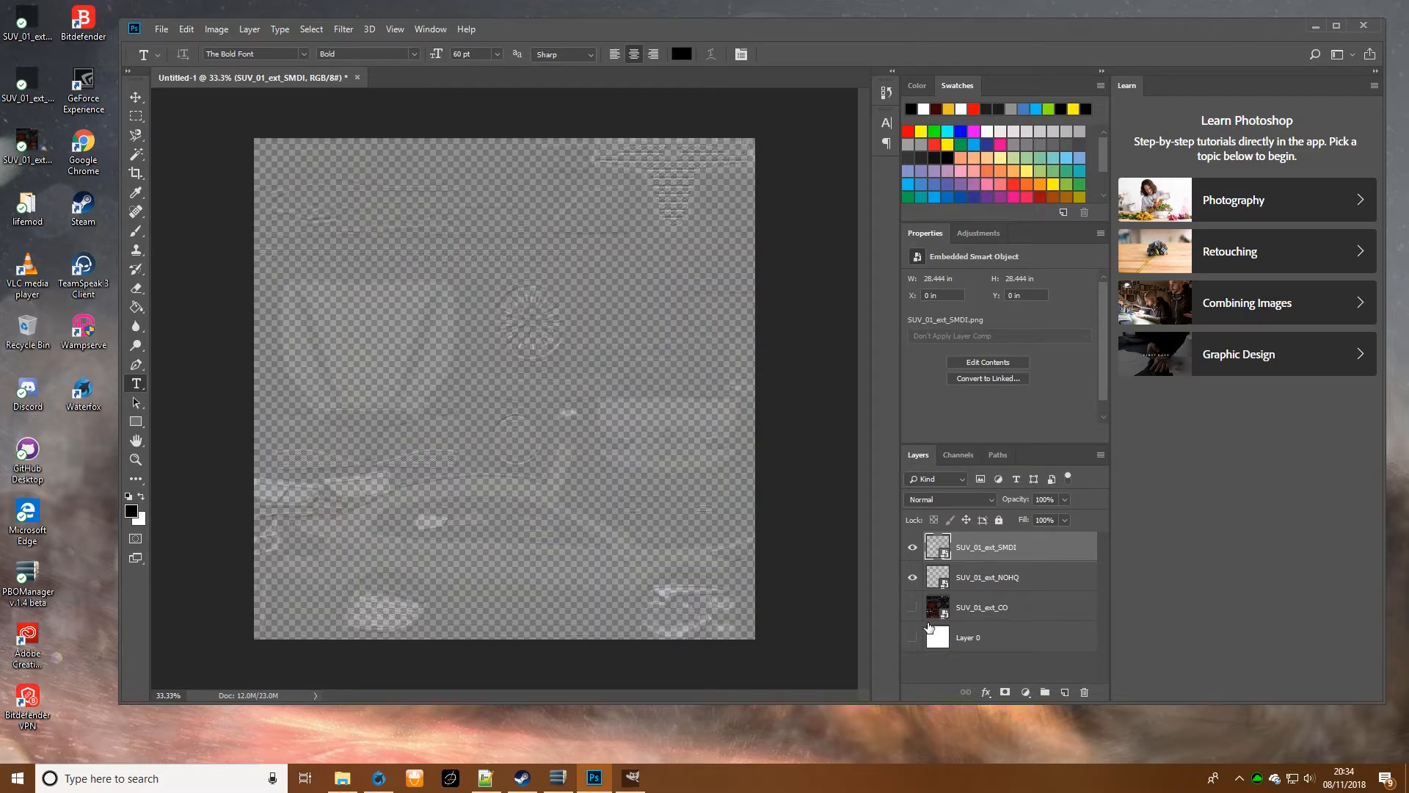
{"action": "left_click", "coordinate": [912, 638]}
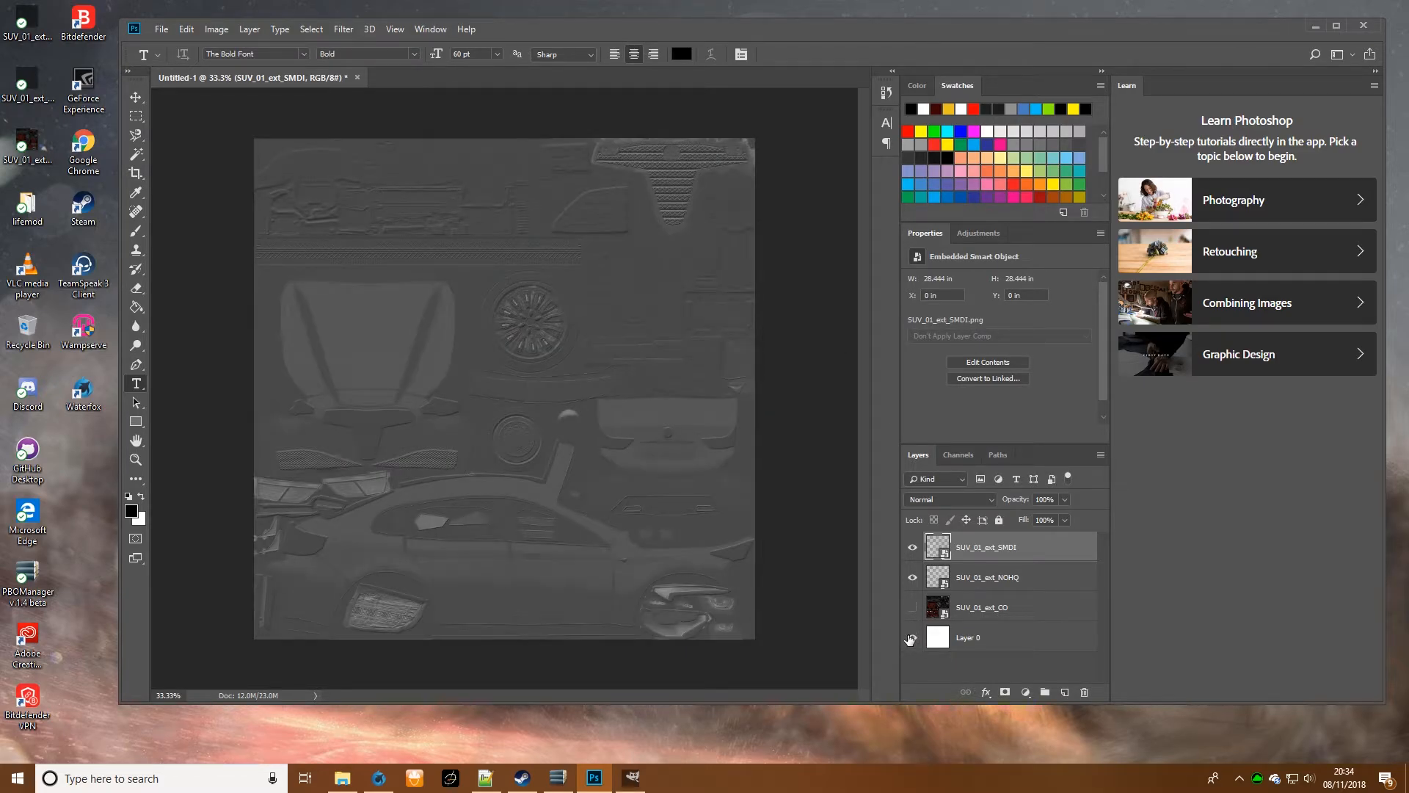
{"action": "left_click", "coordinate": [909, 609]}
{"action": "left_click", "coordinate": [911, 611]}
{"action": "left_click", "coordinate": [912, 612]}
{"action": "left_click", "coordinate": [913, 613]}
{"action": "left_click", "coordinate": [914, 585]}
{"action": "left_click", "coordinate": [915, 553]}
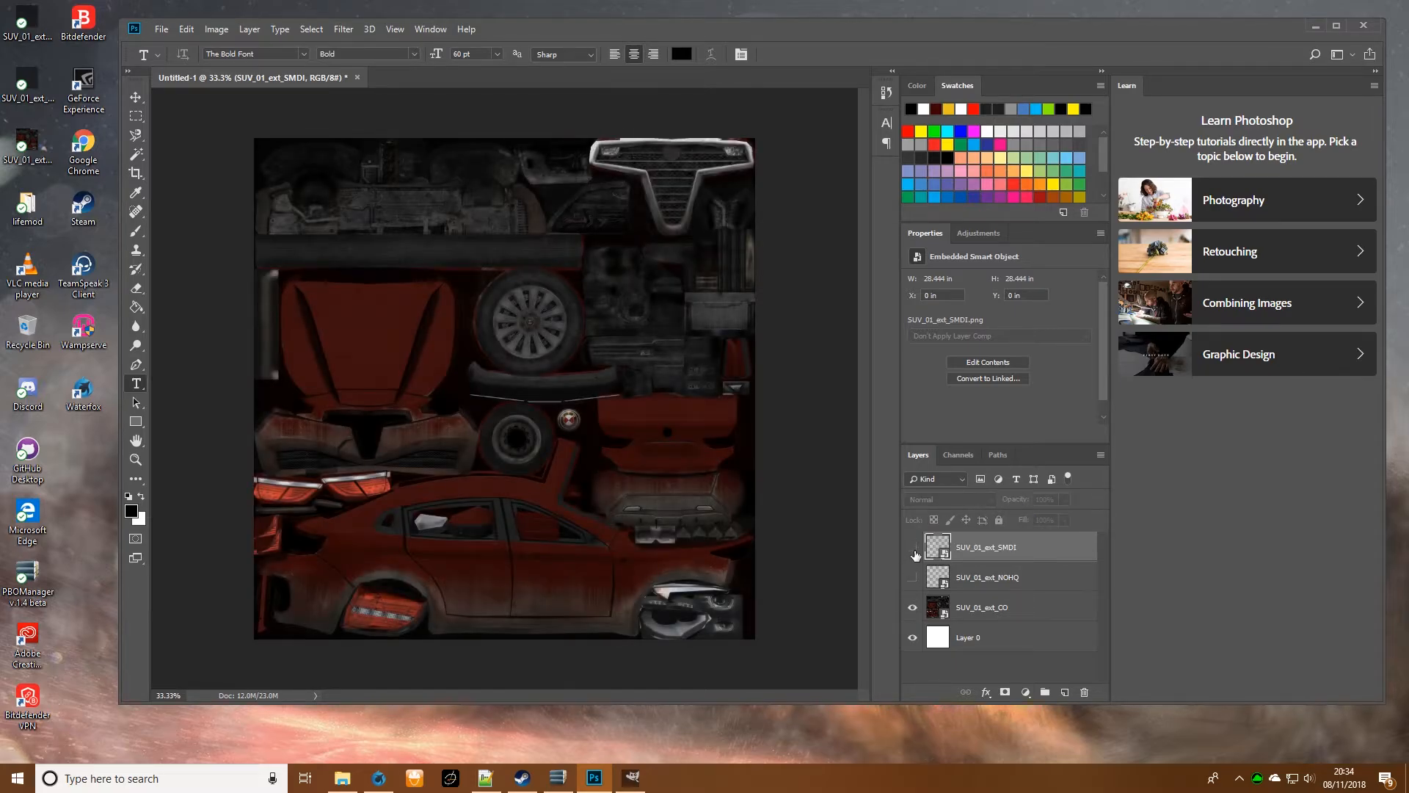
- Toggle the SMDI and NOHQ layers on and off to compare their effect over the CO texture
{"action": "left_click", "coordinate": [914, 549]}
{"action": "left_click", "coordinate": [913, 577]}
{"action": "left_click", "coordinate": [912, 546]}
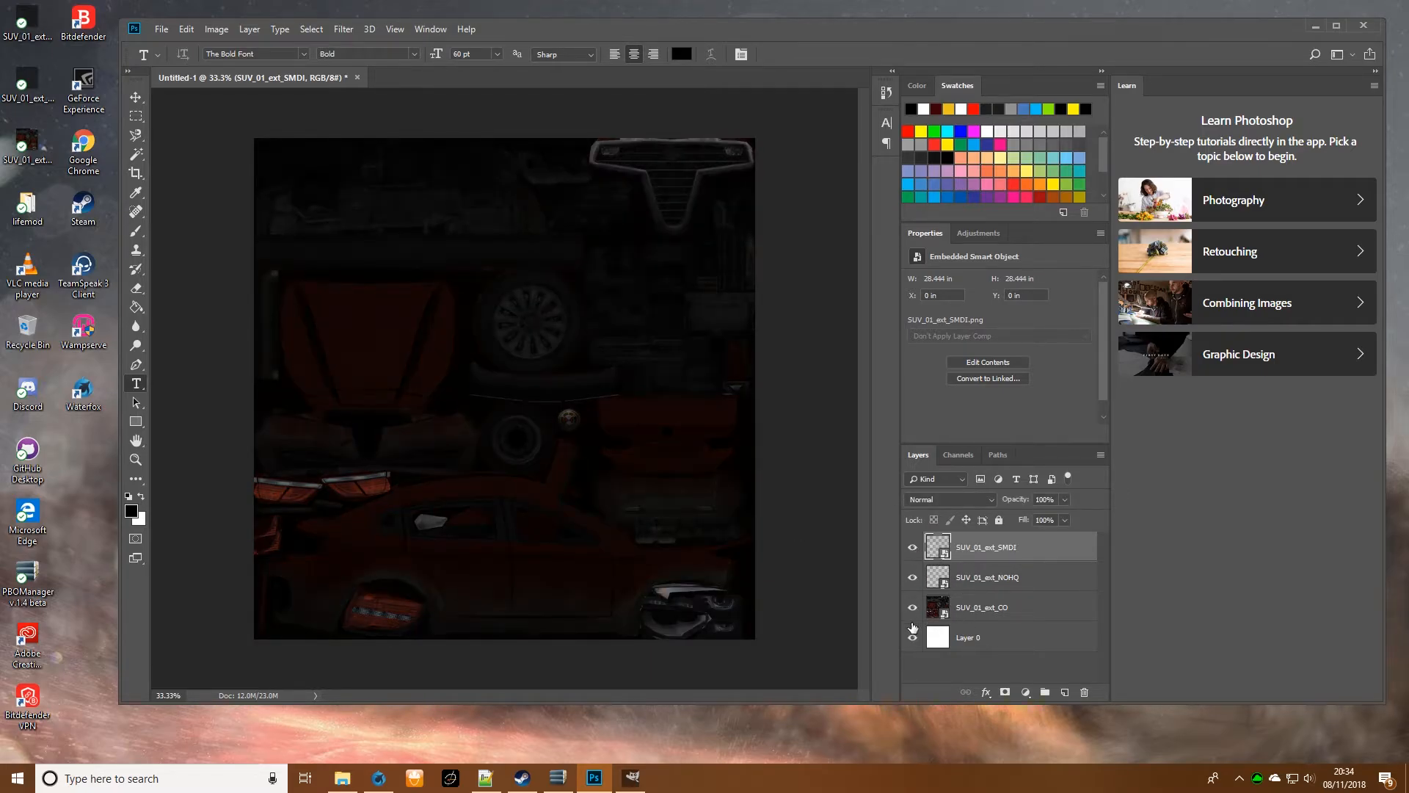
{"action": "left_click", "coordinate": [912, 577]}
{"action": "left_click", "coordinate": [911, 548]}
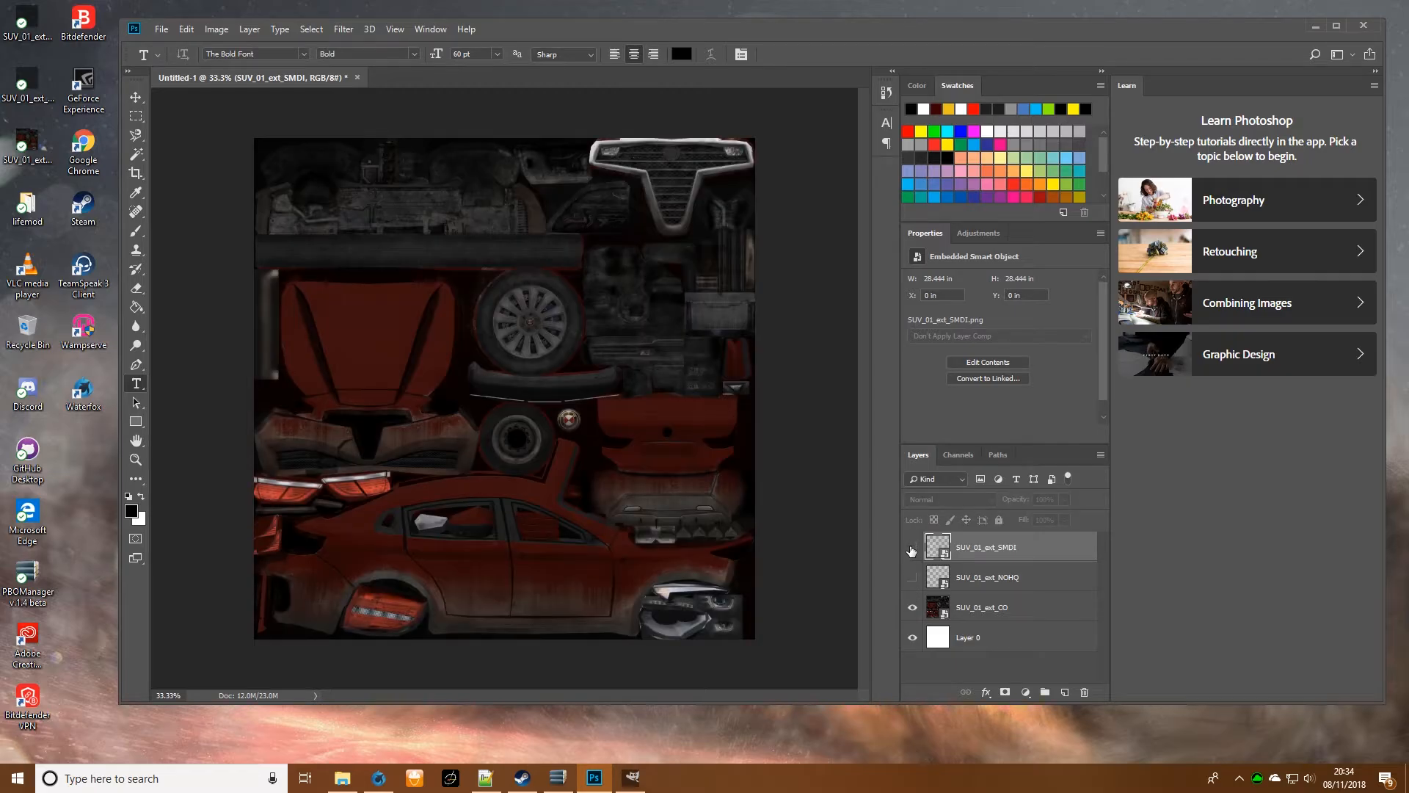
- Try adding the text "TAXI" to the car door, enlarge it, and delete the text layer
{"action": "left_click", "coordinate": [557, 578]}
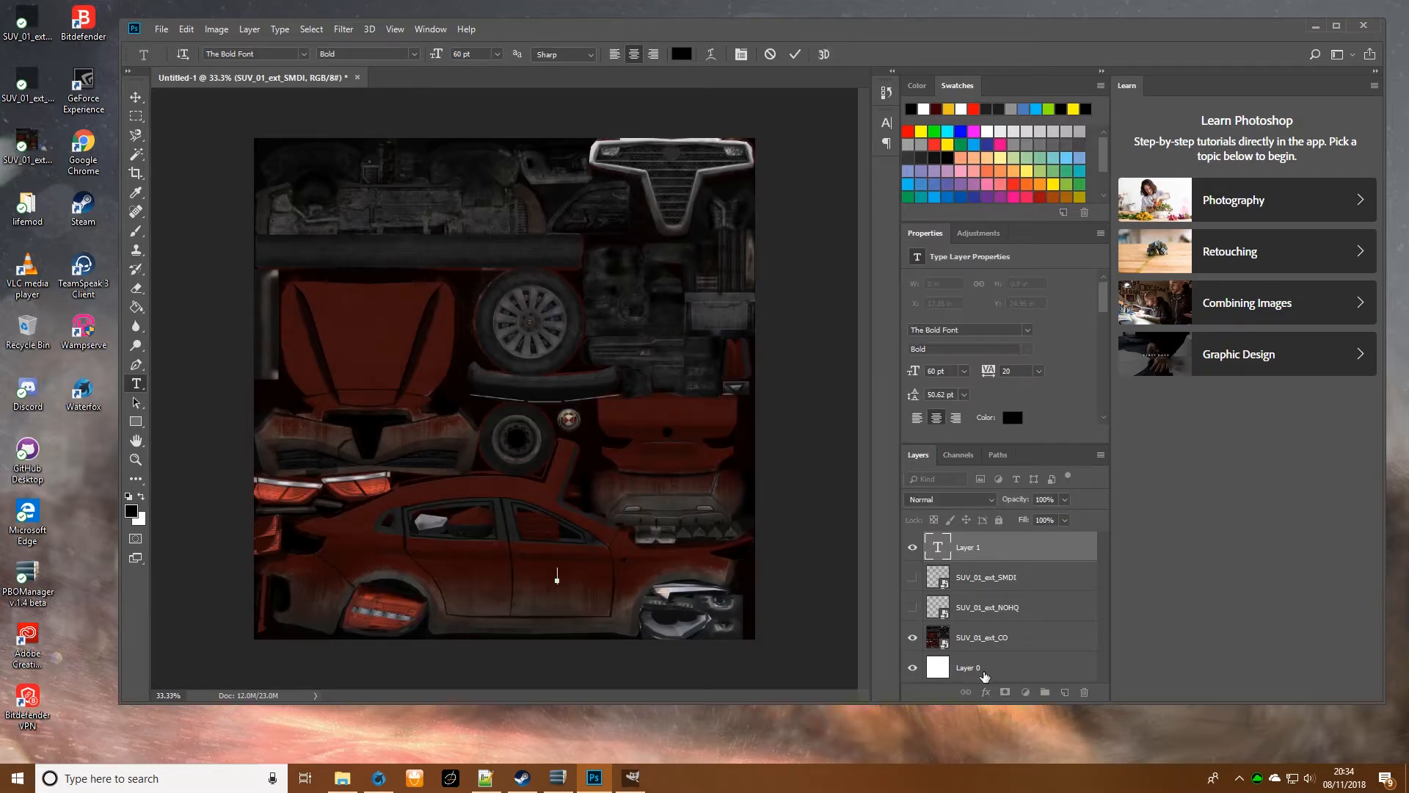
{"action": "type", "text": "TAXI"}
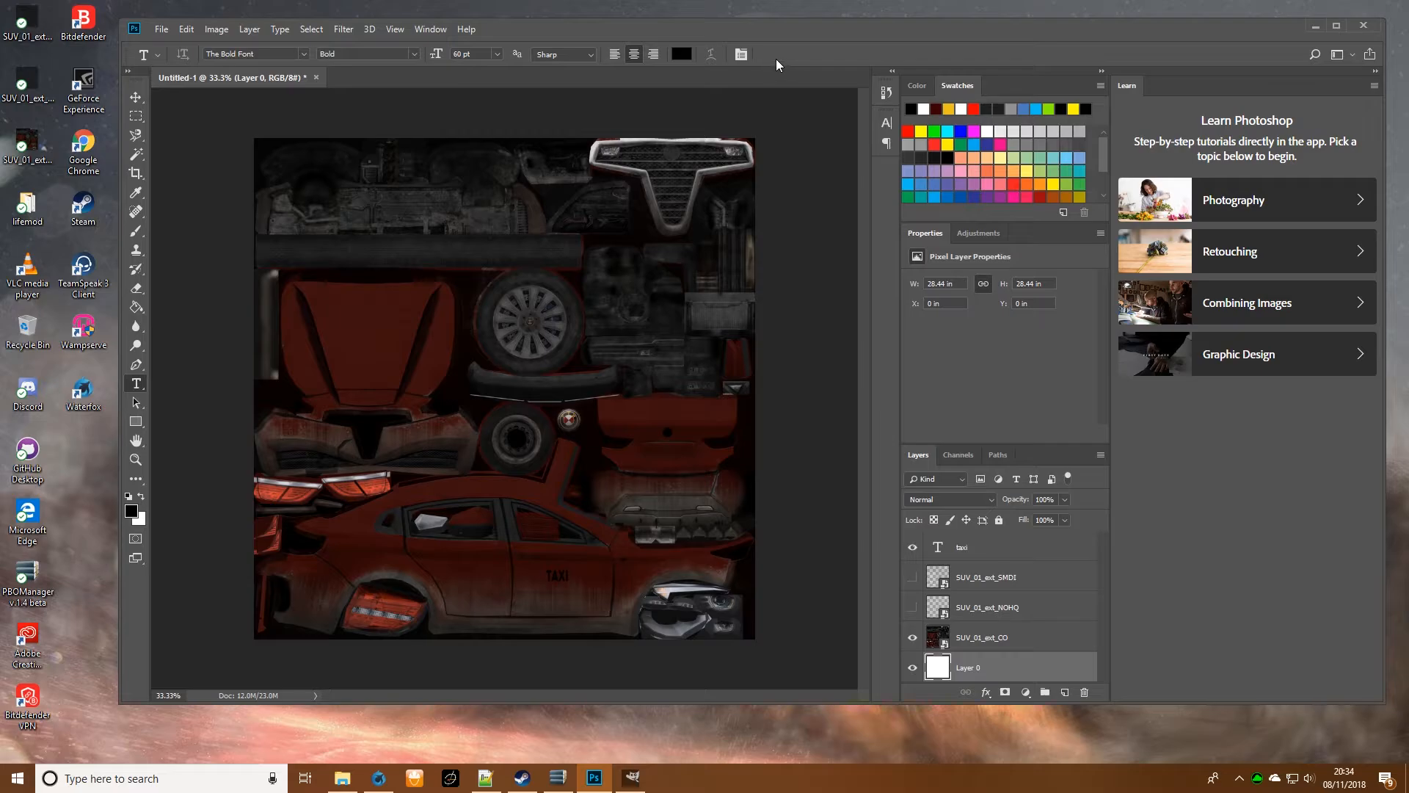
{"action": "key", "text": "ctrl+t"}
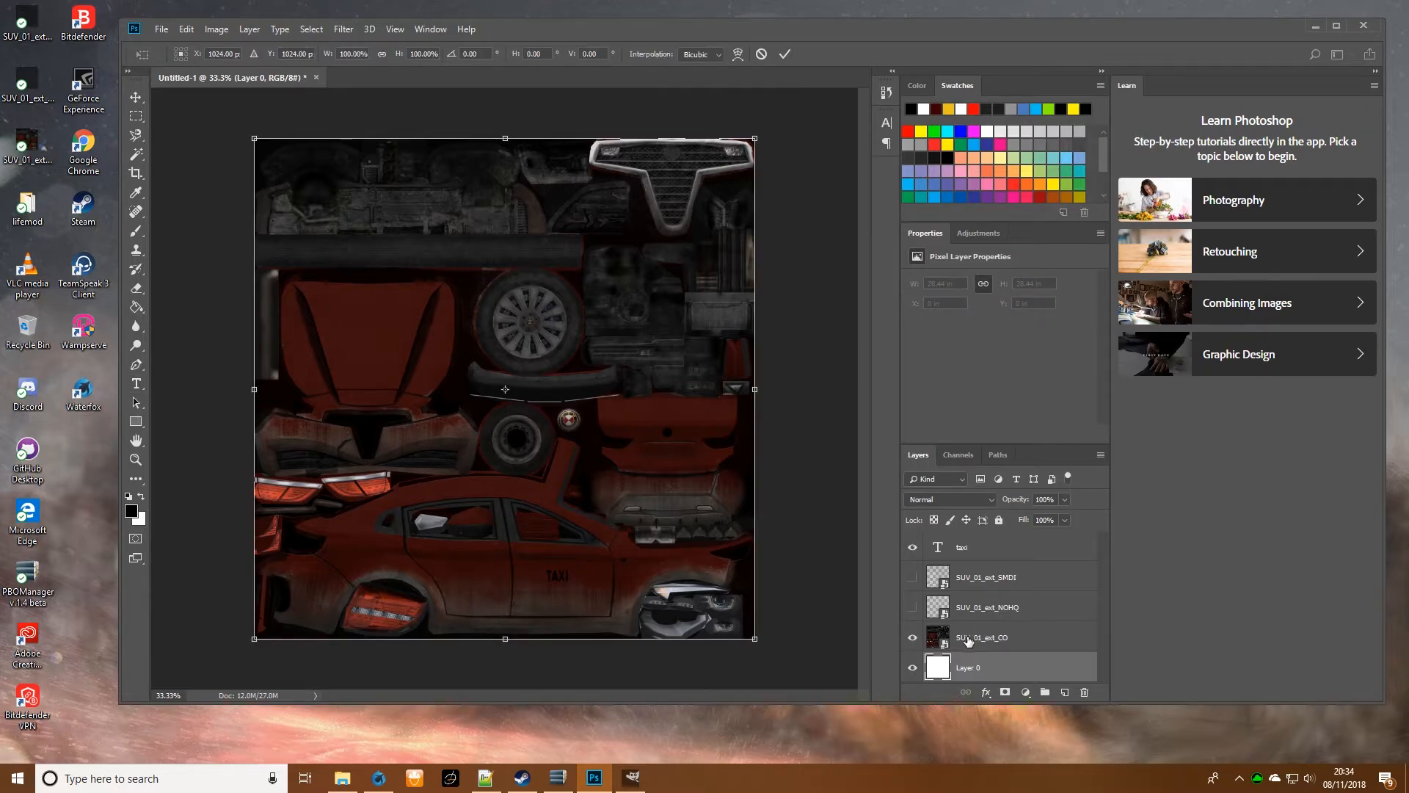
{"action": "left_click", "coordinate": [784, 54]}
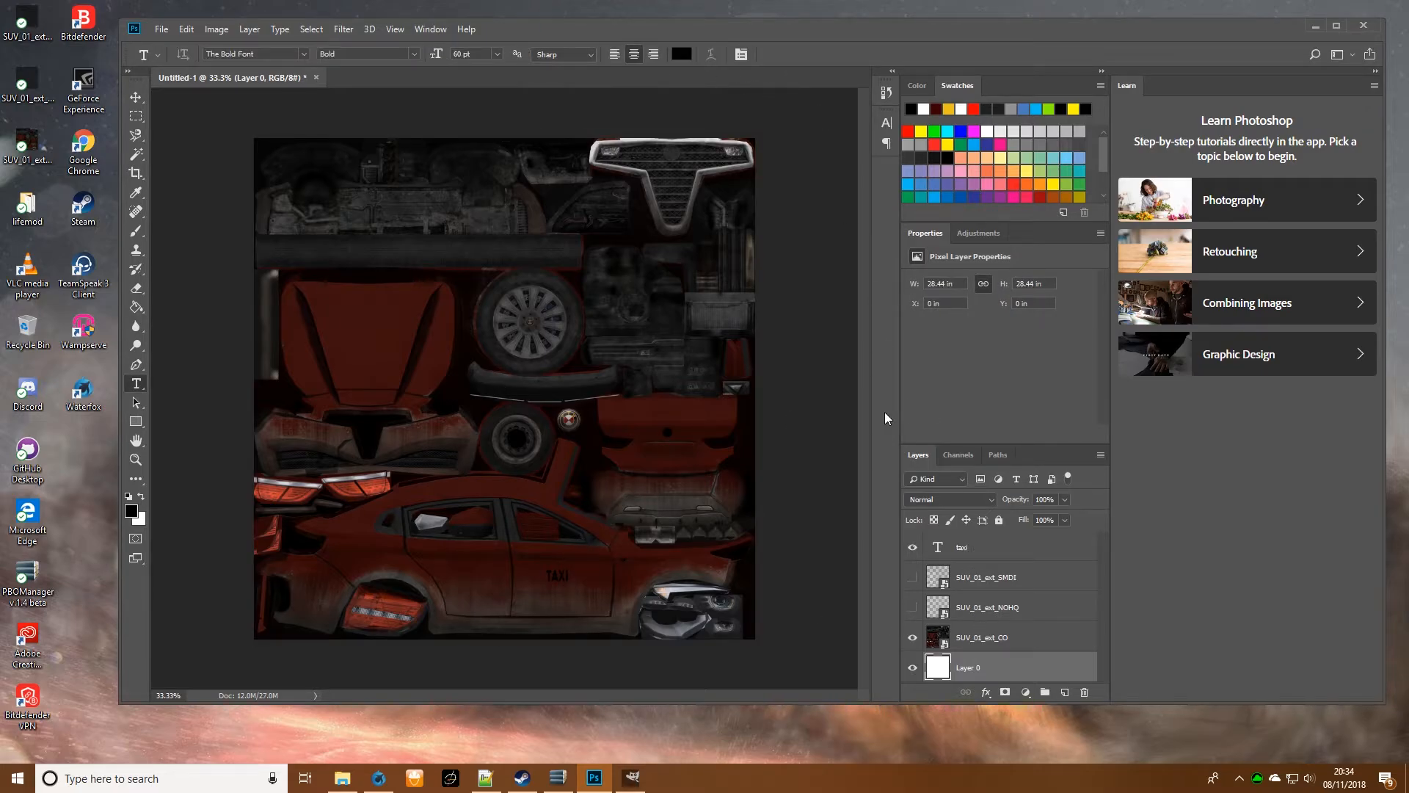
{"action": "left_click", "coordinate": [971, 546]}
{"action": "key", "text": "ctrl+t"}
{"action": "left_click_drag", "start_coordinate": [567, 585], "coordinate": [600, 611]}
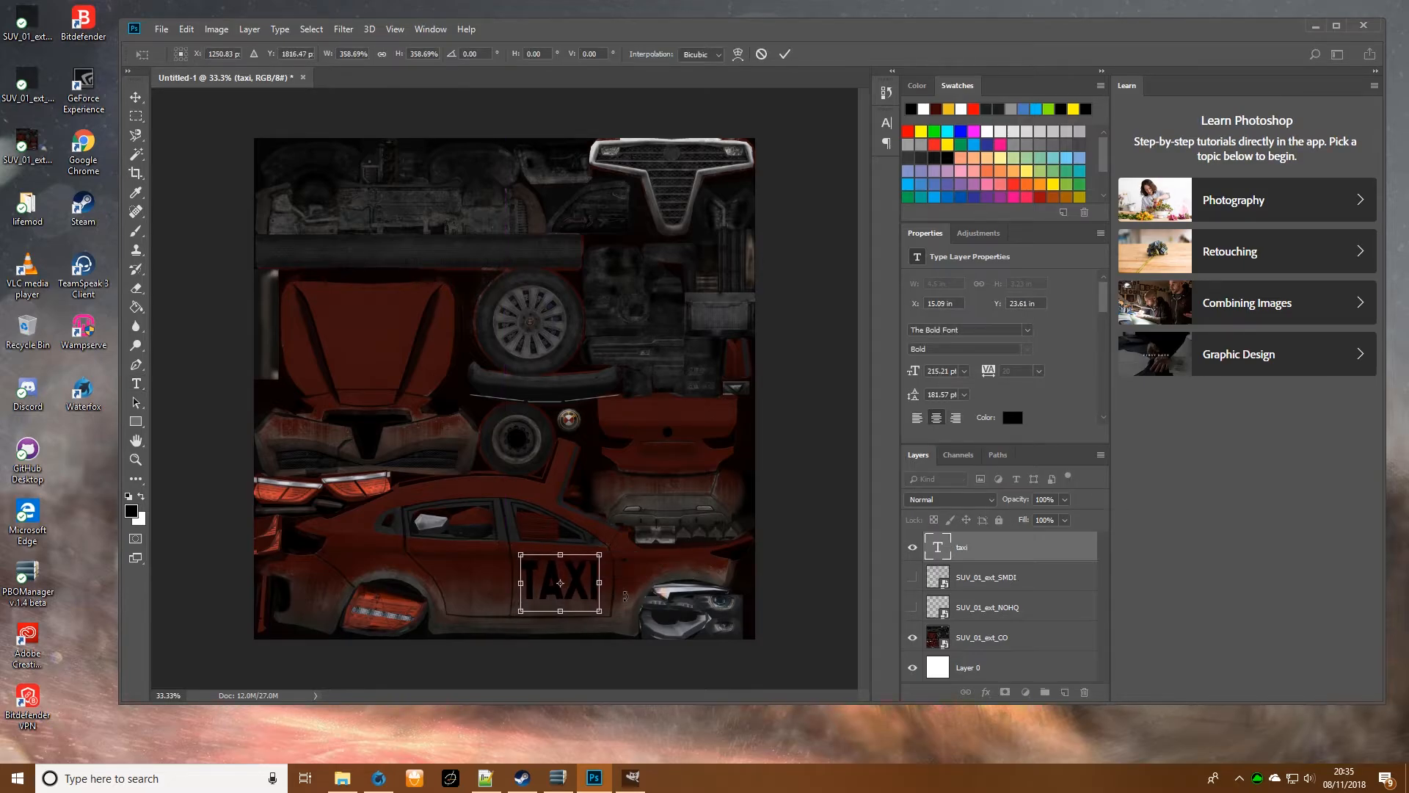
{"action": "left_click", "coordinate": [761, 55]}
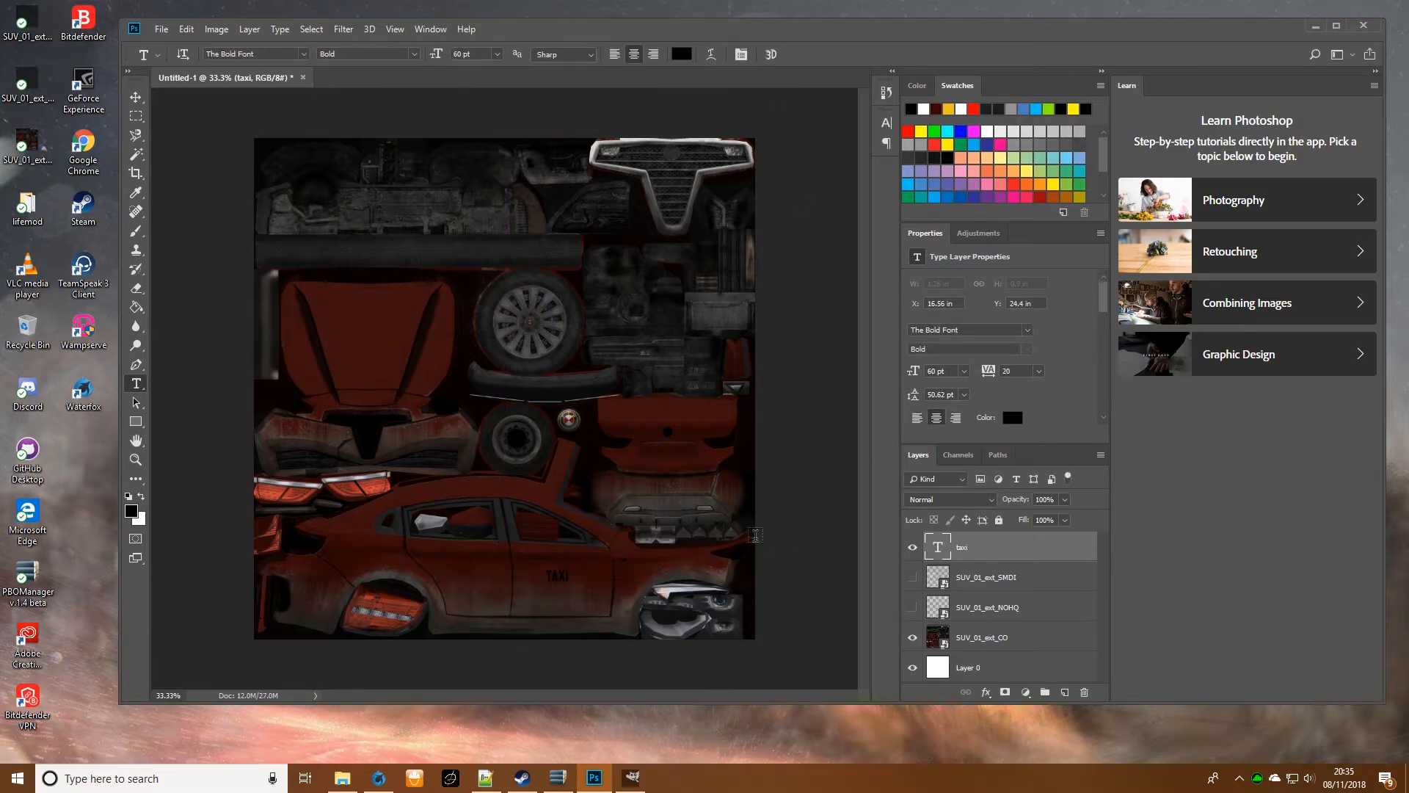
{"action": "key", "text": "Delete"}
- Duplicate the SUV_01_ext_CO layer, place the copy above all other layers, and hide the original
{"action": "left_click", "coordinate": [984, 607]}
{"action": "right_click", "coordinate": [983, 607]}
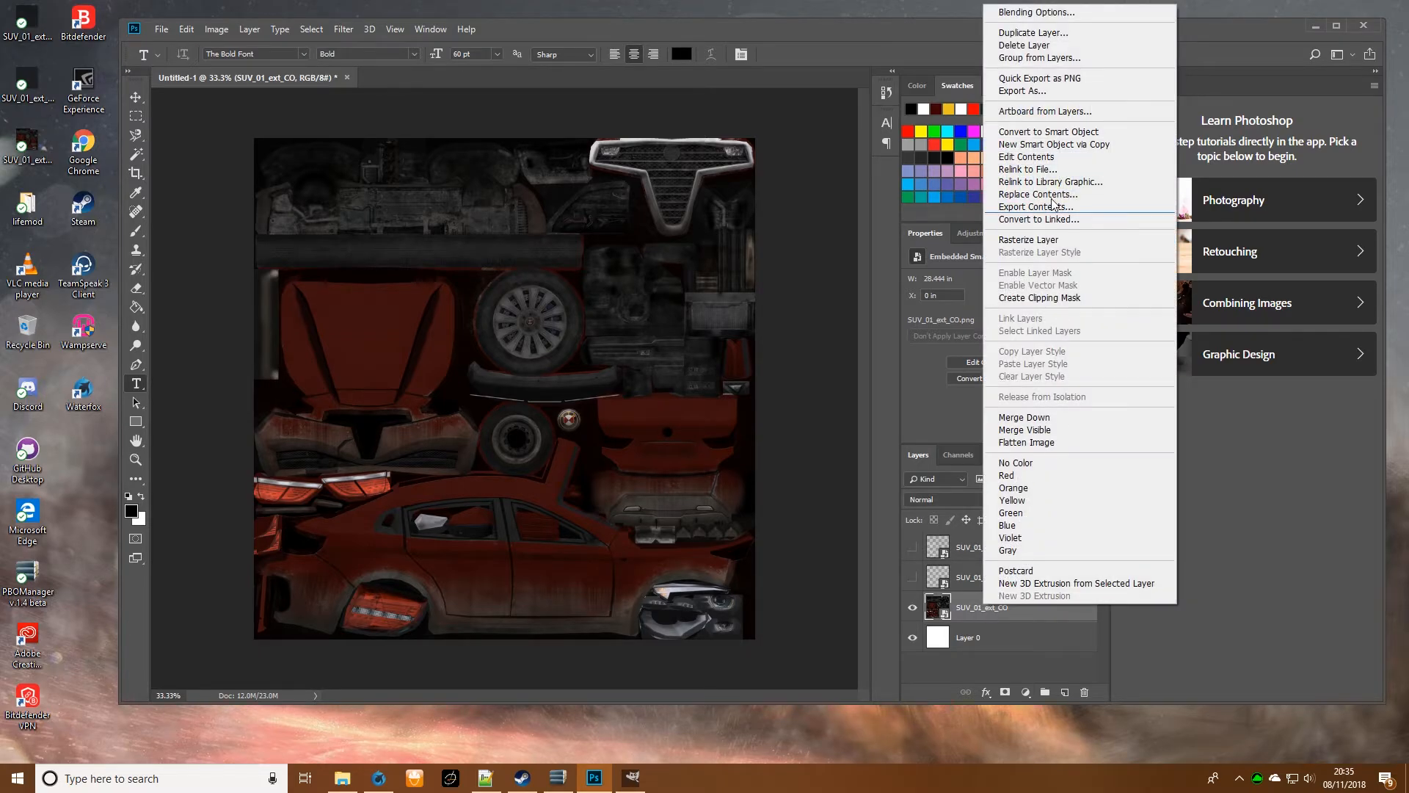
{"action": "left_click", "coordinate": [1053, 45]}
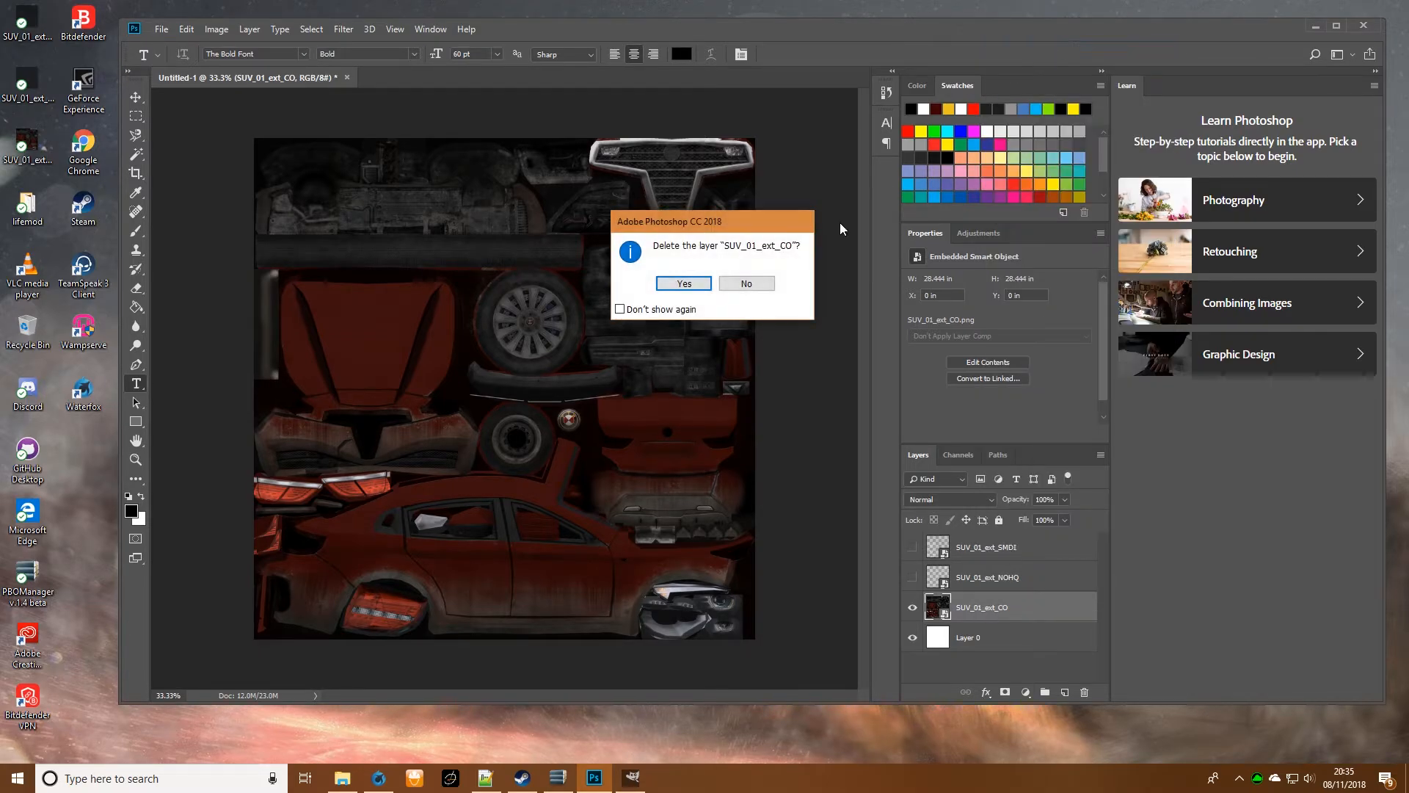
{"action": "left_click", "coordinate": [742, 287]}
{"action": "right_click", "coordinate": [980, 607]}
{"action": "left_click", "coordinate": [1039, 33]}
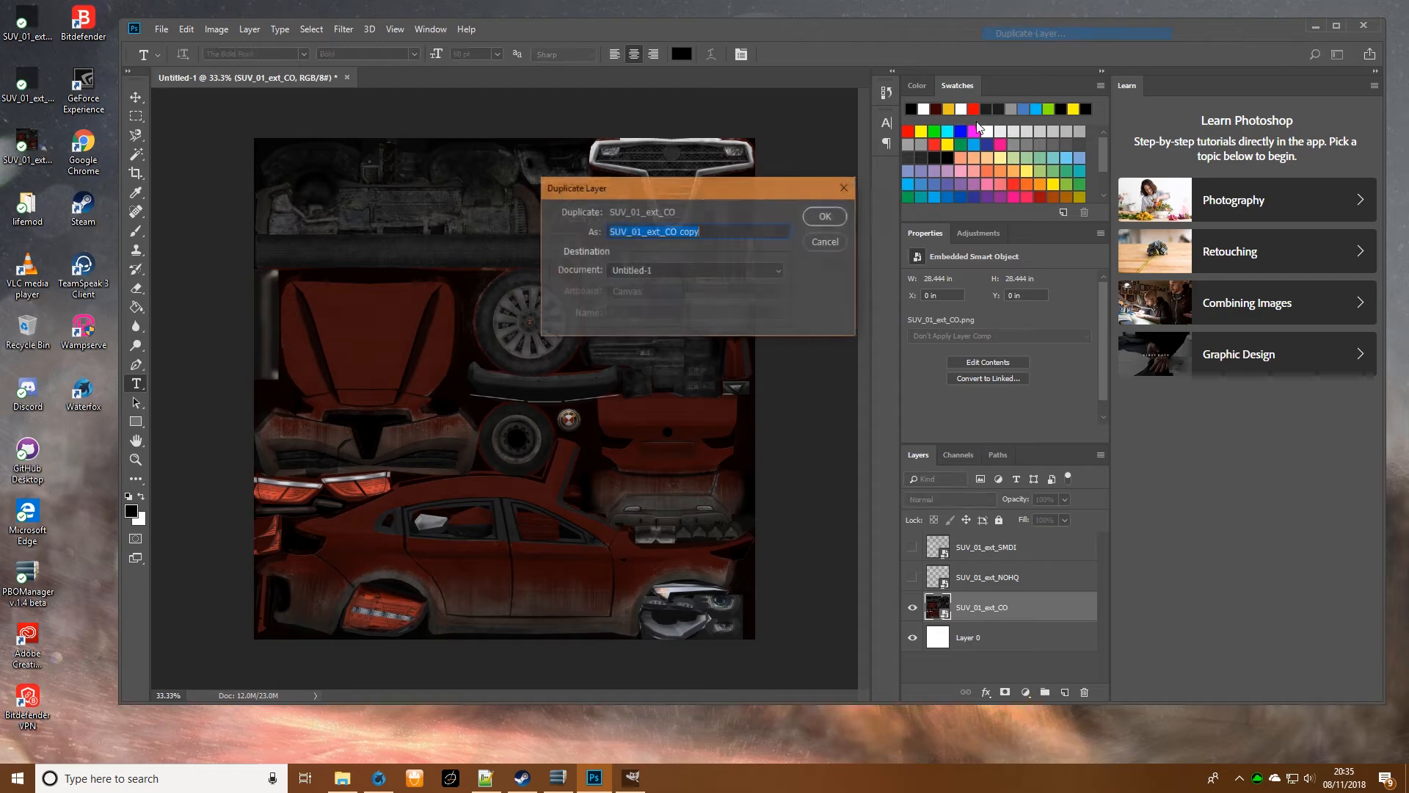
{"action": "left_click", "coordinate": [825, 216]}
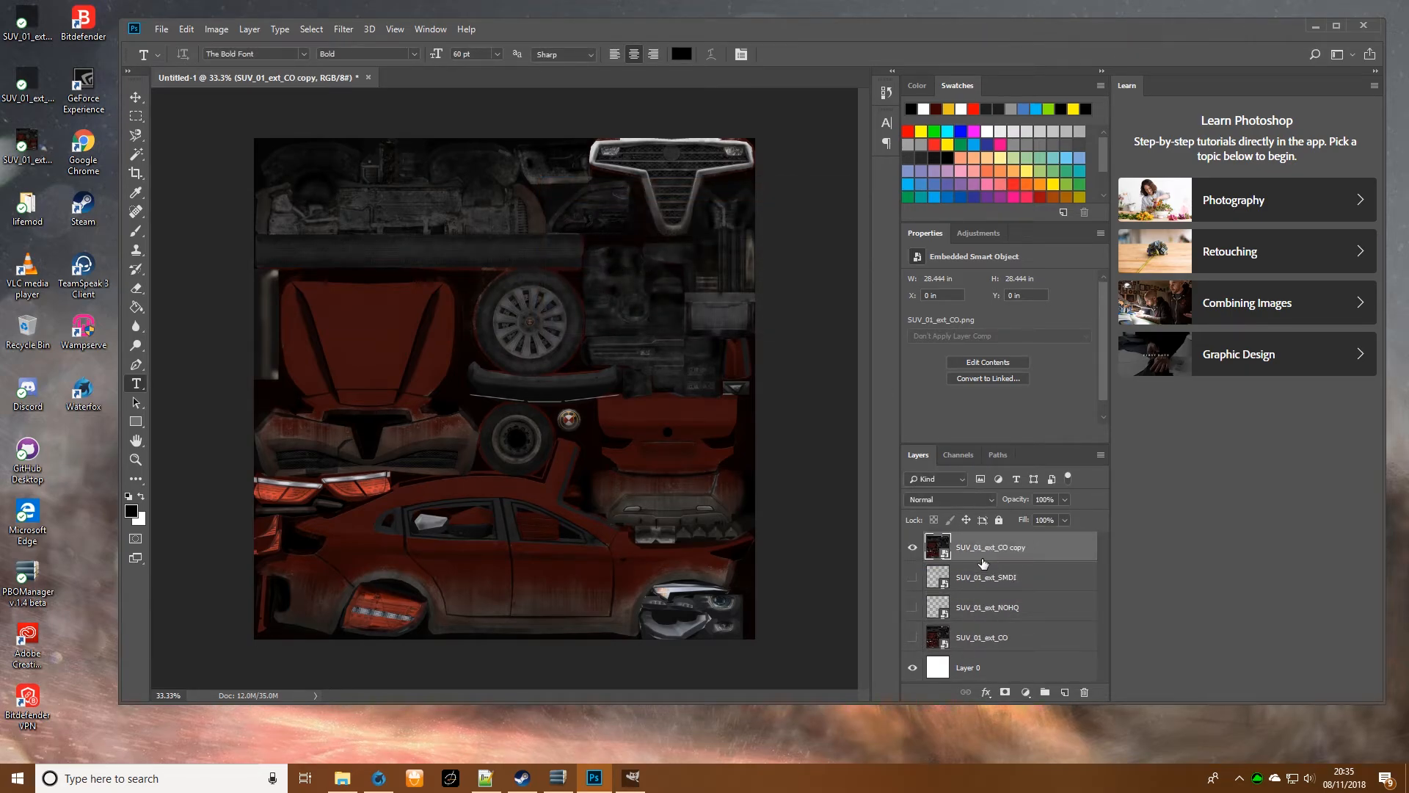
- Fill Layer 0 with the yellow-orange swatch using the Paint Bucket
{"action": "left_click", "coordinate": [967, 669]}
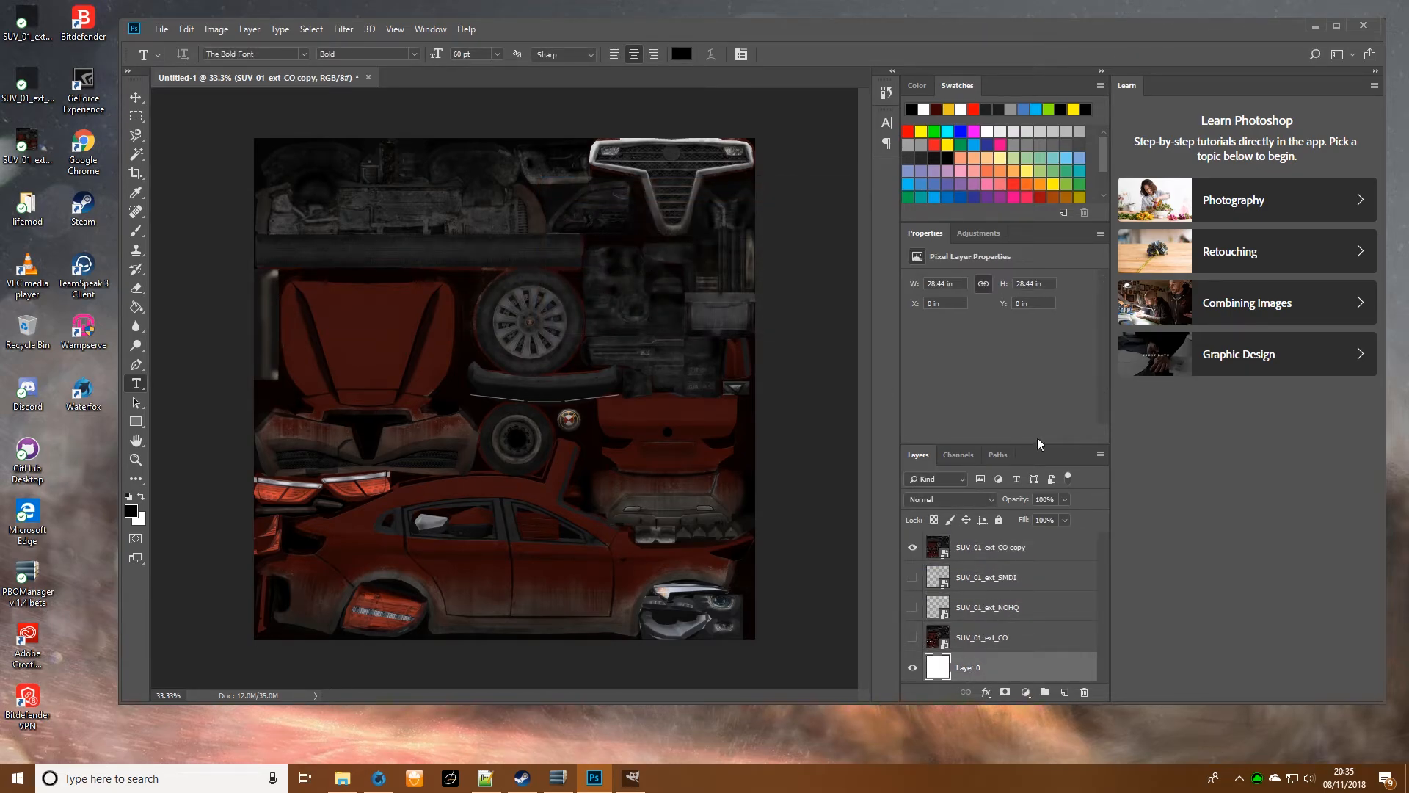
{"action": "left_click", "coordinate": [948, 108]}
{"action": "left_click", "coordinate": [136, 307]}
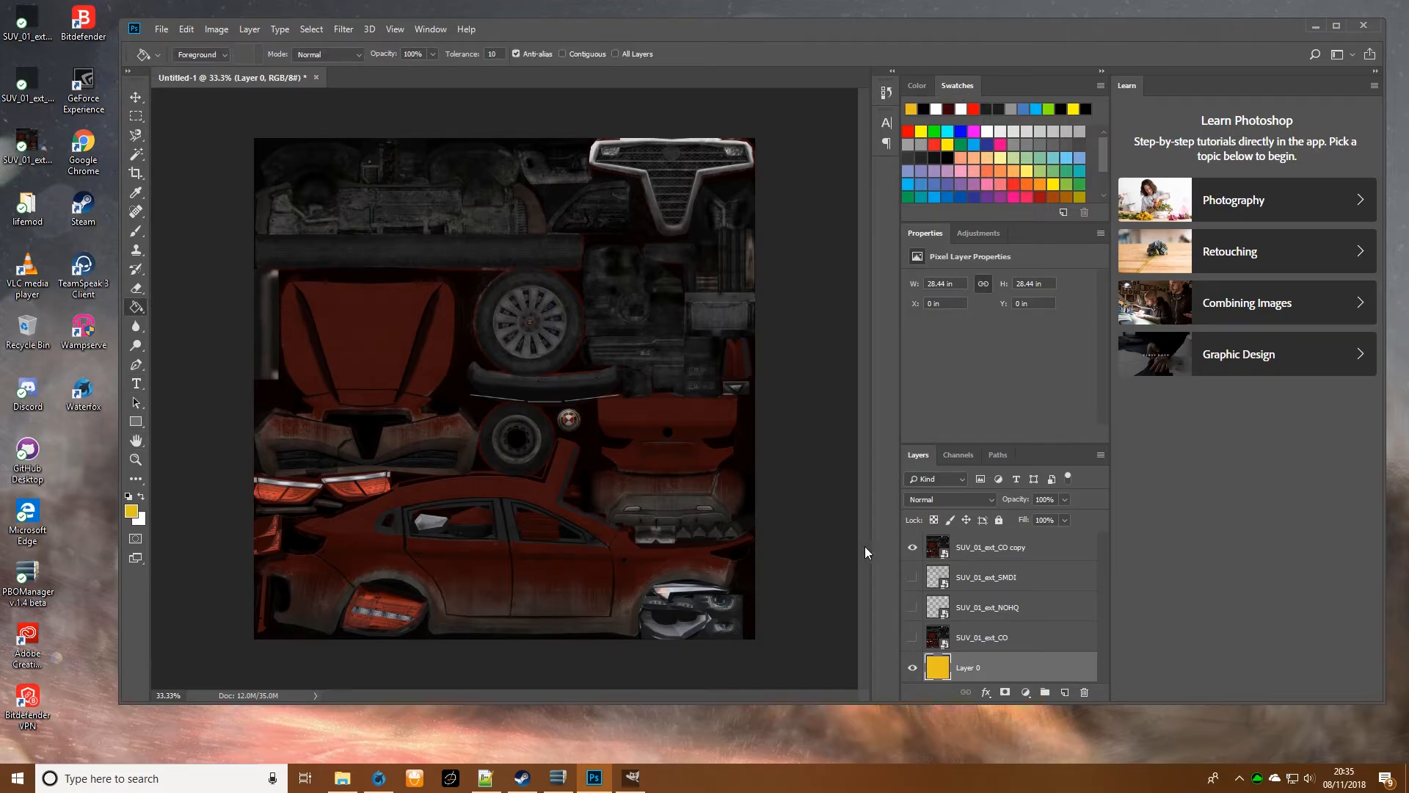
- Rasterize the duplicated CO layer and show the SMDI and NOHQ layers beneath it
{"action": "left_click", "coordinate": [984, 547]}
{"action": "right_click", "coordinate": [989, 547]}
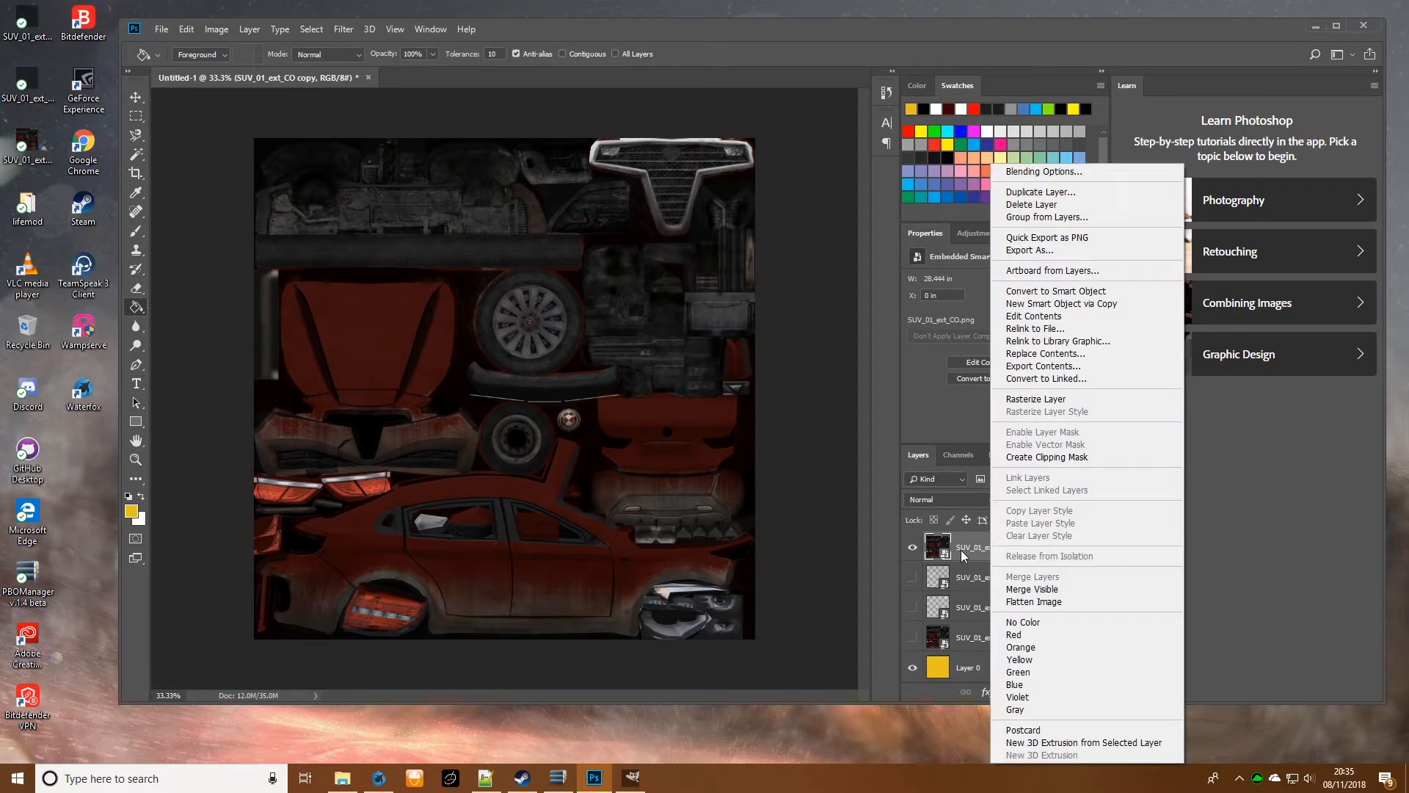
{"action": "left_click", "coordinate": [1026, 399]}
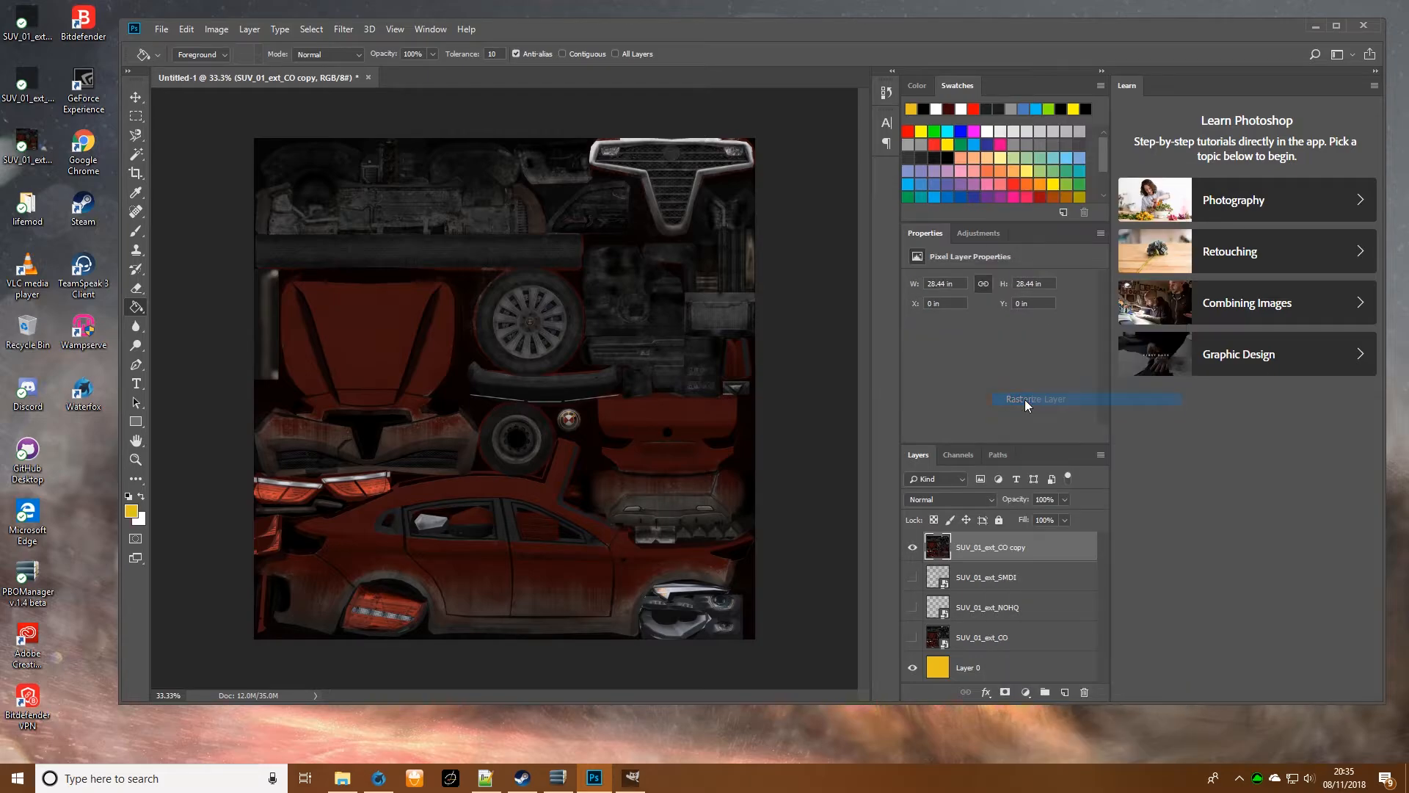
{"action": "key", "text": "ctrl+plus"}
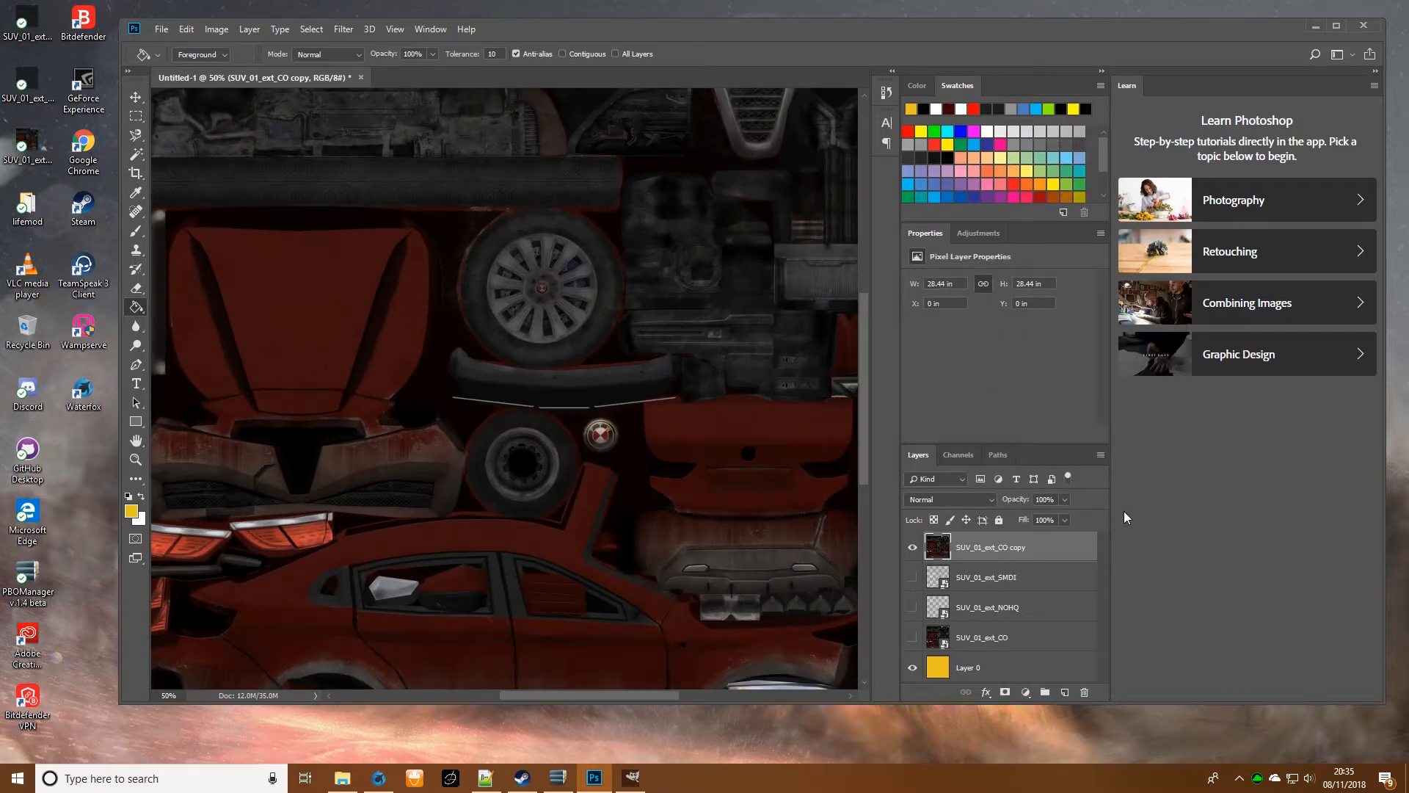
{"action": "left_click", "coordinate": [912, 576]}
- Erase the outer border of the hood on the CO copy layer with the Eraser at size 125
{"action": "scroll", "coordinate": [530, 470], "scroll_direction": "down", "scroll_amount": 2}
{"action": "left_click", "coordinate": [137, 288]}
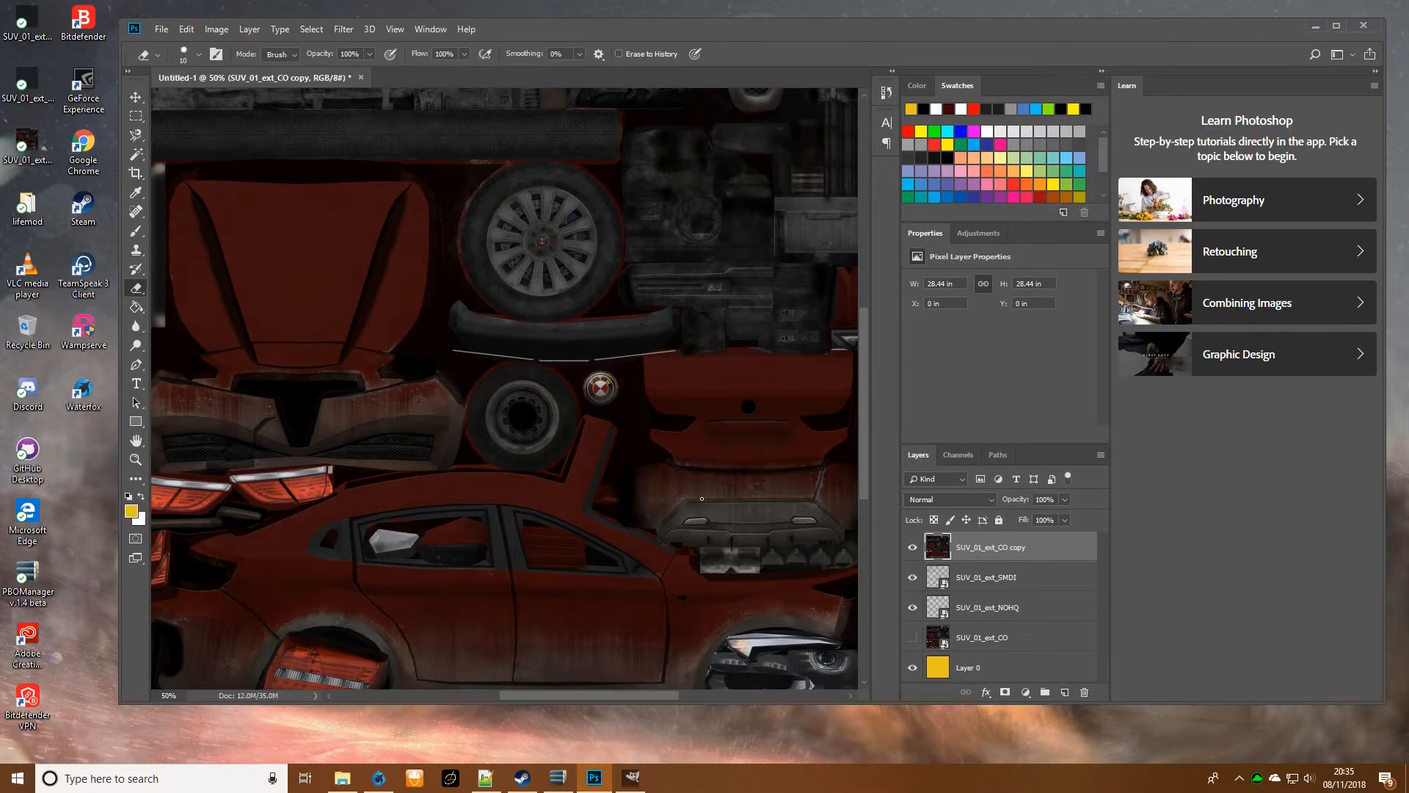
{"action": "key", "text": "bracketright"}
{"action": "key", "text": "bracketright"}
{"action": "key", "text": "bracketright"}
{"action": "key", "text": "bracketright"}
{"action": "key", "text": "bracketright"}
{"action": "key", "text": "bracketright"}
{"action": "key", "text": "bracketright"}
{"action": "key", "text": "bracketright"}
{"action": "key", "text": "bracketright"}
{"action": "mouse_move", "coordinate": [403, 197]}
{"action": "left_mouse_down"}
{"action": "mouse_move", "coordinate": [187, 193]}
{"action": "mouse_move", "coordinate": [188, 272]}
{"action": "mouse_move", "coordinate": [213, 349]}
{"action": "mouse_move", "coordinate": [353, 356]}
{"action": "mouse_move", "coordinate": [390, 324]}
{"action": "mouse_move", "coordinate": [411, 228]}
{"action": "left_mouse_up"}
- Toggle the SMDI and NOHQ layers to compare their shading on the erased hood area
{"action": "left_click", "coordinate": [912, 578]}
{"action": "left_click", "coordinate": [913, 608]}
{"action": "left_click", "coordinate": [913, 608]}
{"action": "left_click", "coordinate": [912, 577]}
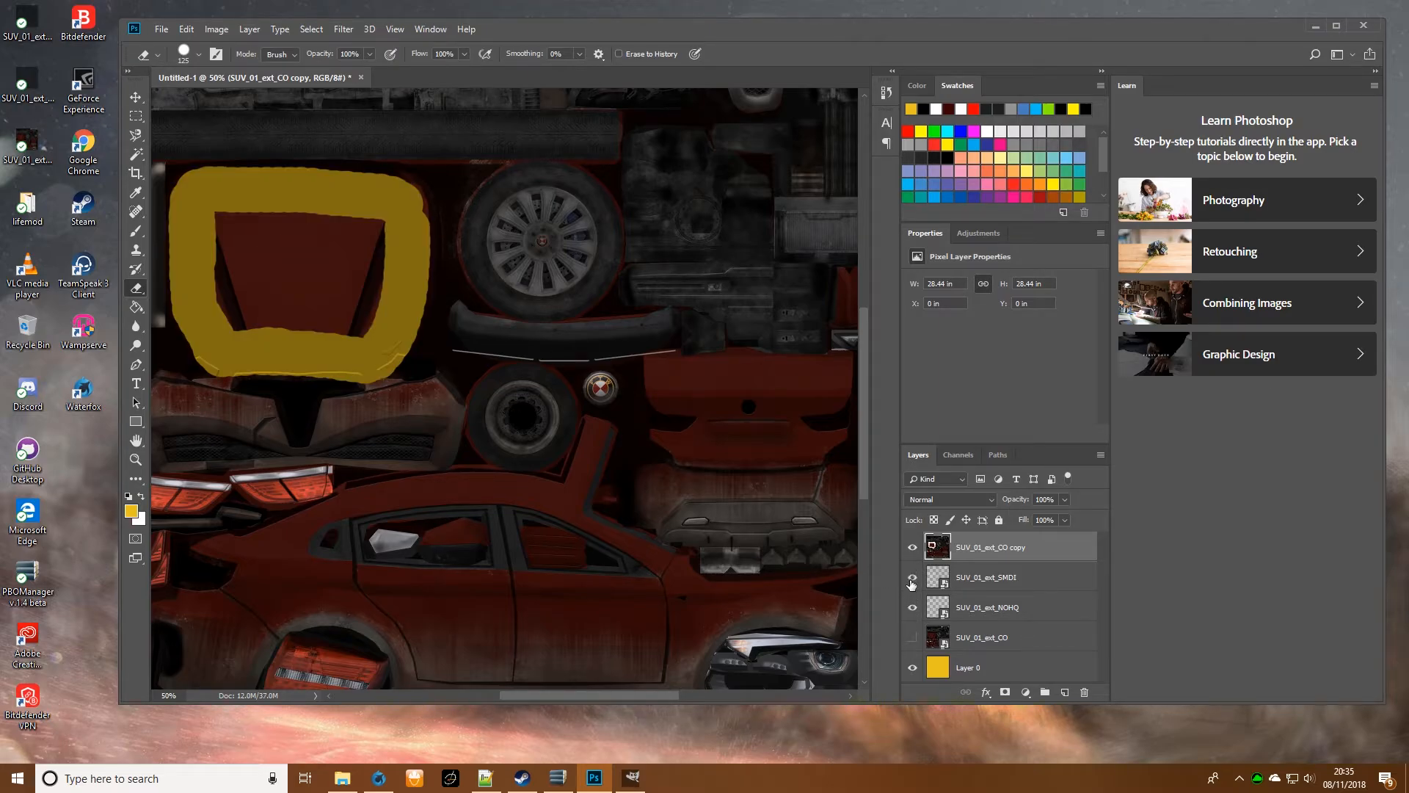
- Erase the rest of the hood and the front bumper panels below it on the CO copy layer
{"action": "left_click_drag", "start_coordinate": [222, 199], "coordinate": [251, 297]}
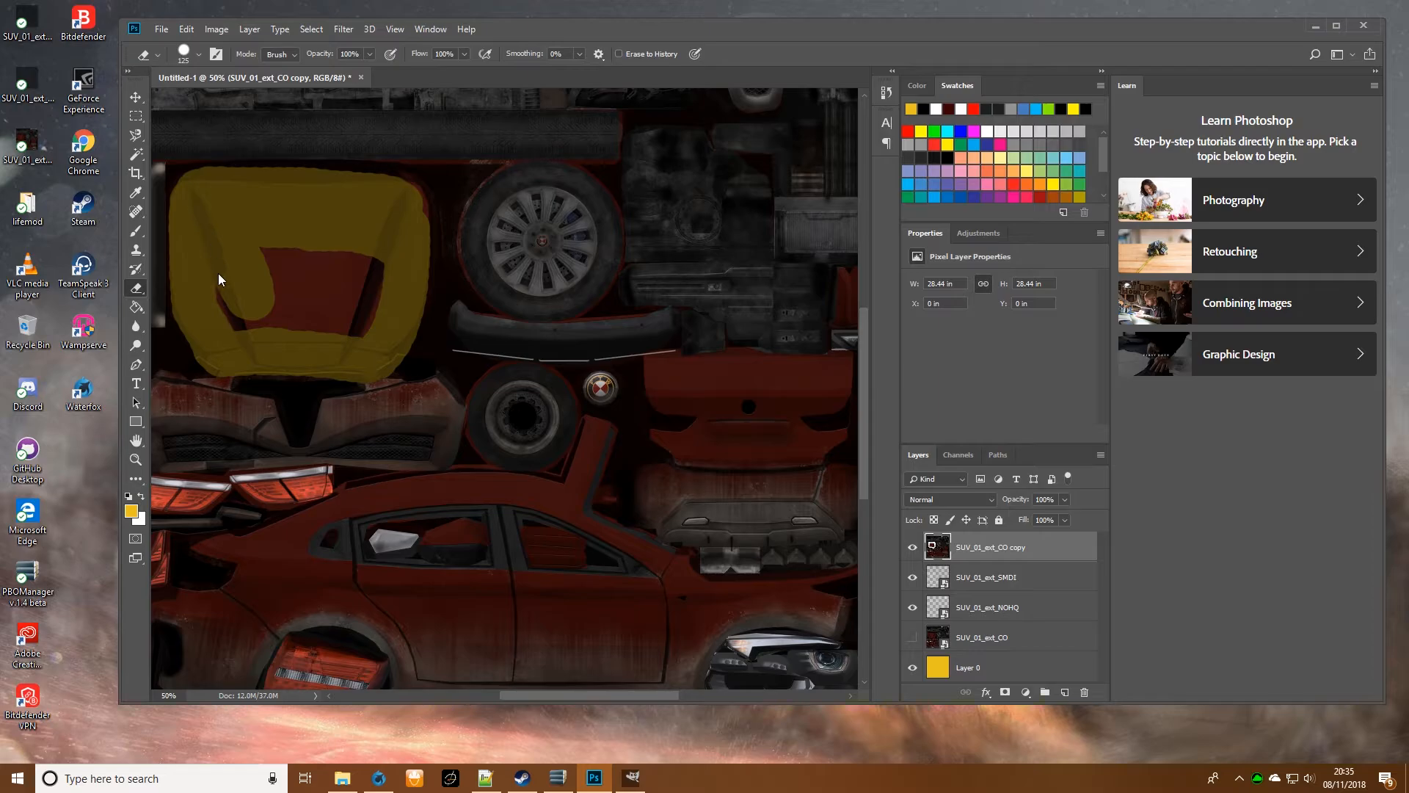
{"action": "left_click_drag", "start_coordinate": [338, 231], "coordinate": [269, 231]}
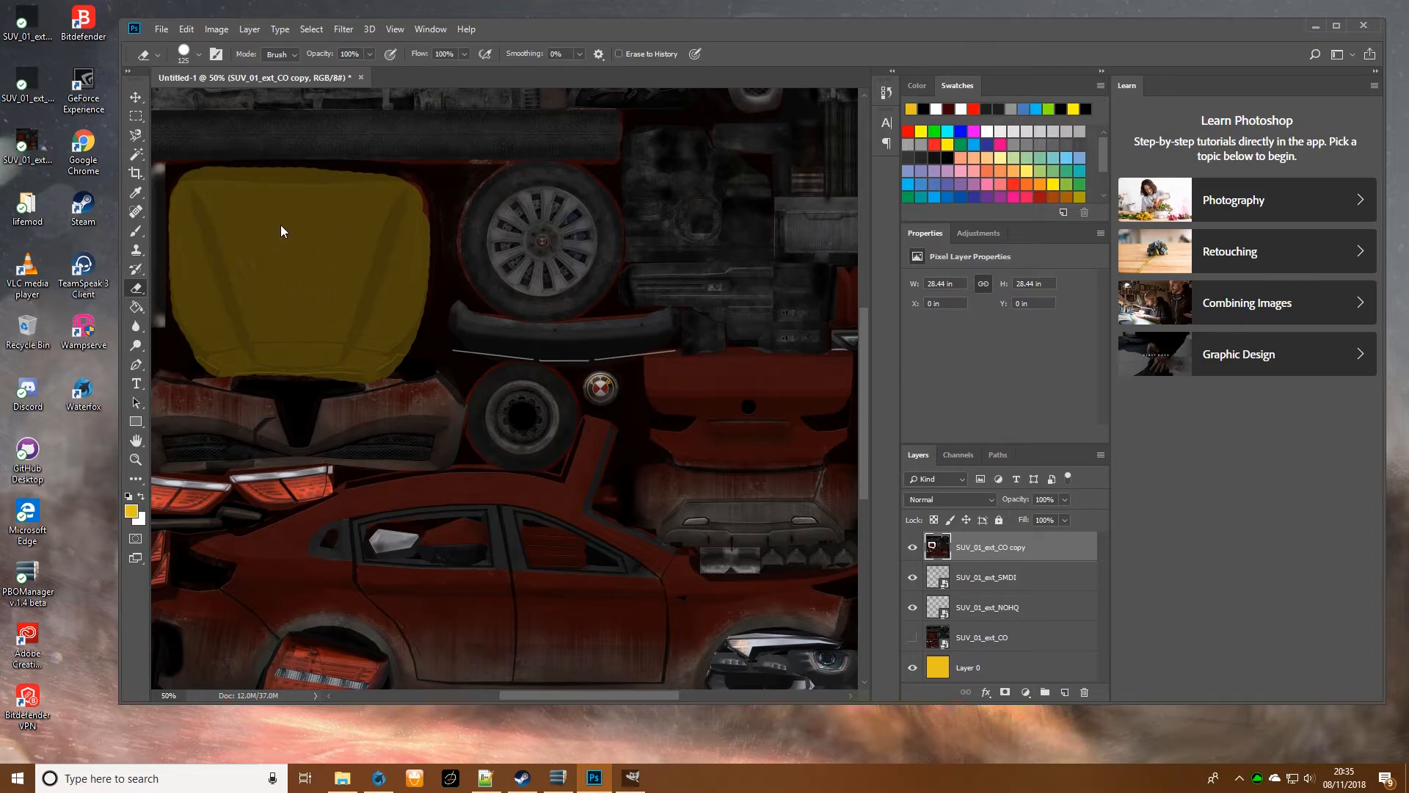
{"action": "scroll", "coordinate": [215, 365], "scroll_direction": "down", "scroll_amount": 1}
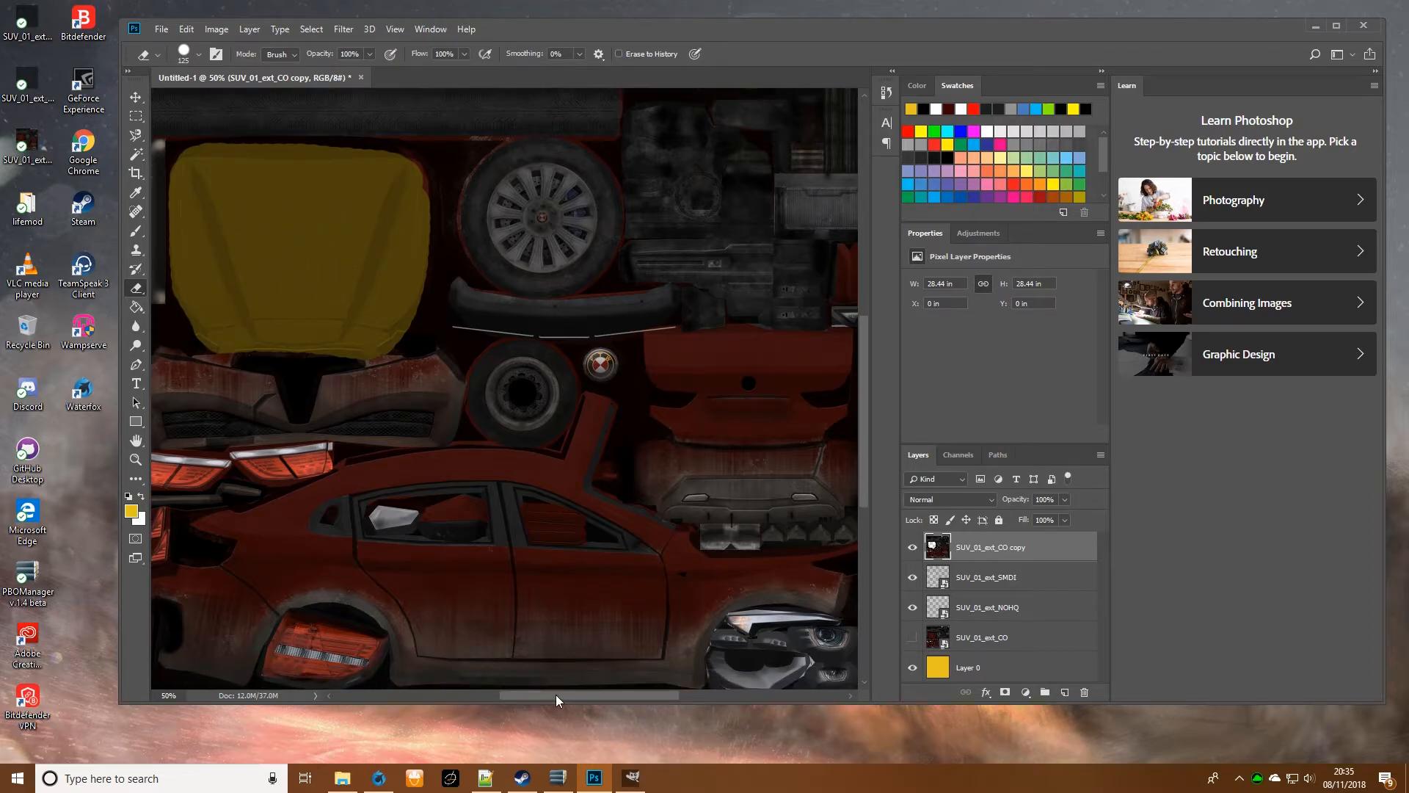
{"action": "left_click_drag", "start_coordinate": [557, 694], "coordinate": [535, 695]}
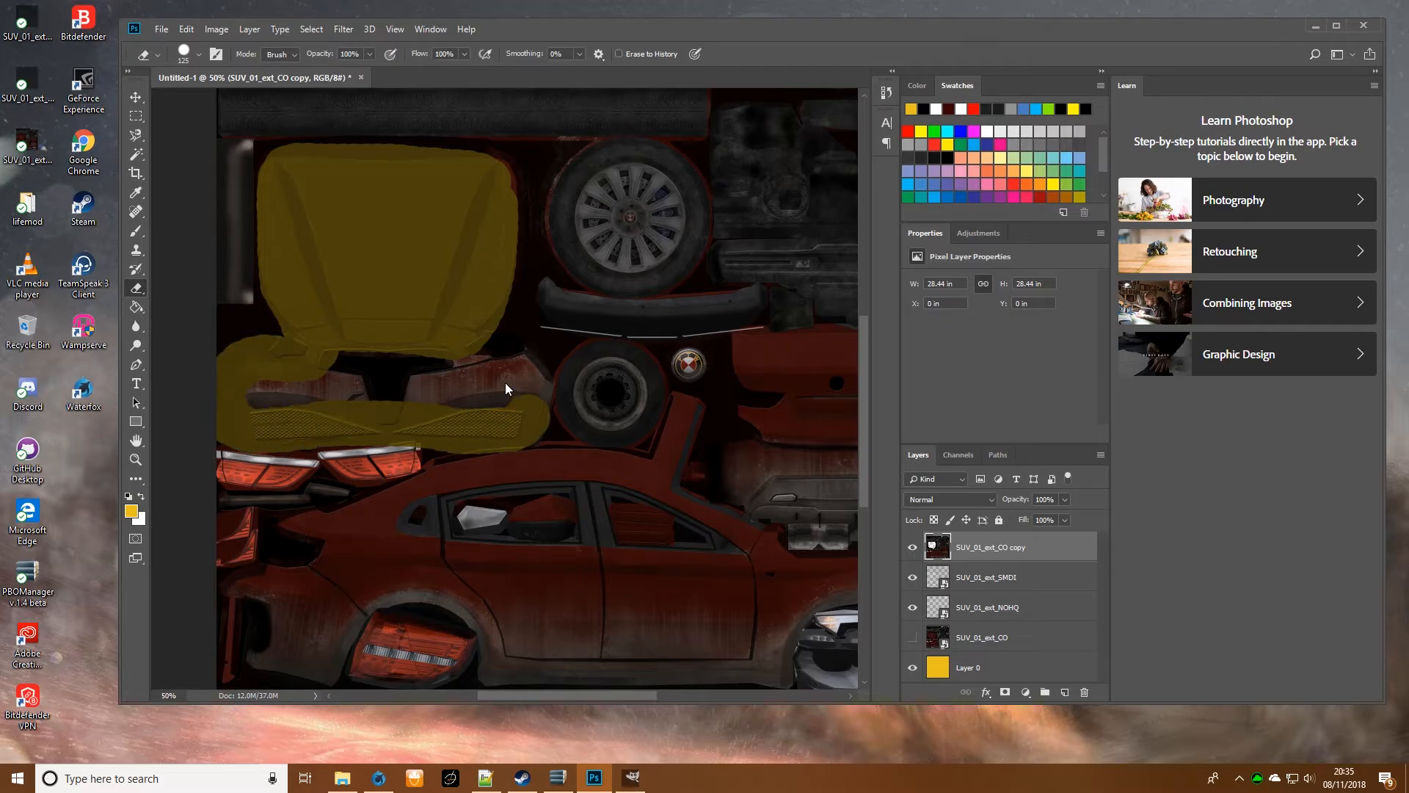
{"action": "mouse_move", "coordinate": [481, 372]}
{"action": "left_mouse_down"}
{"action": "mouse_move", "coordinate": [271, 370]}
{"action": "mouse_move", "coordinate": [274, 381]}
{"action": "left_mouse_up"}
{"action": "scroll", "coordinate": [455, 335], "scroll_direction": "up", "scroll_amount": 2}
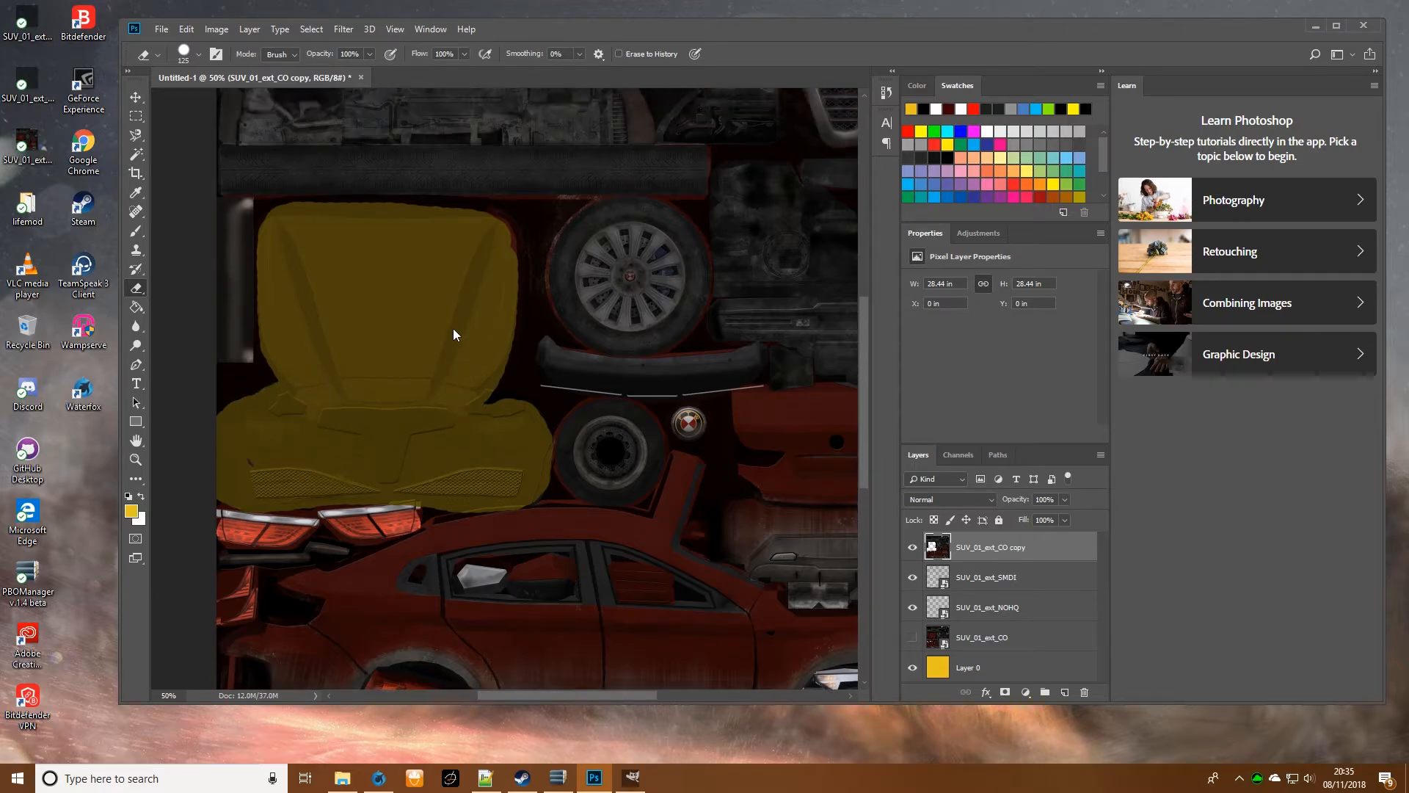
{"action": "left_click_drag", "start_coordinate": [475, 246], "coordinate": [458, 211]}
{"action": "scroll", "coordinate": [415, 355], "scroll_direction": "down", "scroll_amount": 4}
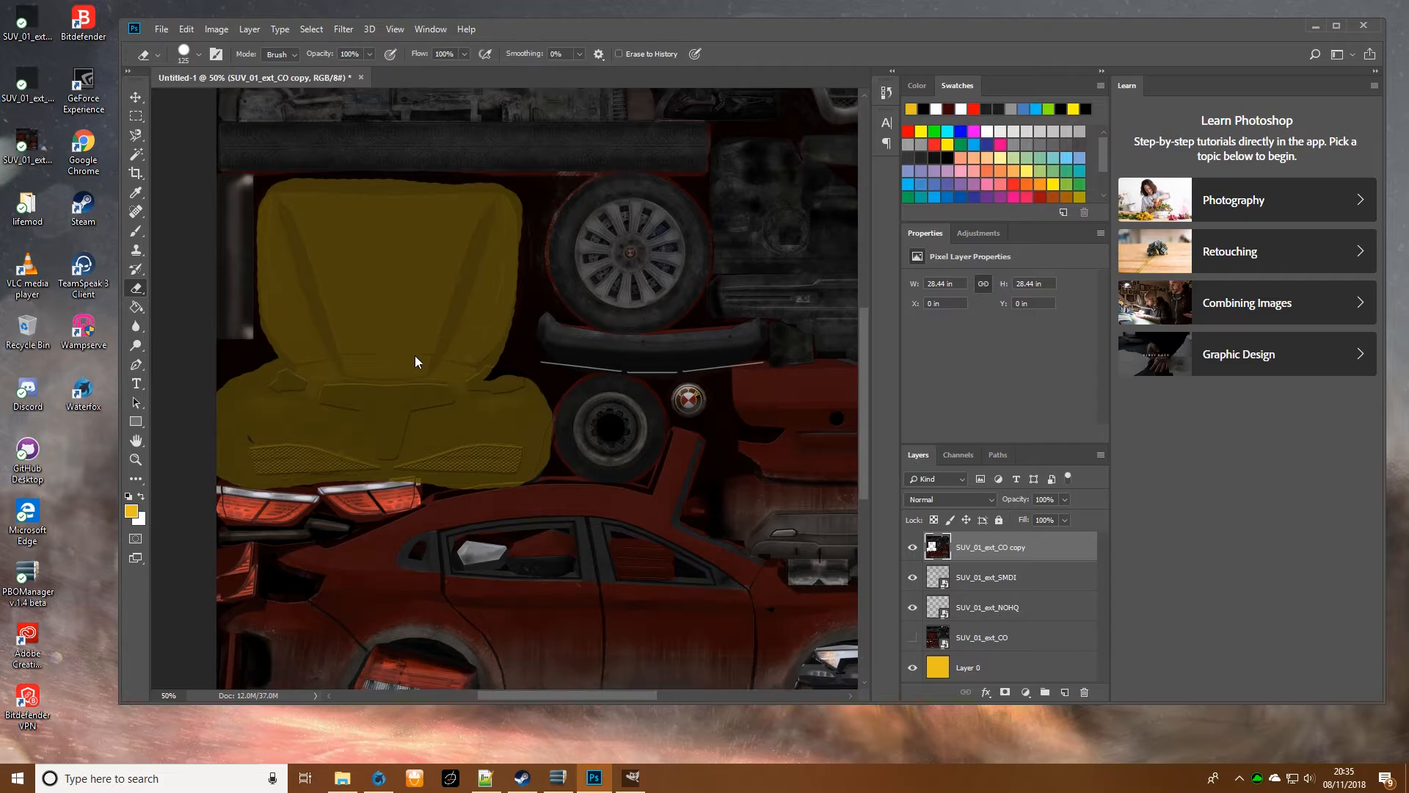
- Erase the roof edge, doors, sill and rear quarter of the car's side with a smaller eraser, down to size 80
{"action": "mouse_move", "coordinate": [521, 396]}
{"action": "left_mouse_down"}
{"action": "mouse_move", "coordinate": [437, 414]}
{"action": "mouse_move", "coordinate": [659, 413]}
{"action": "mouse_move", "coordinate": [590, 404]}
{"action": "mouse_move", "coordinate": [667, 426]}
{"action": "mouse_move", "coordinate": [576, 408]}
{"action": "left_mouse_up"}
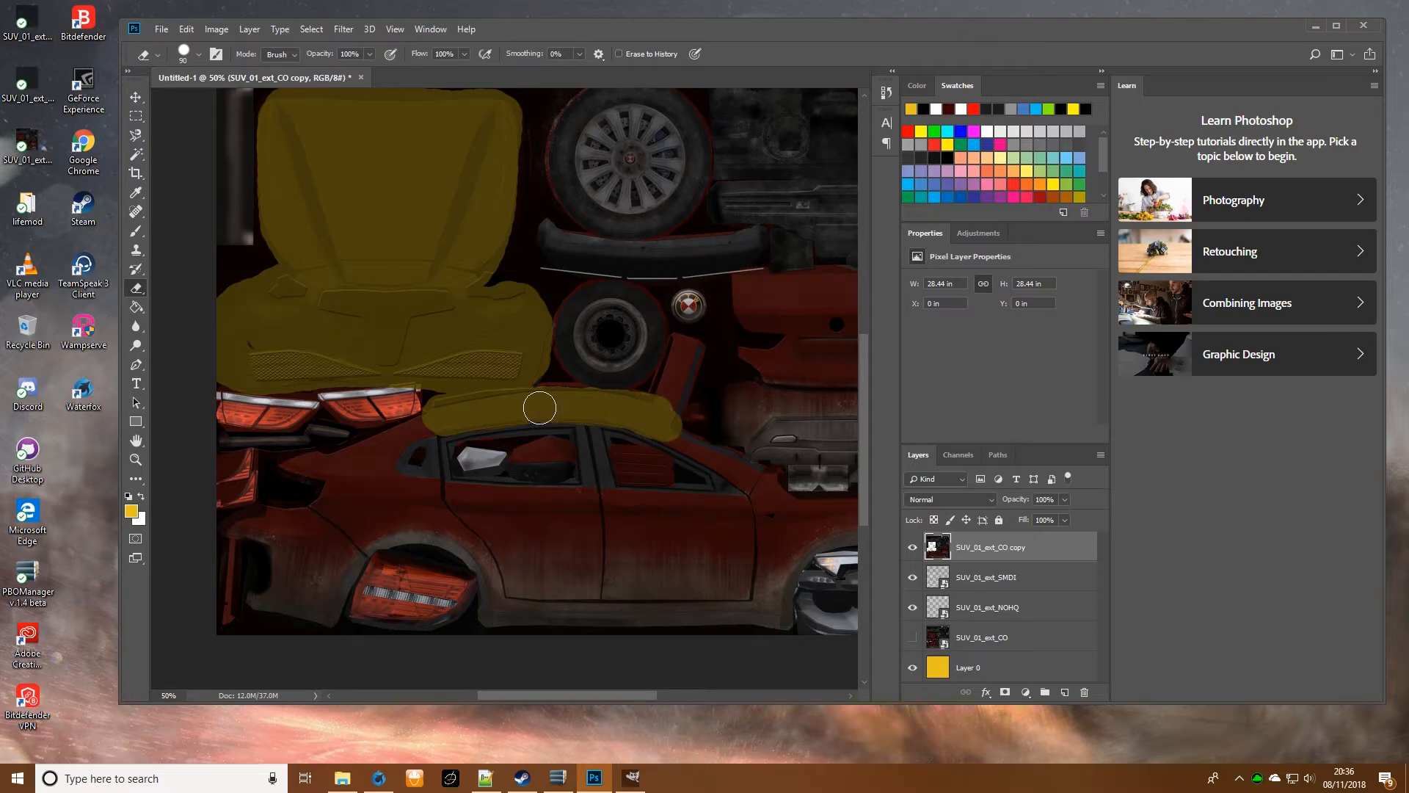
{"action": "mouse_move", "coordinate": [471, 414]}
{"action": "left_mouse_down"}
{"action": "mouse_move", "coordinate": [288, 464]}
{"action": "mouse_move", "coordinate": [333, 480]}
{"action": "mouse_move", "coordinate": [372, 472]}
{"action": "mouse_move", "coordinate": [400, 445]}
{"action": "mouse_move", "coordinate": [358, 486]}
{"action": "mouse_move", "coordinate": [358, 470]}
{"action": "mouse_move", "coordinate": [454, 497]}
{"action": "mouse_move", "coordinate": [325, 507]}
{"action": "mouse_move", "coordinate": [343, 489]}
{"action": "mouse_move", "coordinate": [316, 515]}
{"action": "mouse_move", "coordinate": [231, 527]}
{"action": "mouse_move", "coordinate": [271, 534]}
{"action": "mouse_move", "coordinate": [268, 605]}
{"action": "mouse_move", "coordinate": [327, 612]}
{"action": "mouse_move", "coordinate": [362, 551]}
{"action": "mouse_move", "coordinate": [315, 607]}
{"action": "mouse_move", "coordinate": [347, 555]}
{"action": "mouse_move", "coordinate": [302, 575]}
{"action": "mouse_move", "coordinate": [295, 586]}
{"action": "mouse_move", "coordinate": [407, 517]}
{"action": "mouse_move", "coordinate": [485, 553]}
{"action": "mouse_move", "coordinate": [465, 528]}
{"action": "mouse_move", "coordinate": [500, 601]}
{"action": "mouse_move", "coordinate": [504, 571]}
{"action": "mouse_move", "coordinate": [515, 603]}
{"action": "mouse_move", "coordinate": [749, 607]}
{"action": "mouse_move", "coordinate": [746, 510]}
{"action": "mouse_move", "coordinate": [438, 493]}
{"action": "mouse_move", "coordinate": [518, 522]}
{"action": "mouse_move", "coordinate": [496, 549]}
{"action": "mouse_move", "coordinate": [576, 575]}
{"action": "mouse_move", "coordinate": [730, 588]}
{"action": "mouse_move", "coordinate": [729, 541]}
{"action": "mouse_move", "coordinate": [614, 541]}
{"action": "mouse_move", "coordinate": [613, 560]}
{"action": "mouse_move", "coordinate": [607, 531]}
{"action": "left_mouse_up"}
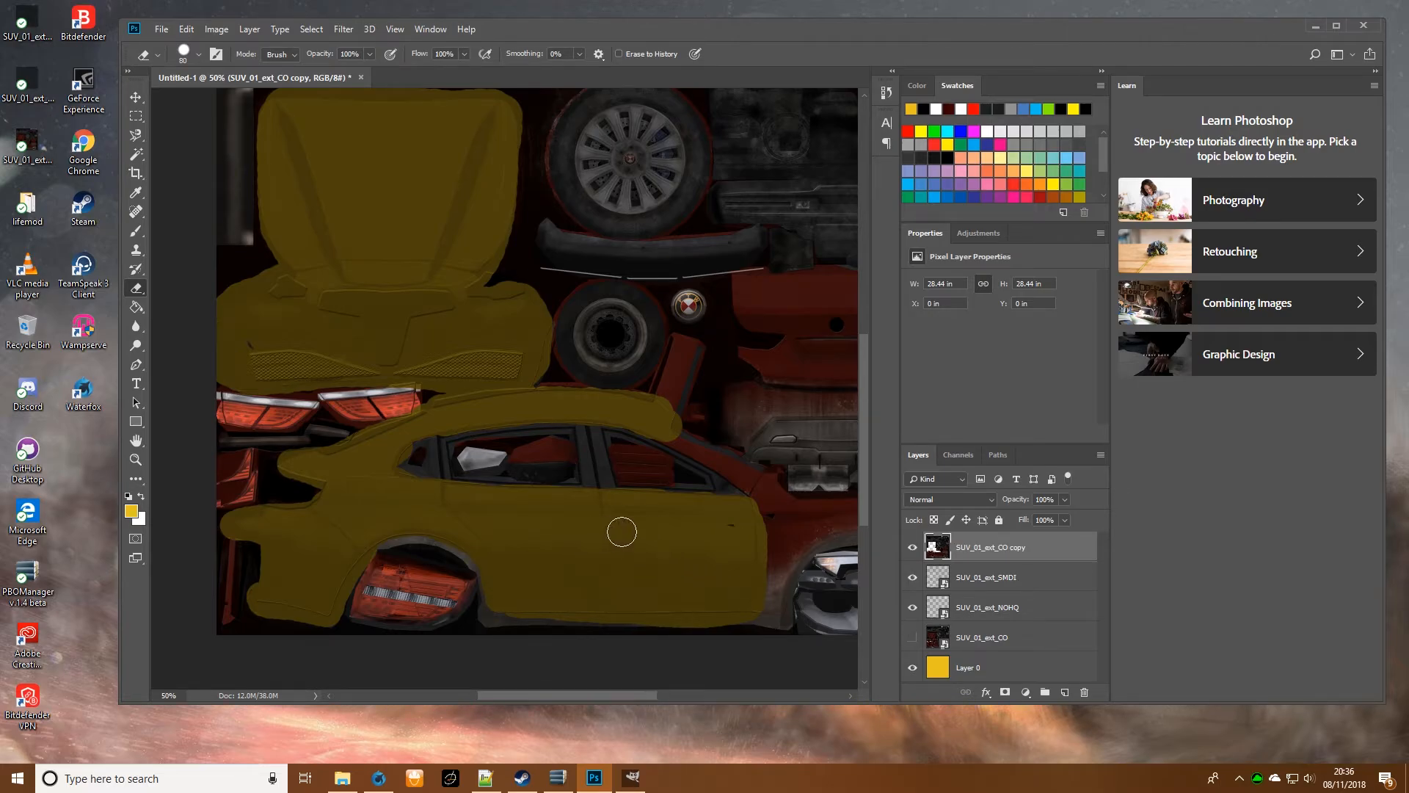
{"action": "mouse_move", "coordinate": [494, 604]}
{"action": "left_mouse_down"}
{"action": "mouse_move", "coordinate": [779, 620]}
{"action": "mouse_move", "coordinate": [514, 625]}
{"action": "mouse_move", "coordinate": [490, 617]}
{"action": "mouse_move", "coordinate": [484, 558]}
{"action": "mouse_move", "coordinate": [411, 540]}
{"action": "left_mouse_up"}
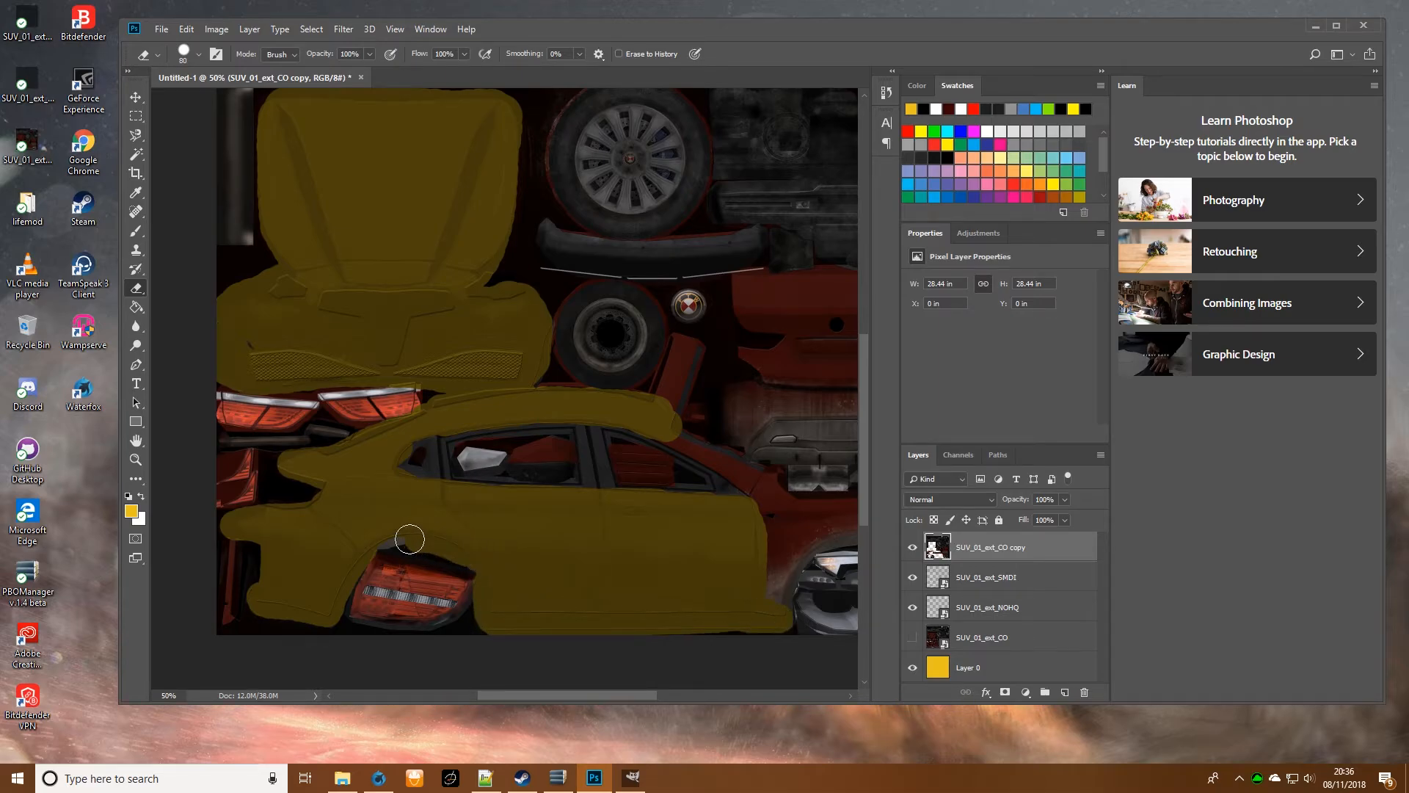
- Erase the front fender, the windshield pillar and the narrow strip above it, leaving the headlight and windows intact
{"action": "left_click_drag", "start_coordinate": [572, 693], "coordinate": [615, 693]}
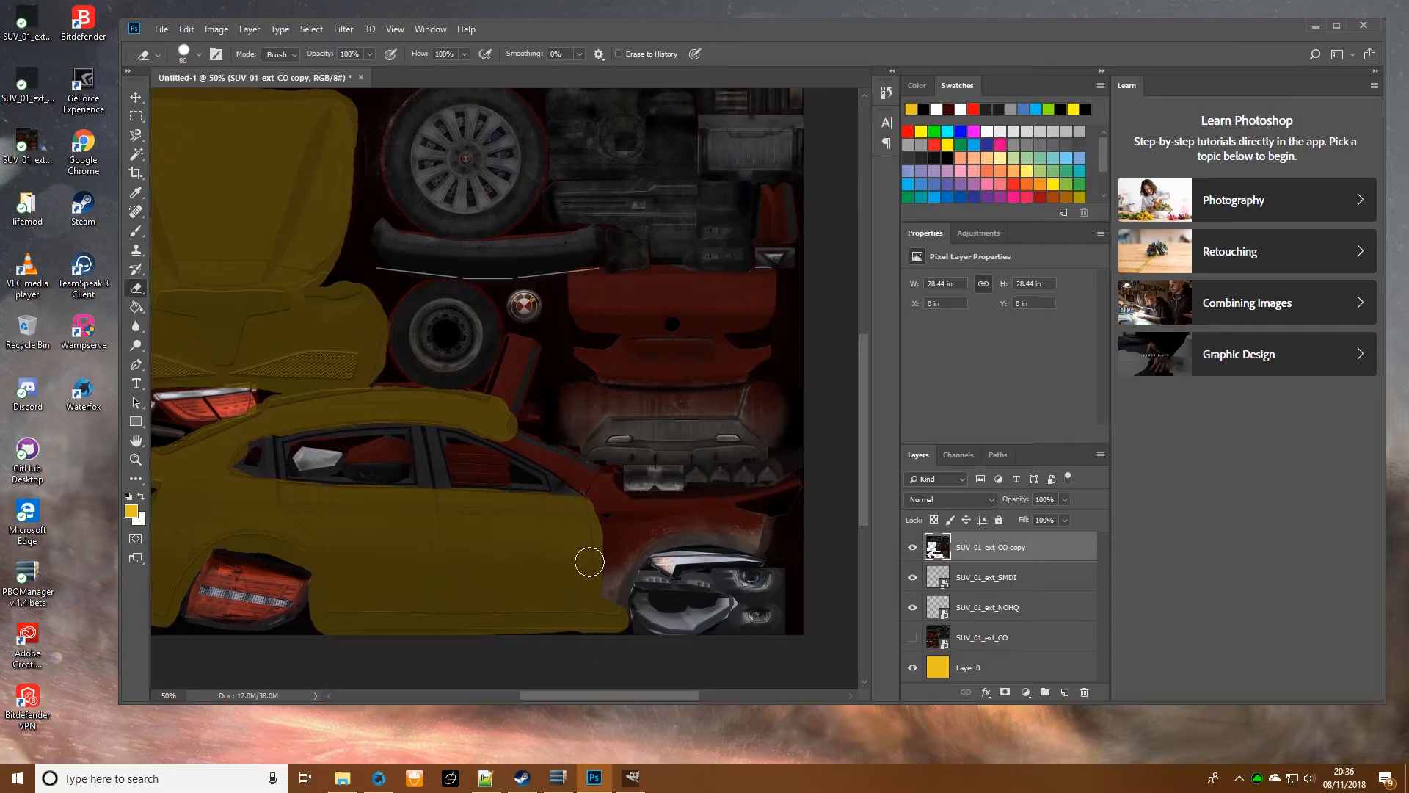
{"action": "mouse_move", "coordinate": [612, 585]}
{"action": "left_mouse_down"}
{"action": "mouse_move", "coordinate": [627, 547]}
{"action": "mouse_move", "coordinate": [614, 598]}
{"action": "mouse_move", "coordinate": [648, 537]}
{"action": "mouse_move", "coordinate": [759, 545]}
{"action": "mouse_move", "coordinate": [763, 531]}
{"action": "mouse_move", "coordinate": [640, 531]}
{"action": "mouse_move", "coordinate": [604, 553]}
{"action": "mouse_move", "coordinate": [601, 483]}
{"action": "mouse_move", "coordinate": [638, 510]}
{"action": "mouse_move", "coordinate": [789, 493]}
{"action": "left_mouse_up"}
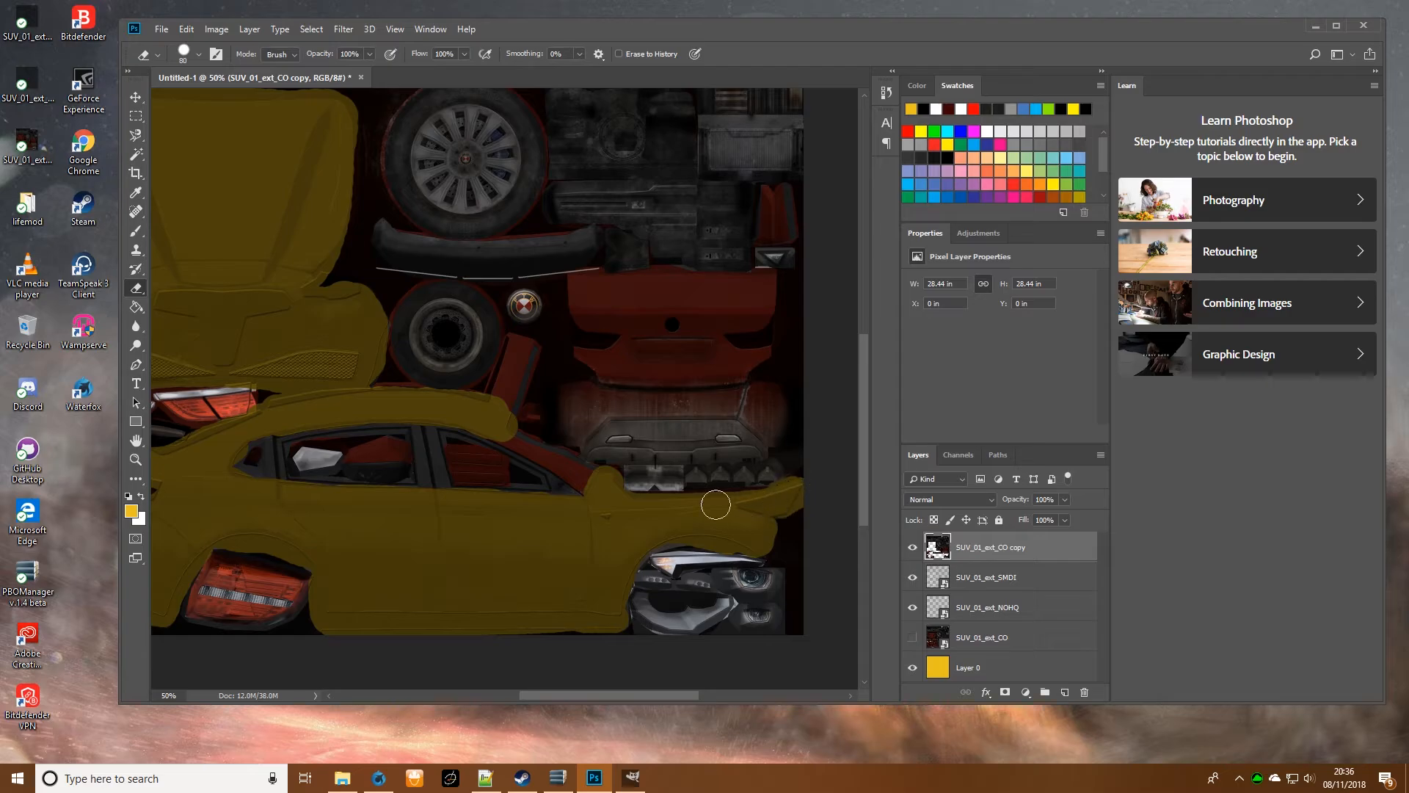
{"action": "mouse_move", "coordinate": [594, 492]}
{"action": "left_mouse_down"}
{"action": "mouse_move", "coordinate": [503, 440]}
{"action": "mouse_move", "coordinate": [521, 351]}
{"action": "mouse_move", "coordinate": [495, 403]}
{"action": "left_mouse_up"}
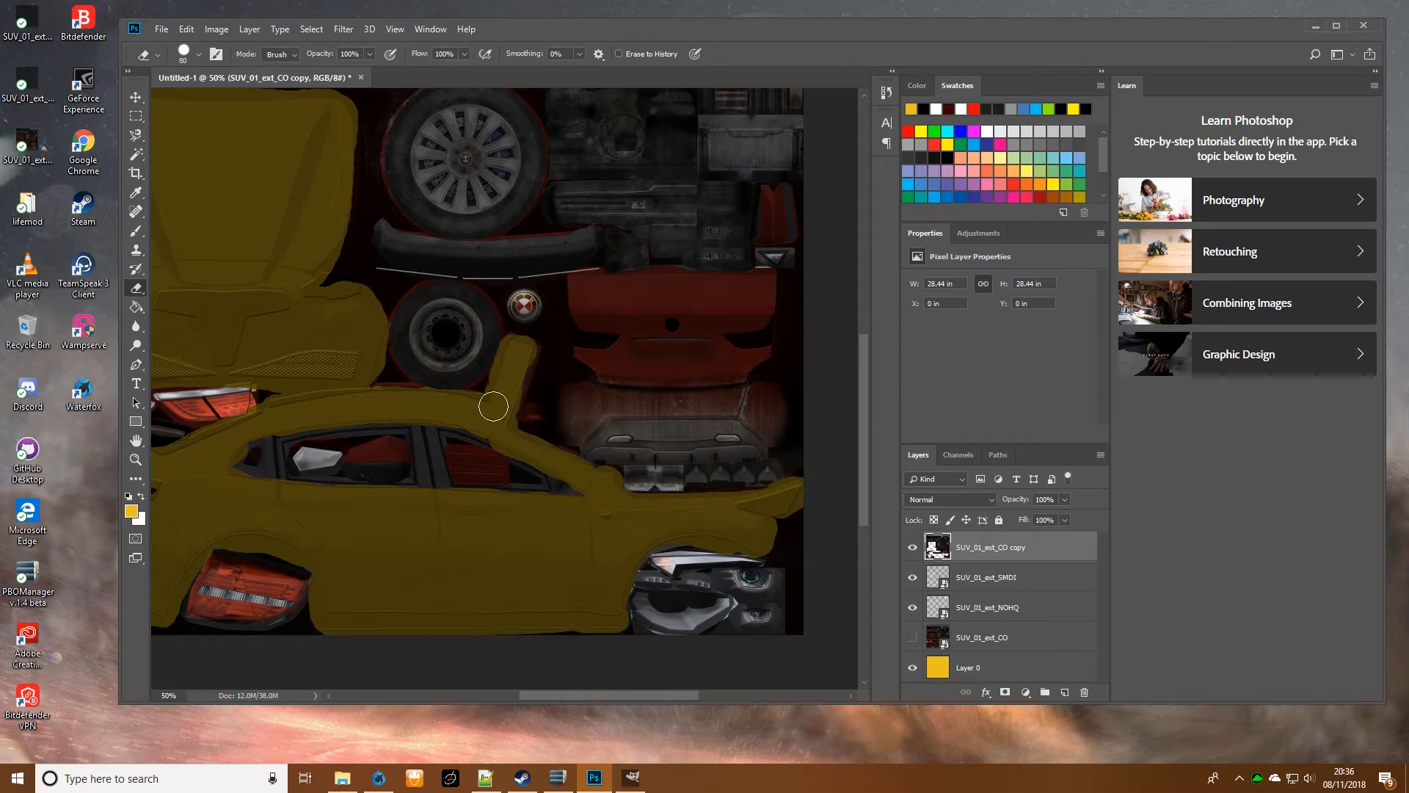
{"action": "mouse_move", "coordinate": [523, 356]}
{"action": "left_mouse_down"}
{"action": "mouse_move", "coordinate": [525, 367]}
{"action": "mouse_move", "coordinate": [537, 351]}
{"action": "left_mouse_up"}
- Erase the trunk lid, the painted part of the rear bumper and the small red panel above them
{"action": "scroll", "coordinate": [728, 367], "scroll_direction": "up", "scroll_amount": 2}
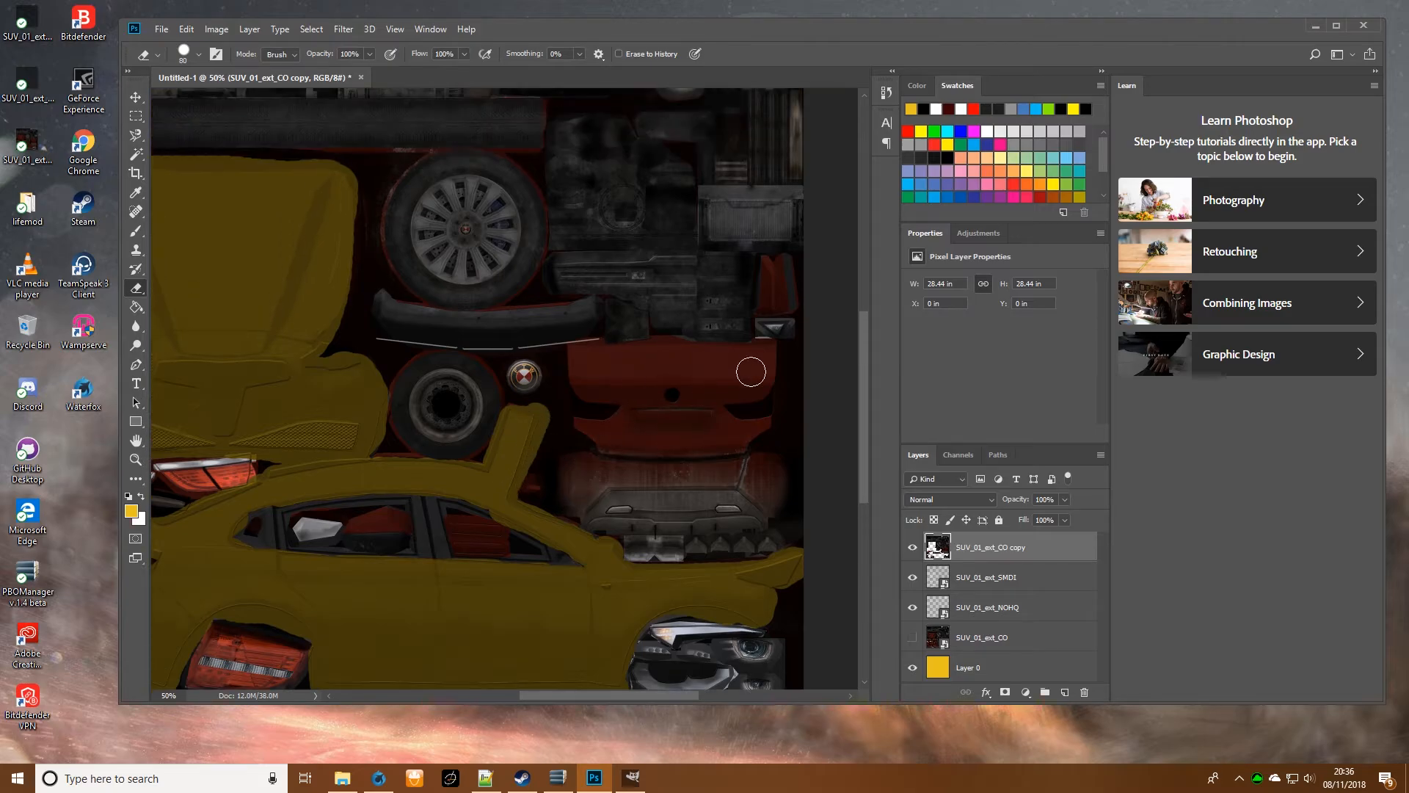
{"action": "mouse_move", "coordinate": [767, 422]}
{"action": "left_mouse_down"}
{"action": "mouse_move", "coordinate": [725, 449]}
{"action": "mouse_move", "coordinate": [614, 448]}
{"action": "mouse_move", "coordinate": [586, 428]}
{"action": "mouse_move", "coordinate": [742, 416]}
{"action": "mouse_move", "coordinate": [722, 429]}
{"action": "mouse_move", "coordinate": [672, 400]}
{"action": "mouse_move", "coordinate": [754, 395]}
{"action": "mouse_move", "coordinate": [770, 353]}
{"action": "mouse_move", "coordinate": [581, 360]}
{"action": "mouse_move", "coordinate": [582, 383]}
{"action": "mouse_move", "coordinate": [608, 393]}
{"action": "mouse_move", "coordinate": [674, 379]}
{"action": "mouse_move", "coordinate": [619, 379]}
{"action": "mouse_move", "coordinate": [731, 377]}
{"action": "mouse_move", "coordinate": [713, 381]}
{"action": "mouse_move", "coordinate": [734, 413]}
{"action": "mouse_move", "coordinate": [724, 451]}
{"action": "mouse_move", "coordinate": [686, 464]}
{"action": "mouse_move", "coordinate": [759, 485]}
{"action": "mouse_move", "coordinate": [777, 510]}
{"action": "mouse_move", "coordinate": [747, 485]}
{"action": "mouse_move", "coordinate": [791, 498]}
{"action": "mouse_move", "coordinate": [804, 481]}
{"action": "mouse_move", "coordinate": [763, 458]}
{"action": "mouse_move", "coordinate": [810, 469]}
{"action": "left_mouse_up"}
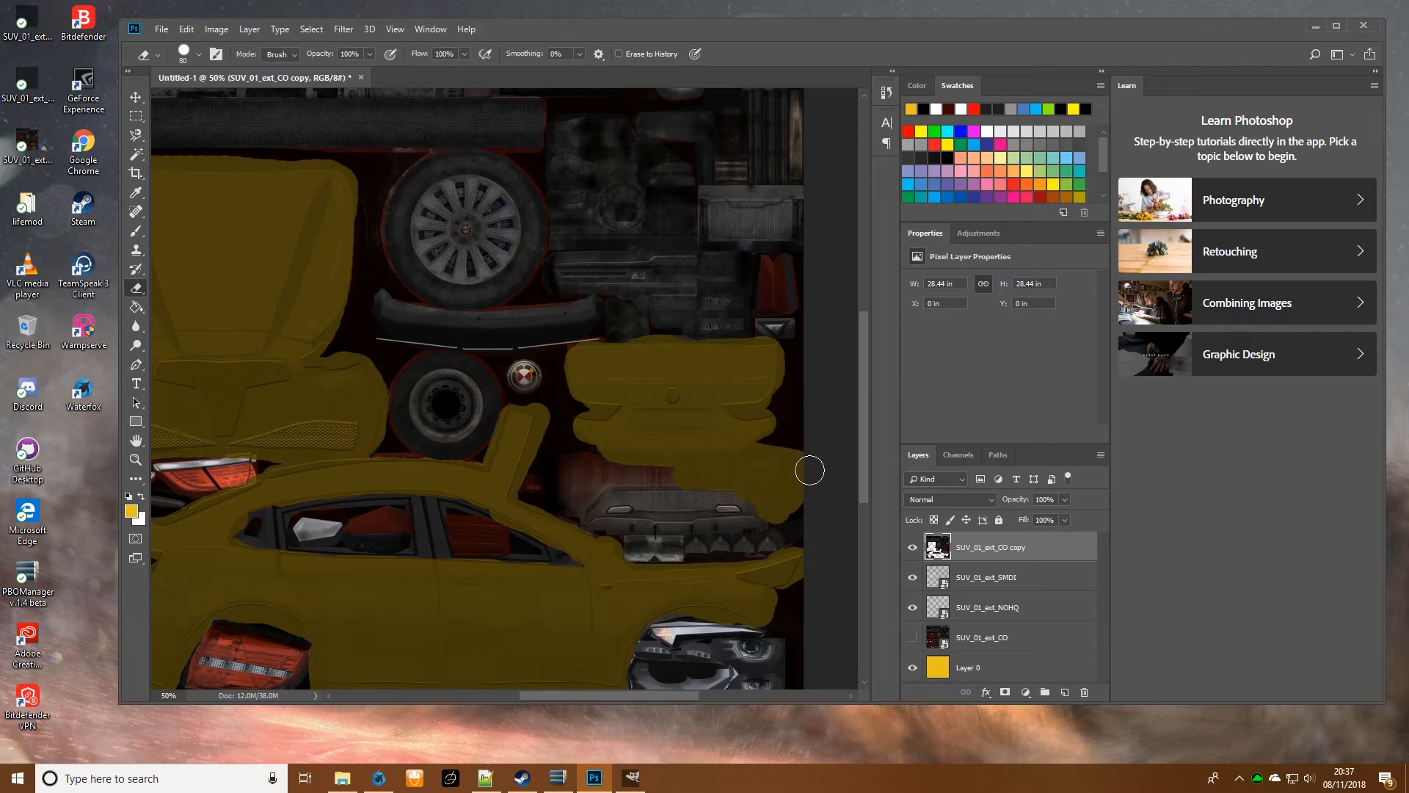
{"action": "mouse_move", "coordinate": [703, 470]}
{"action": "left_mouse_down"}
{"action": "mouse_move", "coordinate": [572, 462]}
{"action": "mouse_move", "coordinate": [565, 509]}
{"action": "mouse_move", "coordinate": [598, 481]}
{"action": "left_mouse_up"}
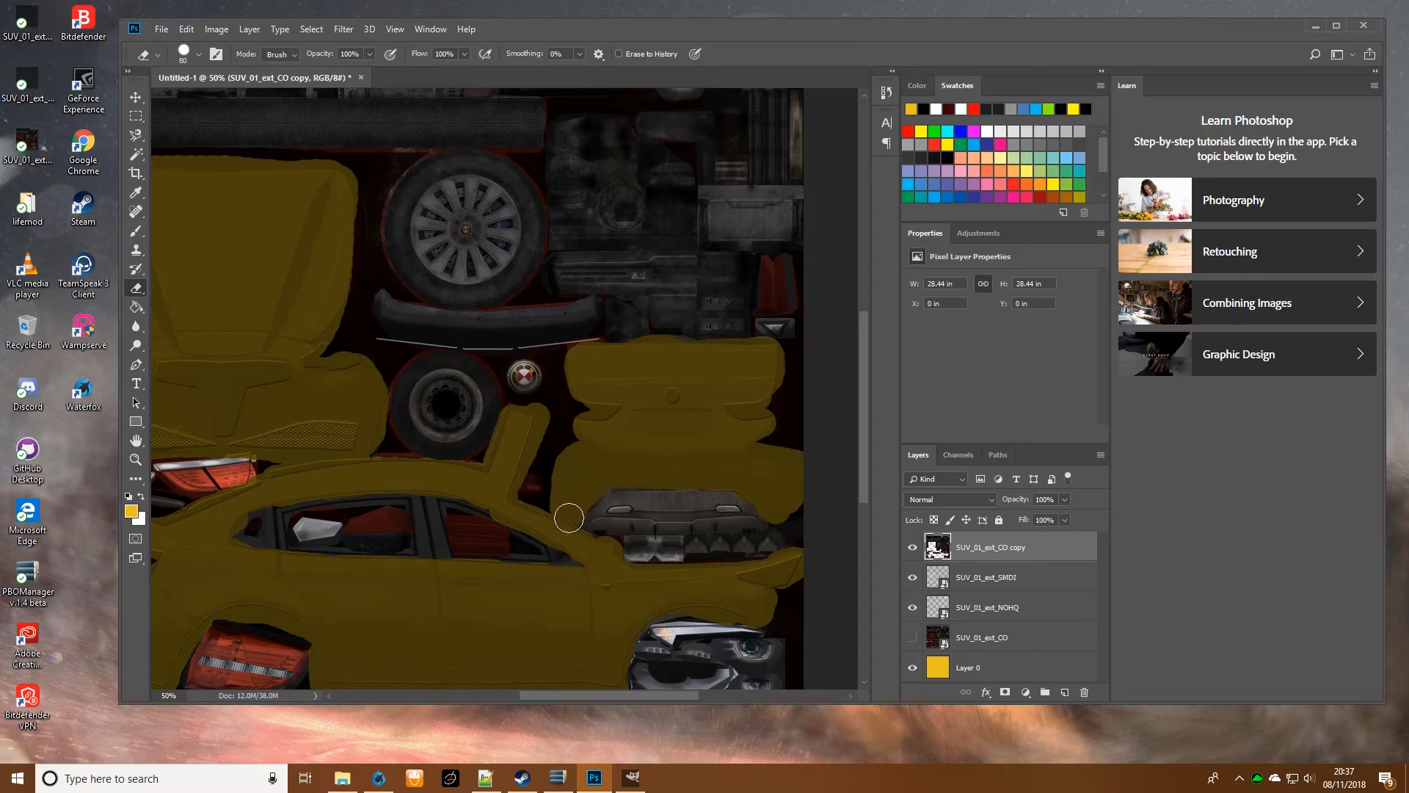
{"action": "scroll", "coordinate": [498, 531], "scroll_direction": "up", "scroll_amount": 5}
{"action": "mouse_move", "coordinate": [768, 476]}
{"action": "left_mouse_down"}
{"action": "mouse_move", "coordinate": [773, 515]}
{"action": "mouse_move", "coordinate": [802, 513]}
{"action": "mouse_move", "coordinate": [778, 475]}
{"action": "mouse_move", "coordinate": [770, 517]}
{"action": "left_mouse_up"}
{"action": "scroll", "coordinate": [781, 520], "scroll_direction": "down", "scroll_amount": 6}
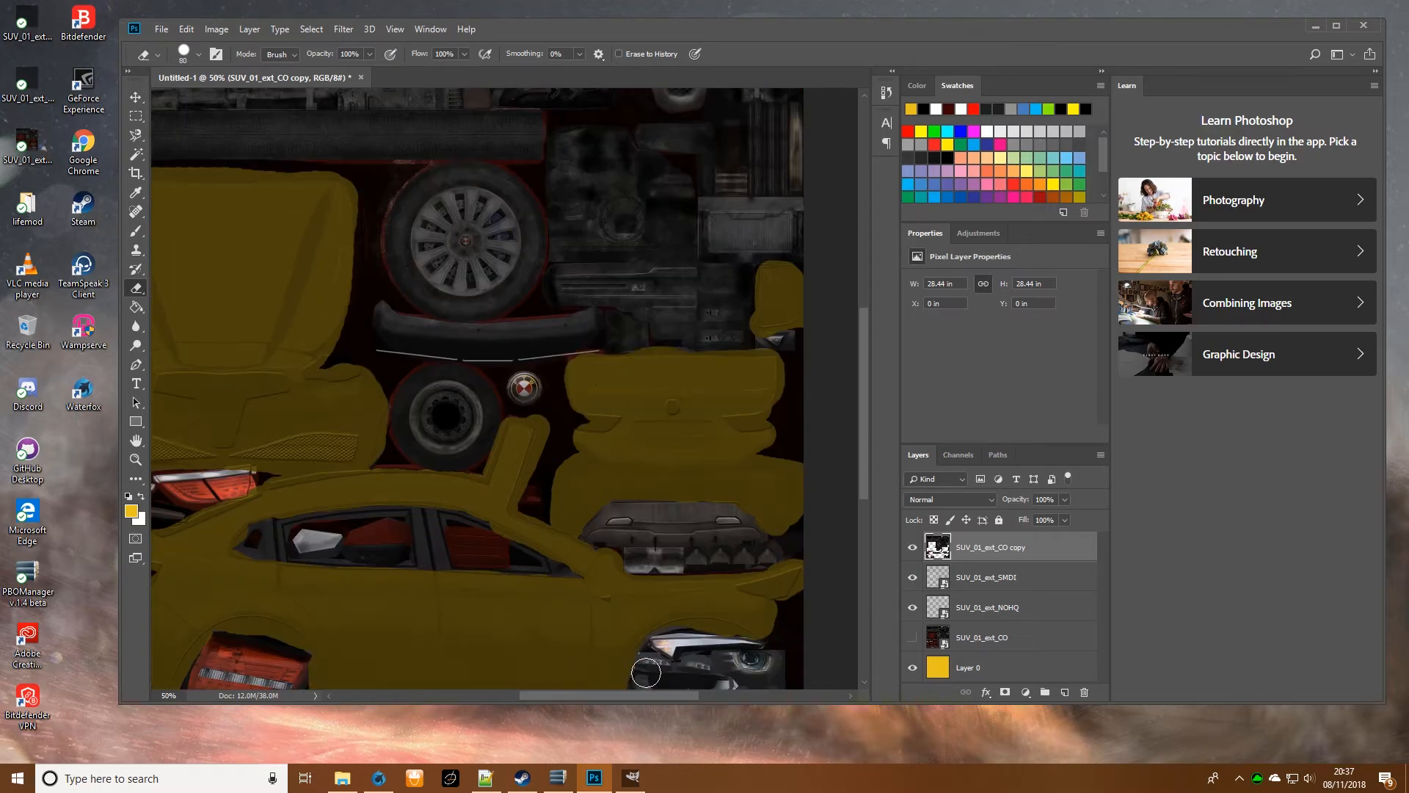
- Erase the red areas inside the car's rear and front side windows, reducing the eraser to size 45 for the front one
{"action": "scroll", "coordinate": [582, 670], "scroll_direction": "left", "scroll_amount": 5}
{"action": "scroll", "coordinate": [571, 505], "scroll_direction": "down", "scroll_amount": 1}
{"action": "left_click_drag", "start_coordinate": [622, 488], "coordinate": [580, 490]}
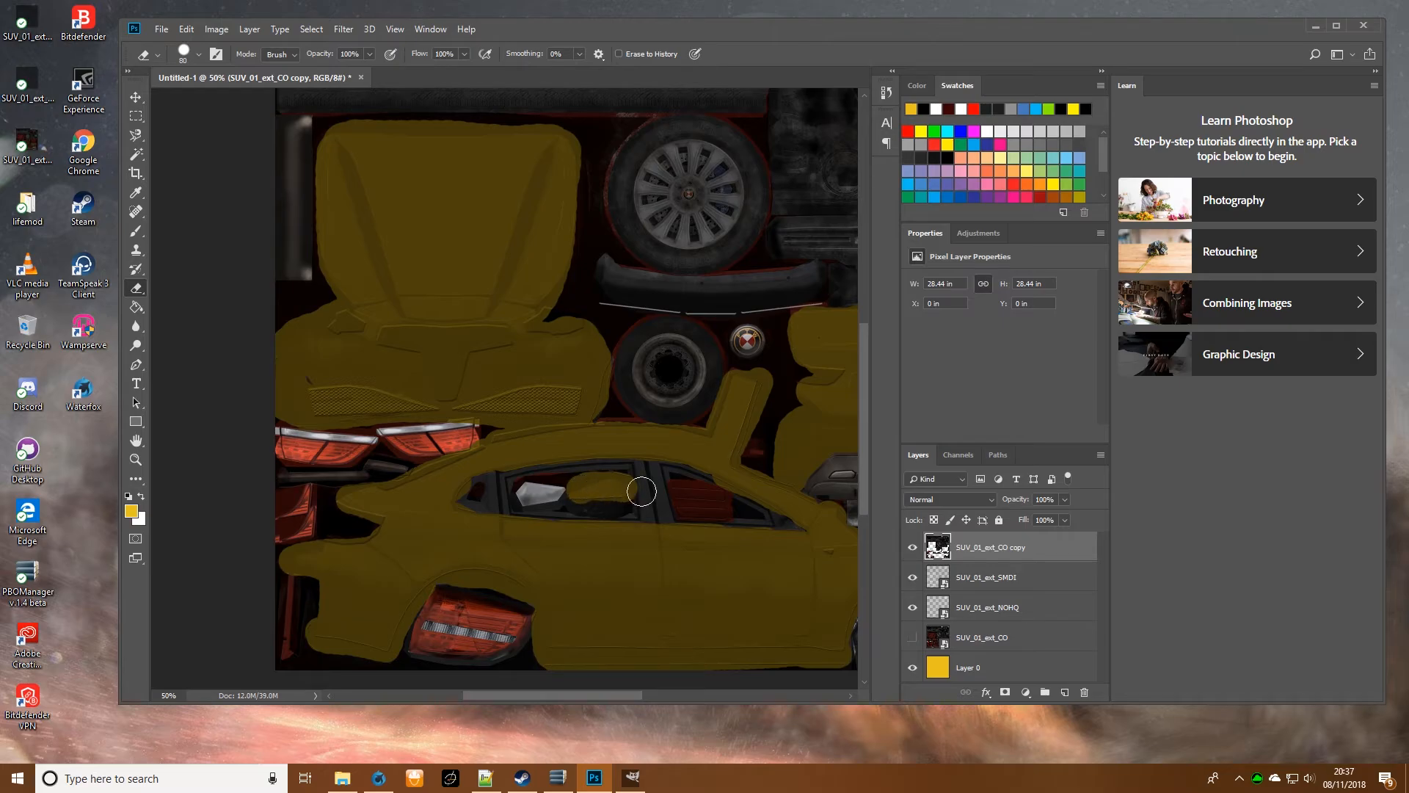
{"action": "left_click_drag", "start_coordinate": [684, 512], "coordinate": [722, 513]}
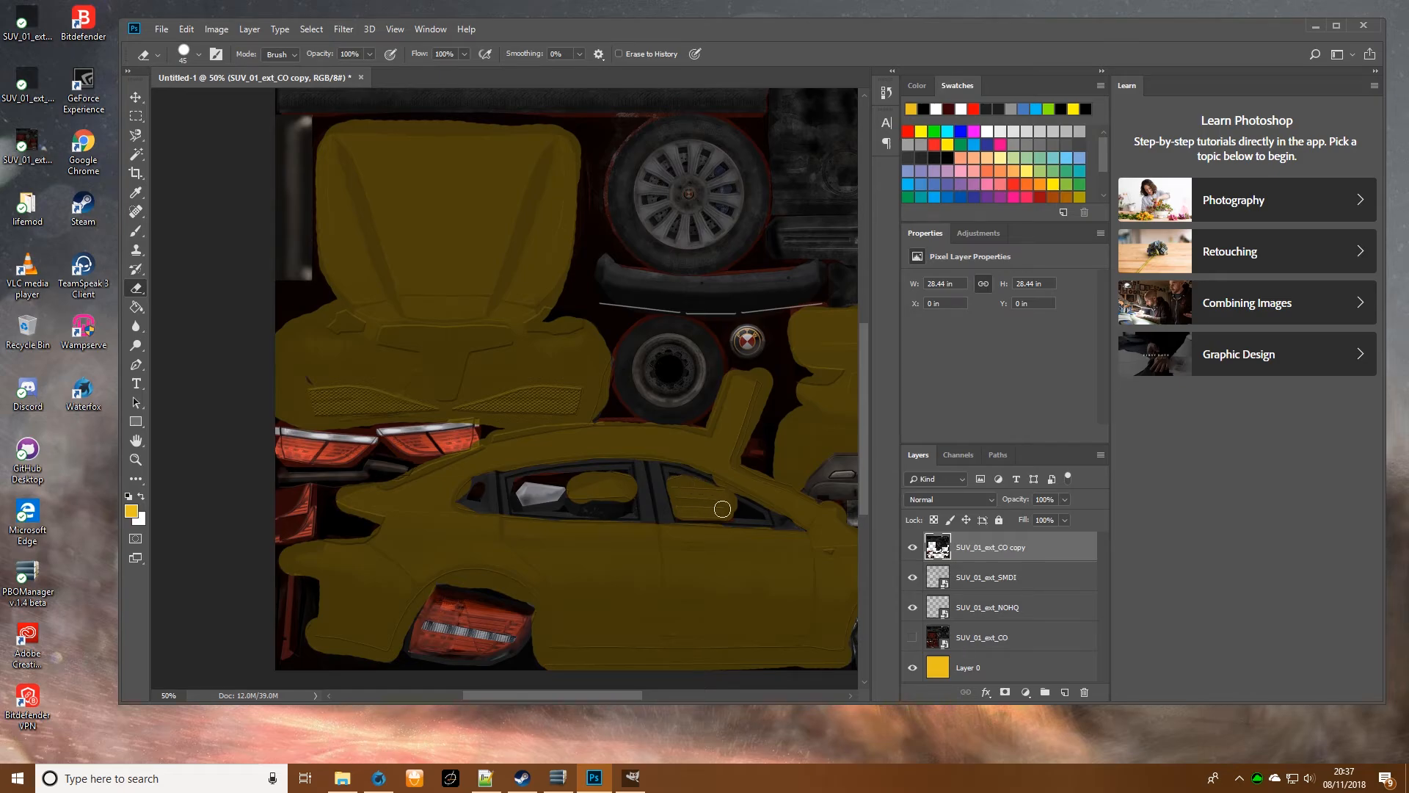
{"action": "scroll", "coordinate": [714, 498], "scroll_direction": "up", "scroll_amount": 3}
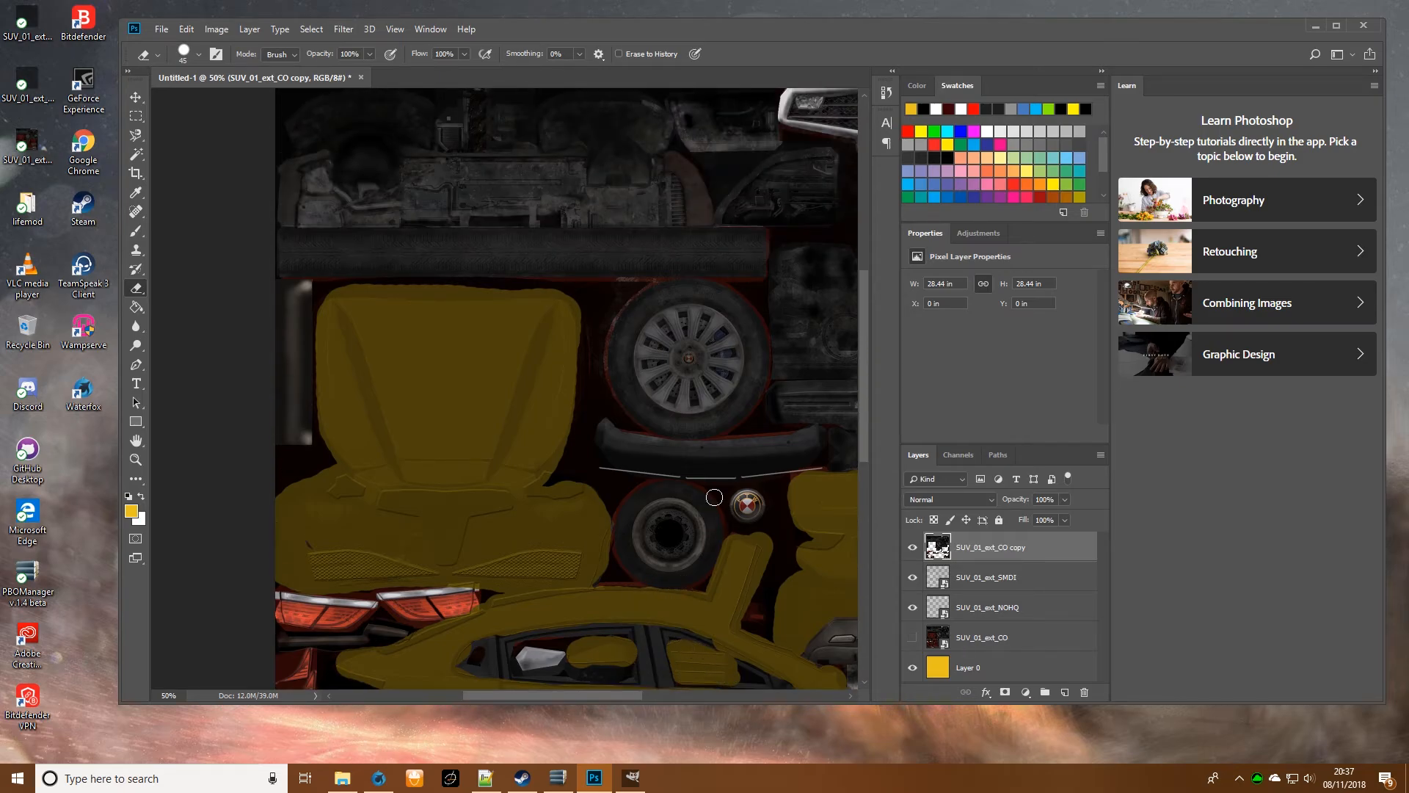
{"action": "key", "text": "ctrl+minus"}
{"action": "key", "text": "ctrl+minus"}
{"action": "key", "text": "ctrl+plus"}
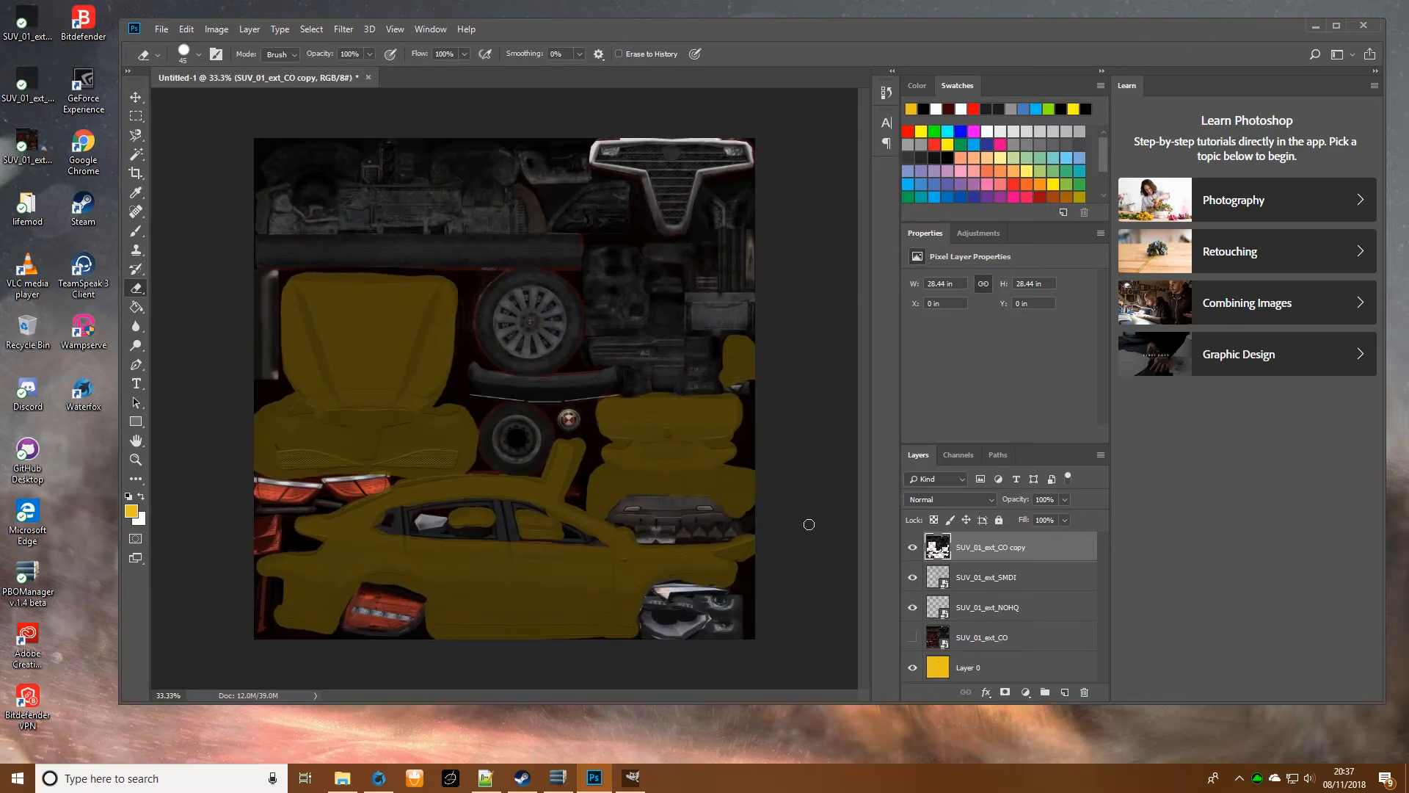
- Quick-export the finished texture as a PNG named SUV_1 to the Desktop folder
{"action": "left_click", "coordinate": [162, 29]}
{"action": "mouse_move", "coordinate": [301, 229]}
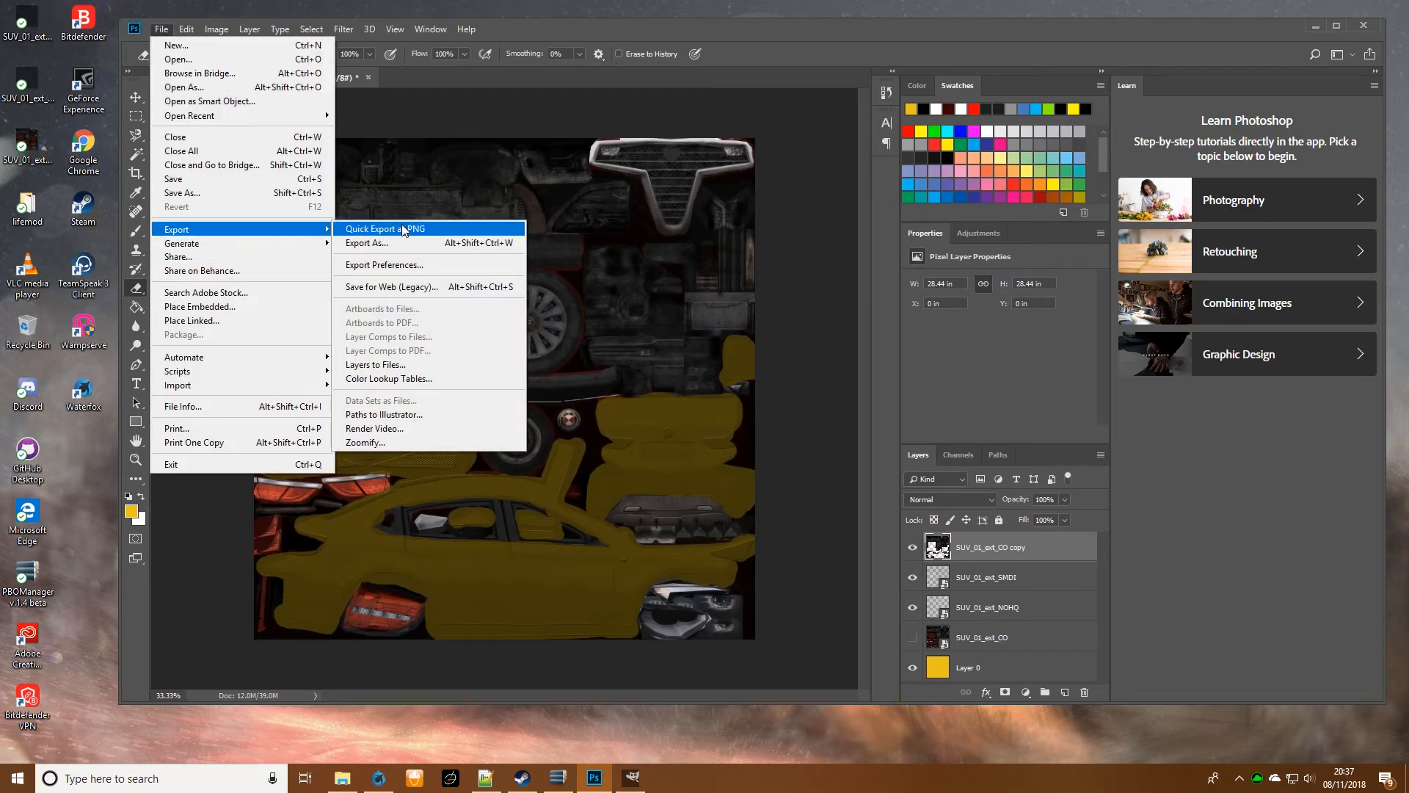
{"action": "left_click", "coordinate": [477, 230]}
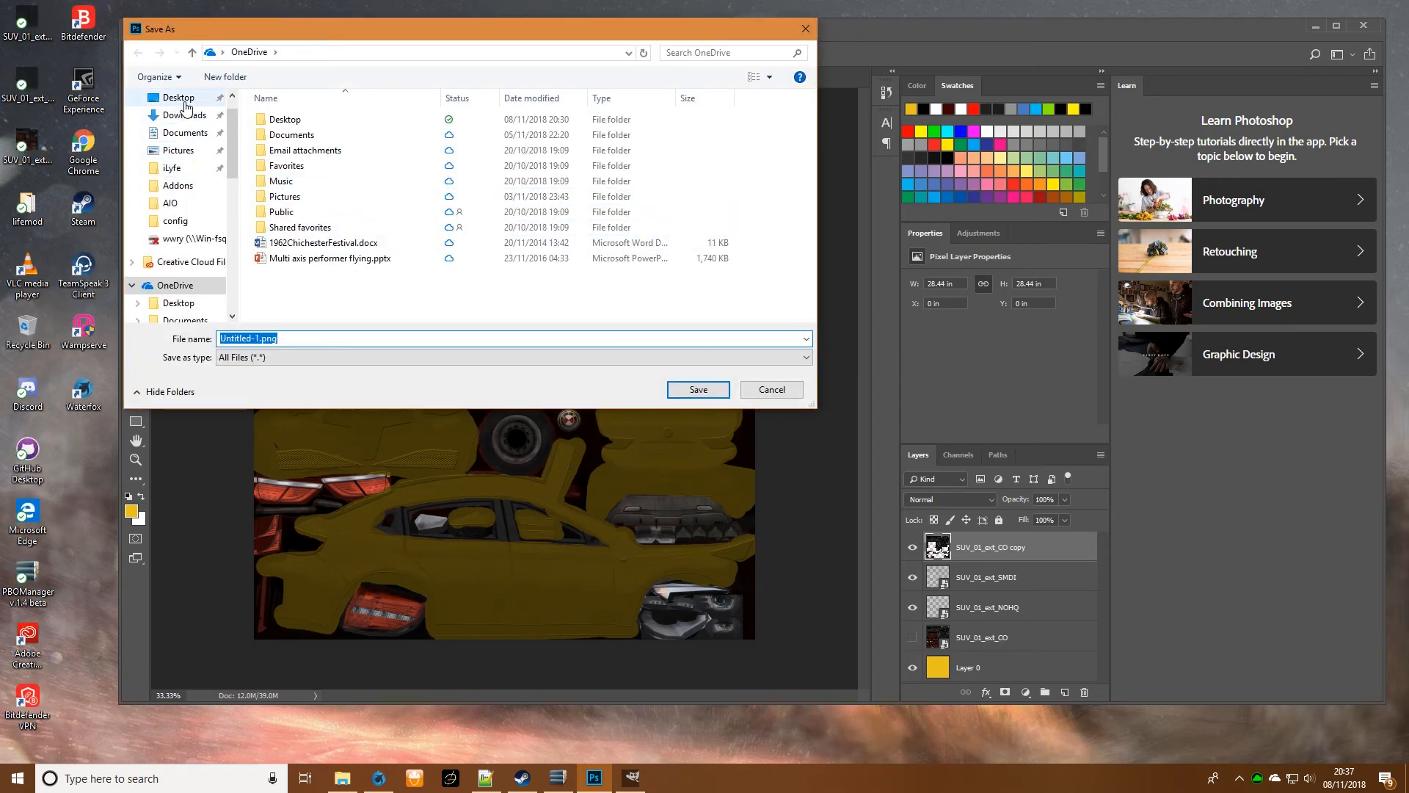
{"action": "left_click", "coordinate": [183, 100]}
{"action": "left_click", "coordinate": [437, 337]}
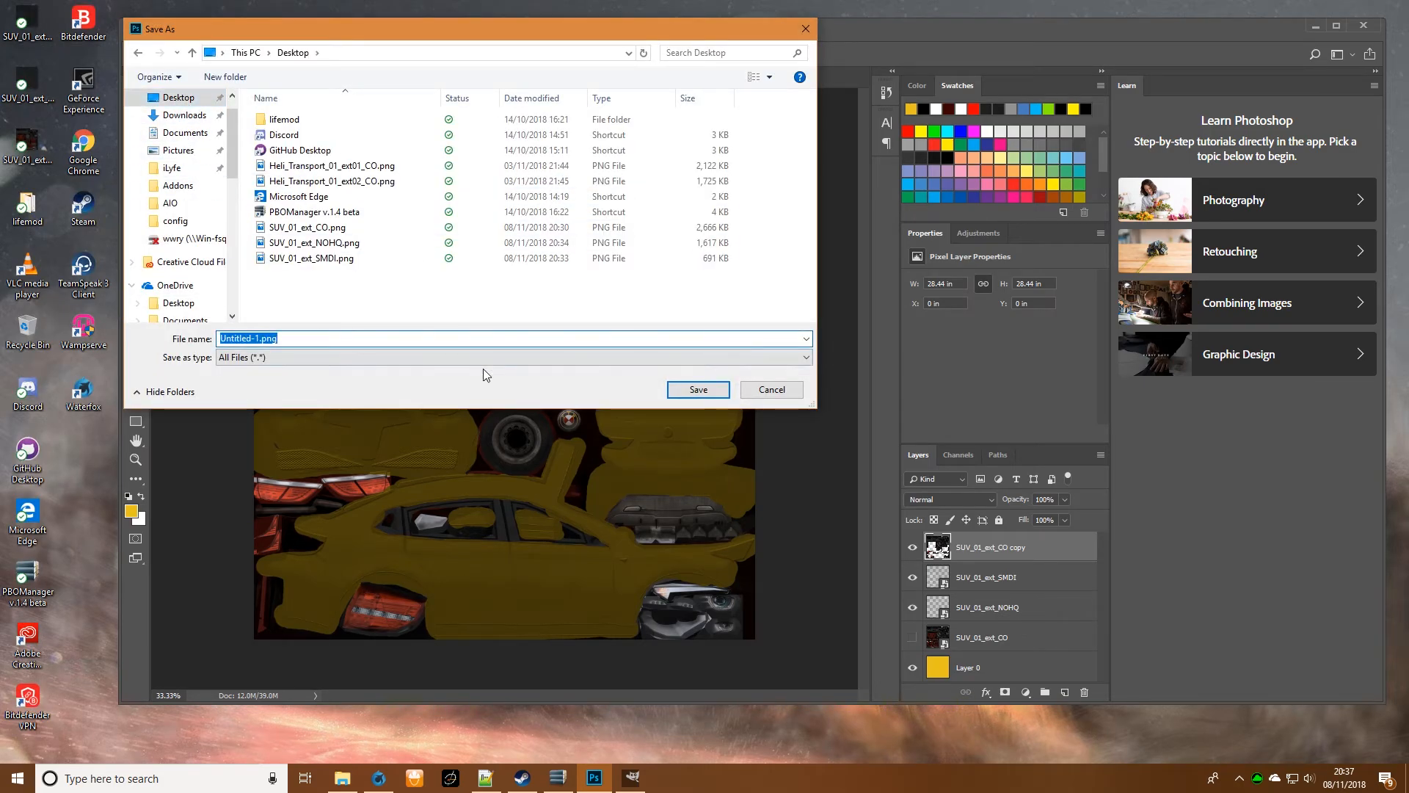
{"action": "type", "text": "SUV"}
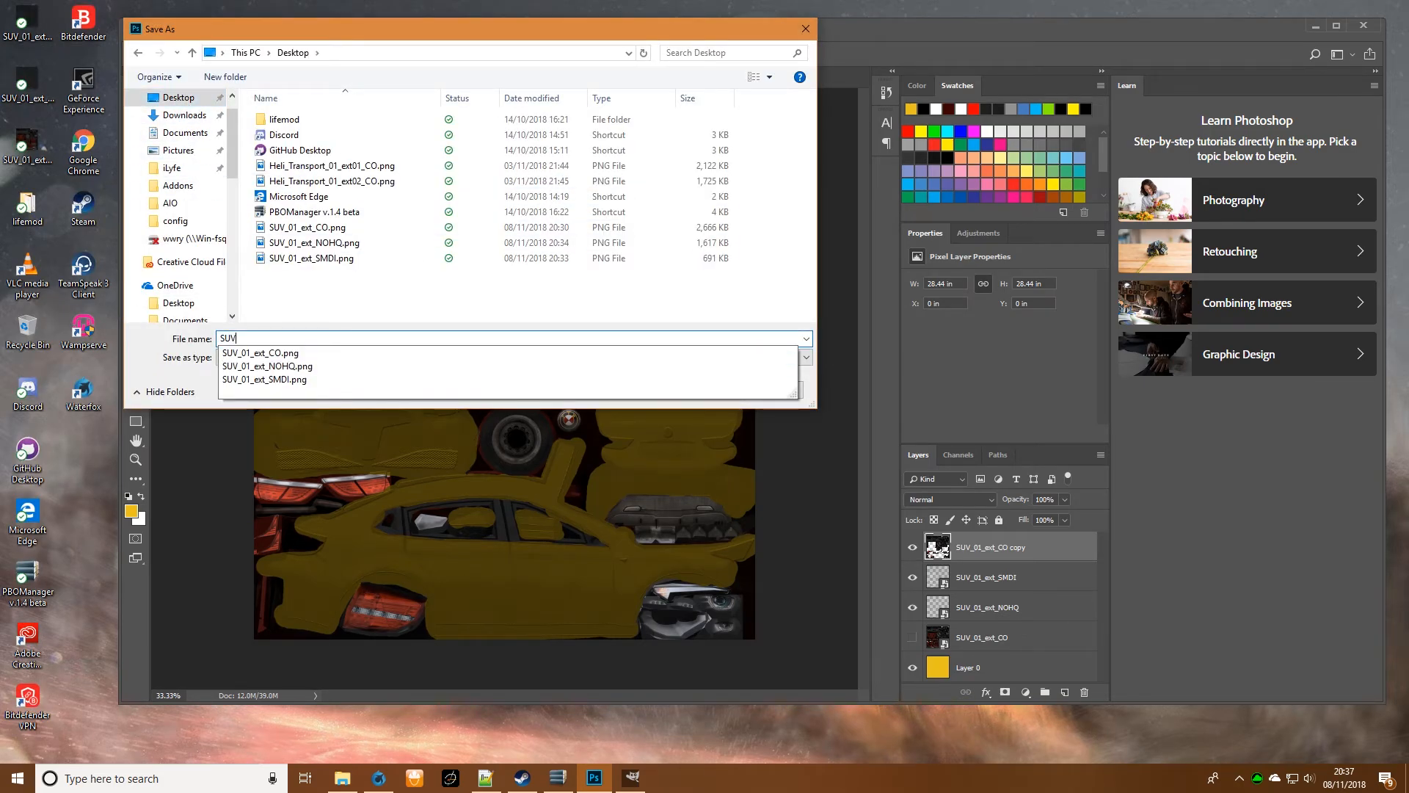
{"action": "type", "text": "_01"}
{"action": "key", "text": "Return"}
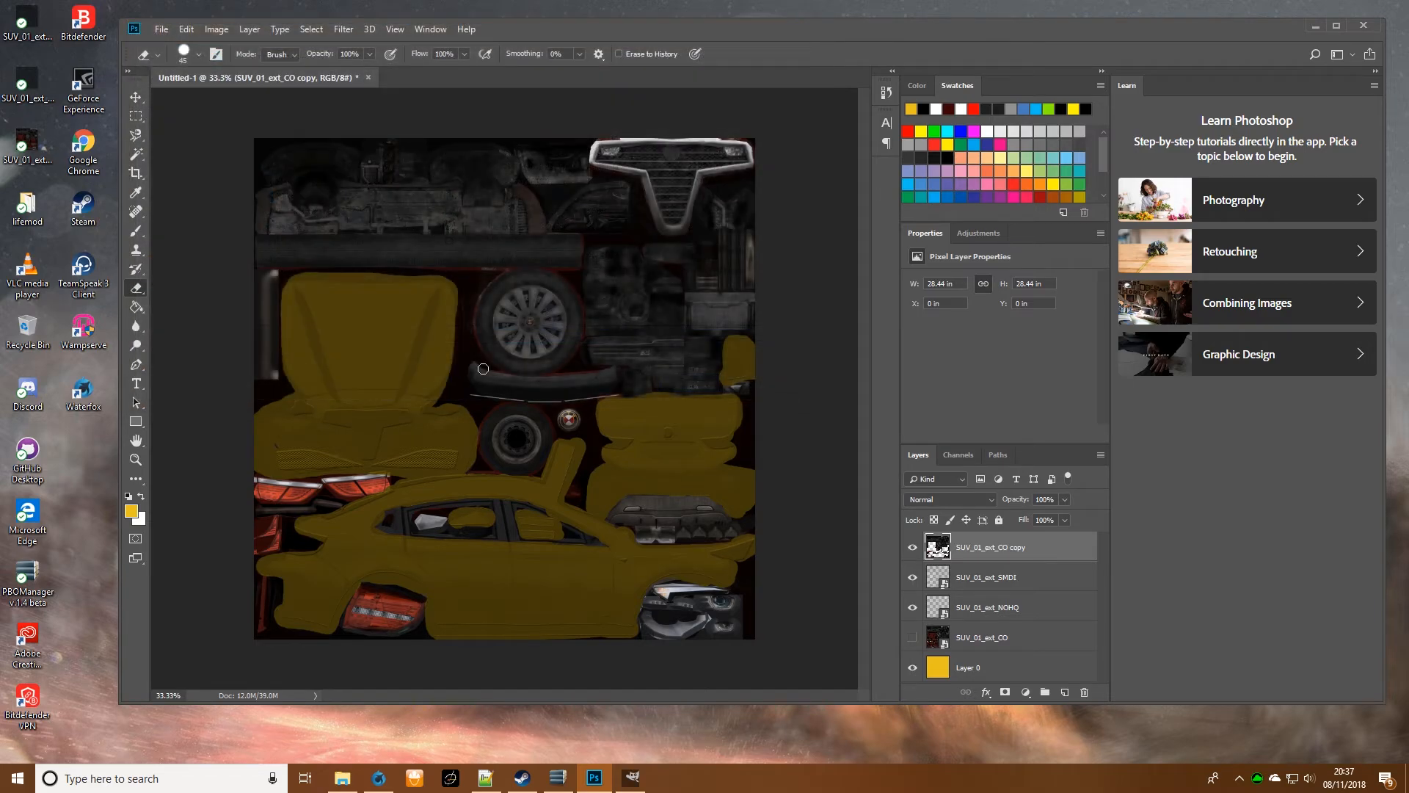
- Switch to Steam, start Arma 3 Tools and open its ImageToPAA converter
{"action": "mouse_move", "coordinate": [344, 785]}
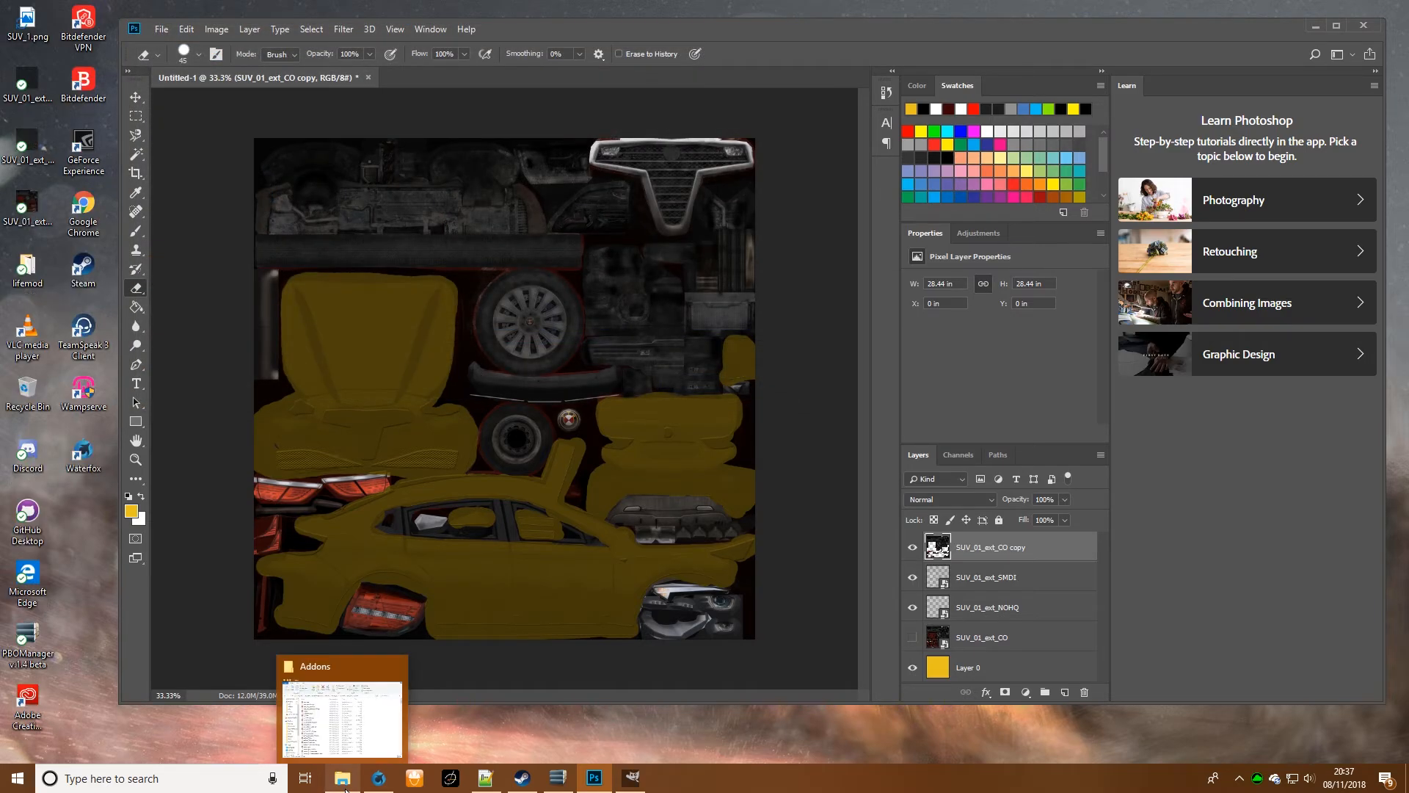
{"action": "left_click", "coordinate": [522, 778]}
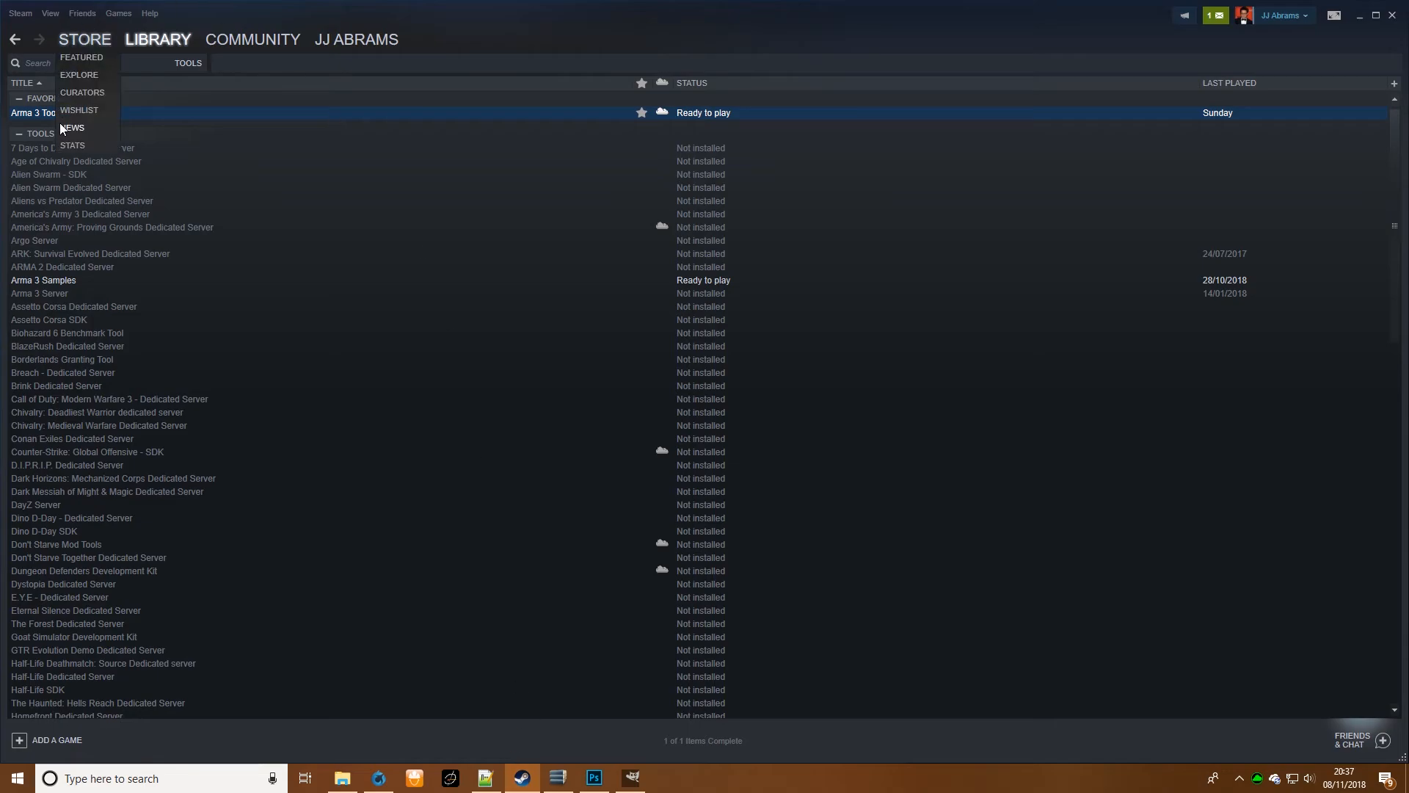
{"action": "double_click", "coordinate": [24, 114]}
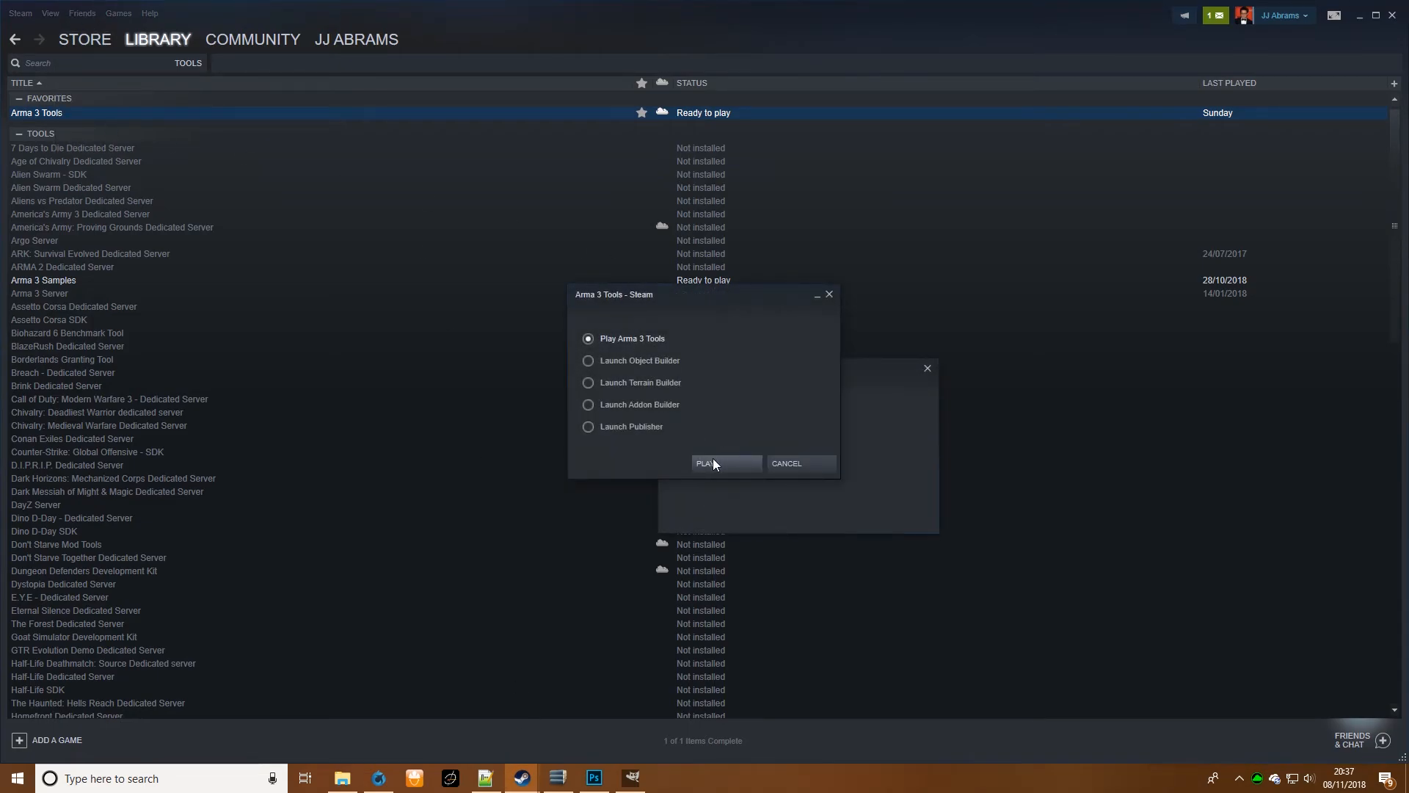
{"action": "left_click", "coordinate": [709, 464]}
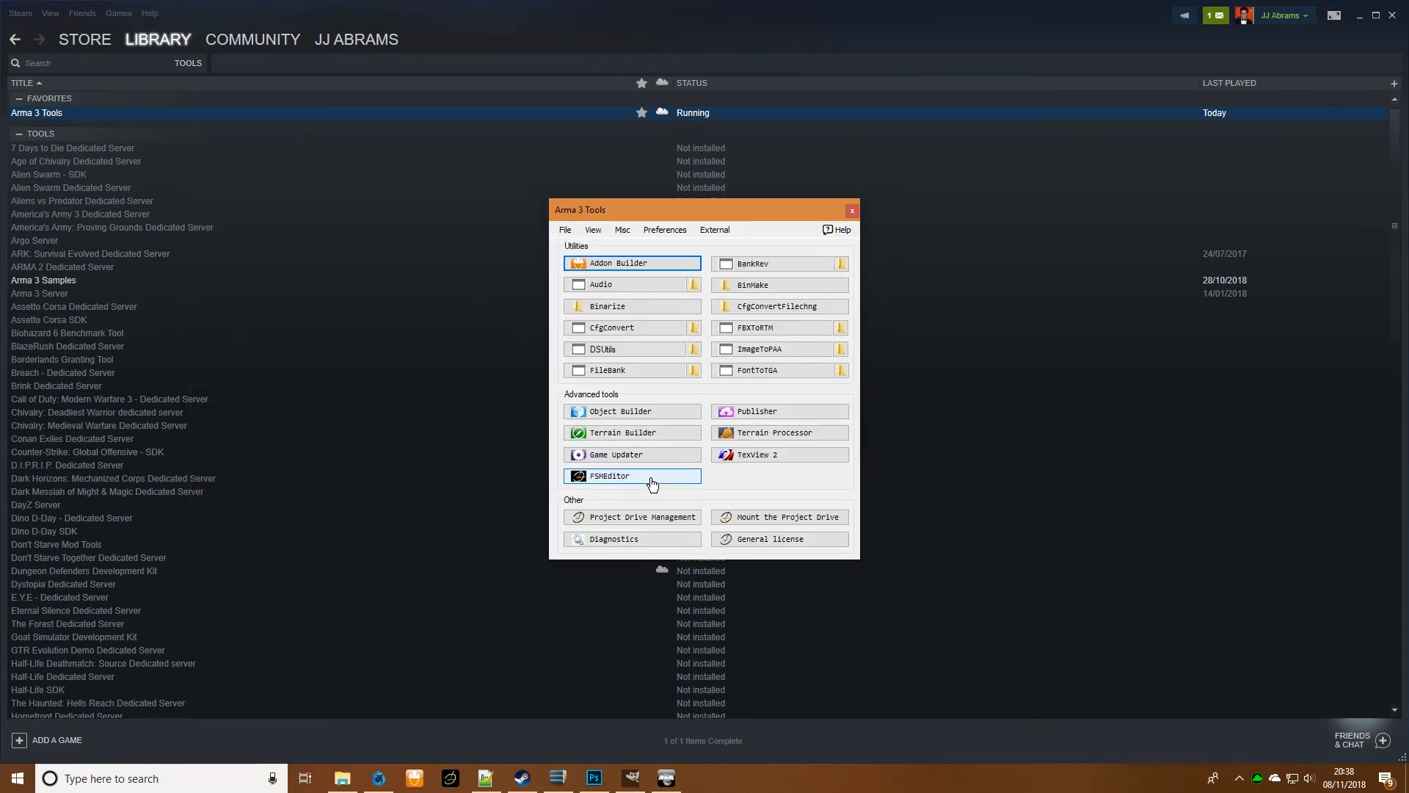
{"action": "left_click", "coordinate": [781, 352]}
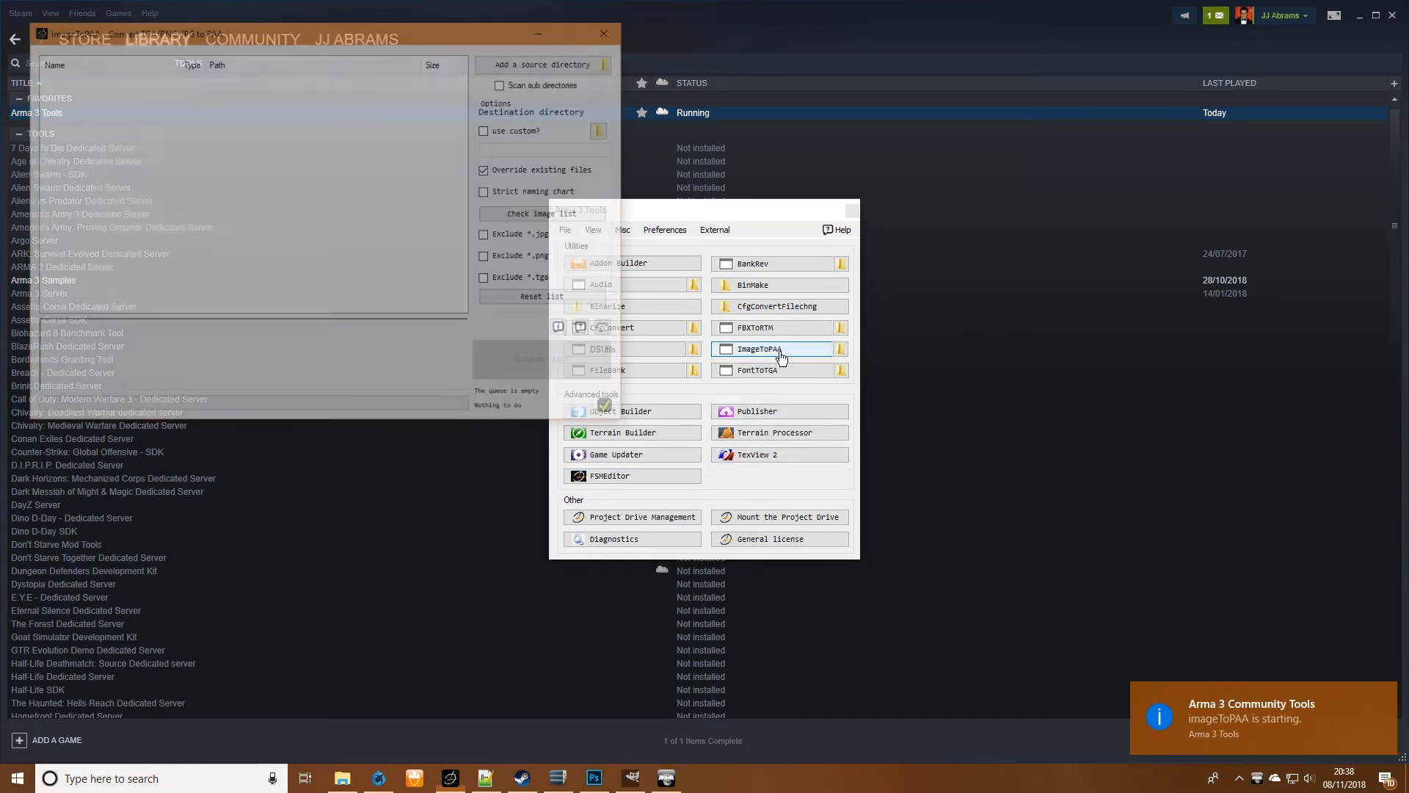
- Clear away the Steam, Photoshop and Arma 3 Tools windows and add SUV_1.png from the desktop to the ImageToPAA list
{"action": "left_click", "coordinate": [1360, 18]}
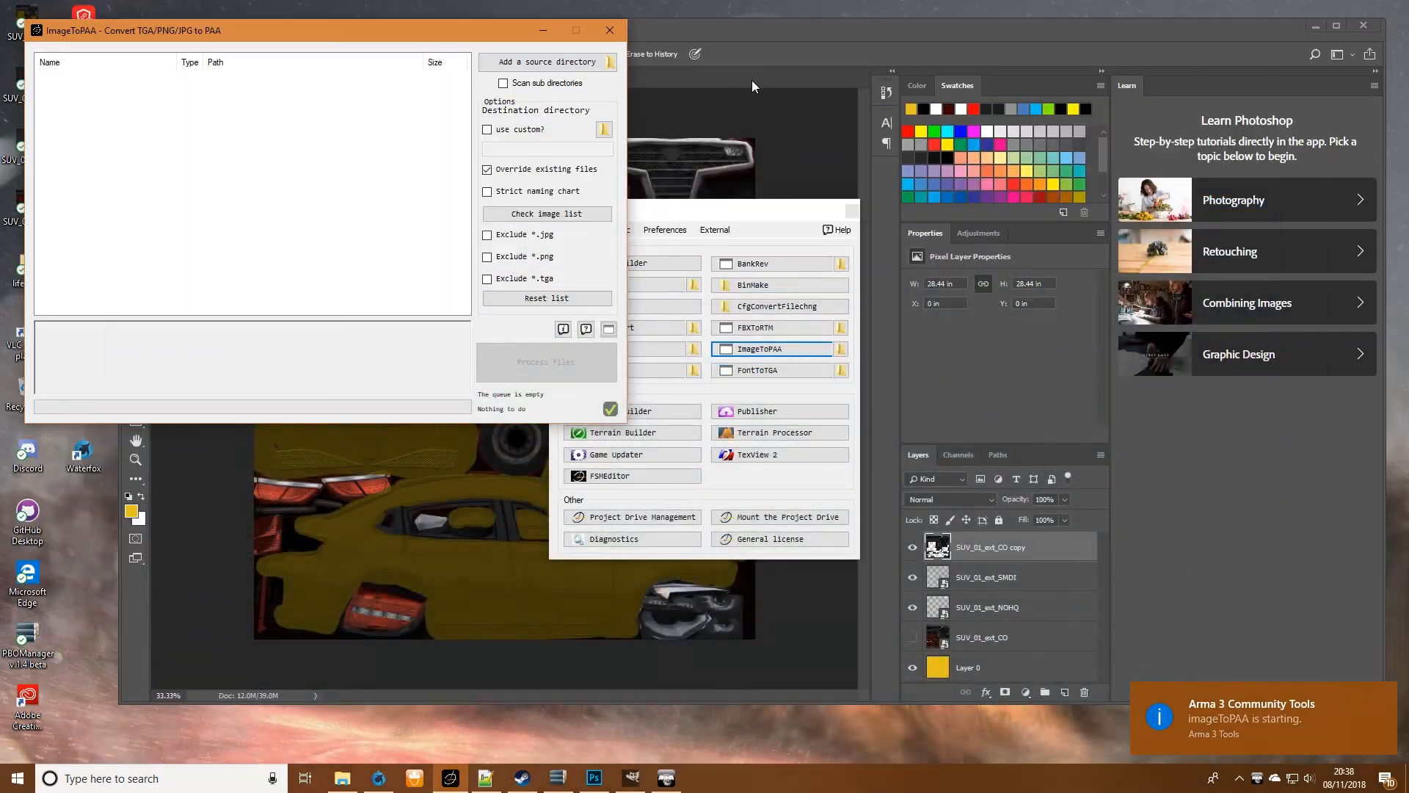
{"action": "left_click", "coordinate": [1315, 26]}
{"action": "left_click", "coordinate": [853, 210]}
{"action": "left_click_drag", "start_coordinate": [386, 31], "coordinate": [694, 86]}
{"action": "left_click_drag", "start_coordinate": [27, 18], "coordinate": [515, 205]}
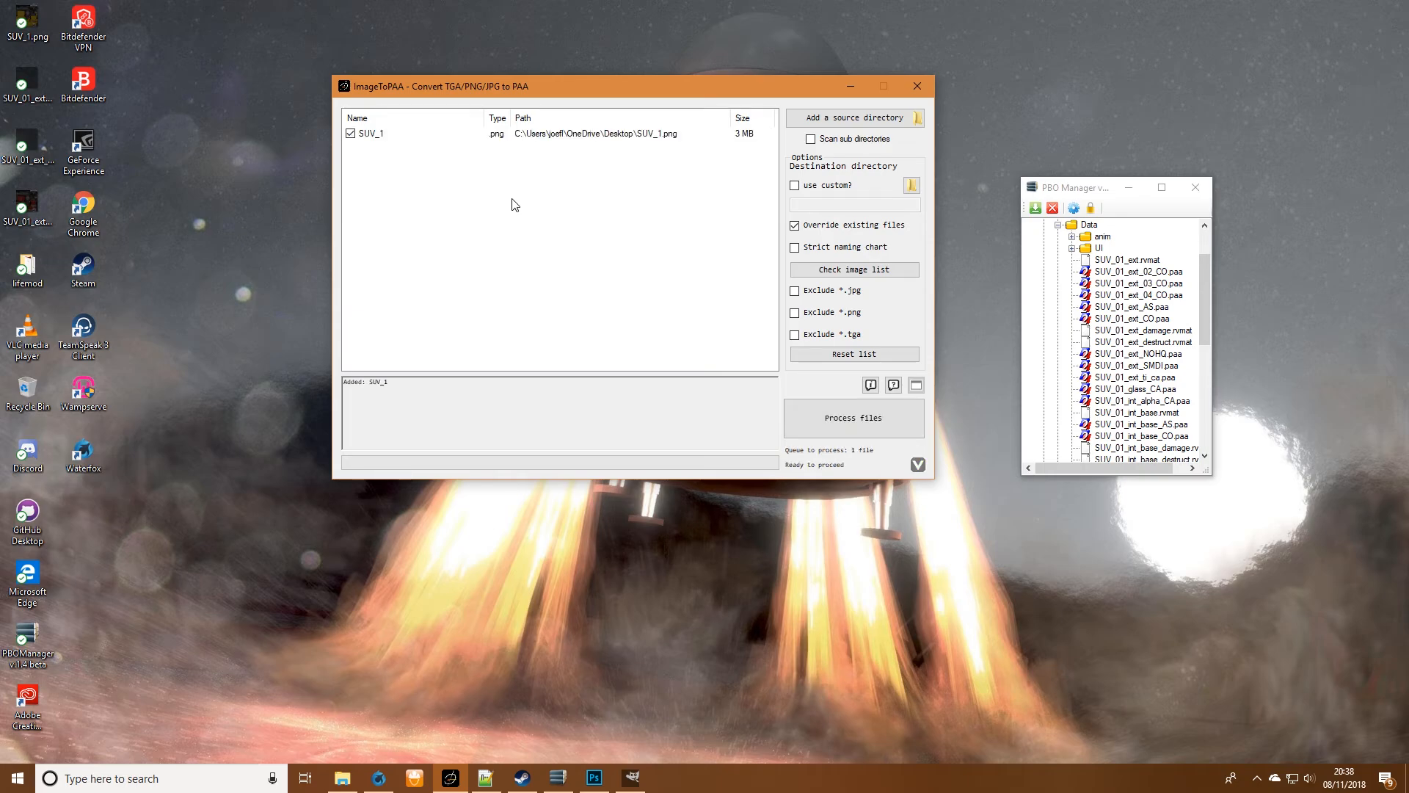
- Convert the listed SUV_1.png to PAA with the existing-file override left on
{"action": "left_click", "coordinate": [609, 135]}
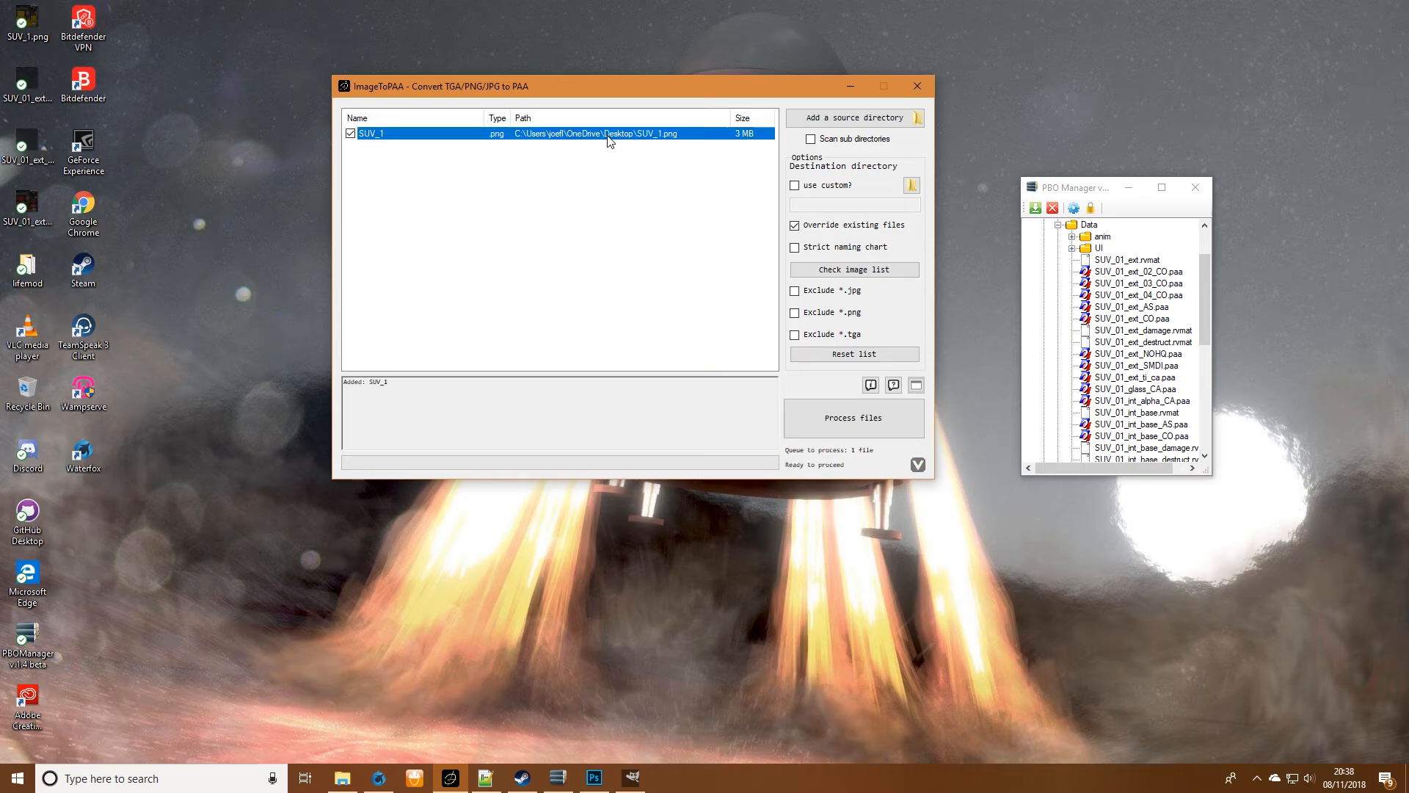
{"action": "left_click", "coordinate": [830, 417]}
{"action": "left_click", "coordinate": [749, 444]}
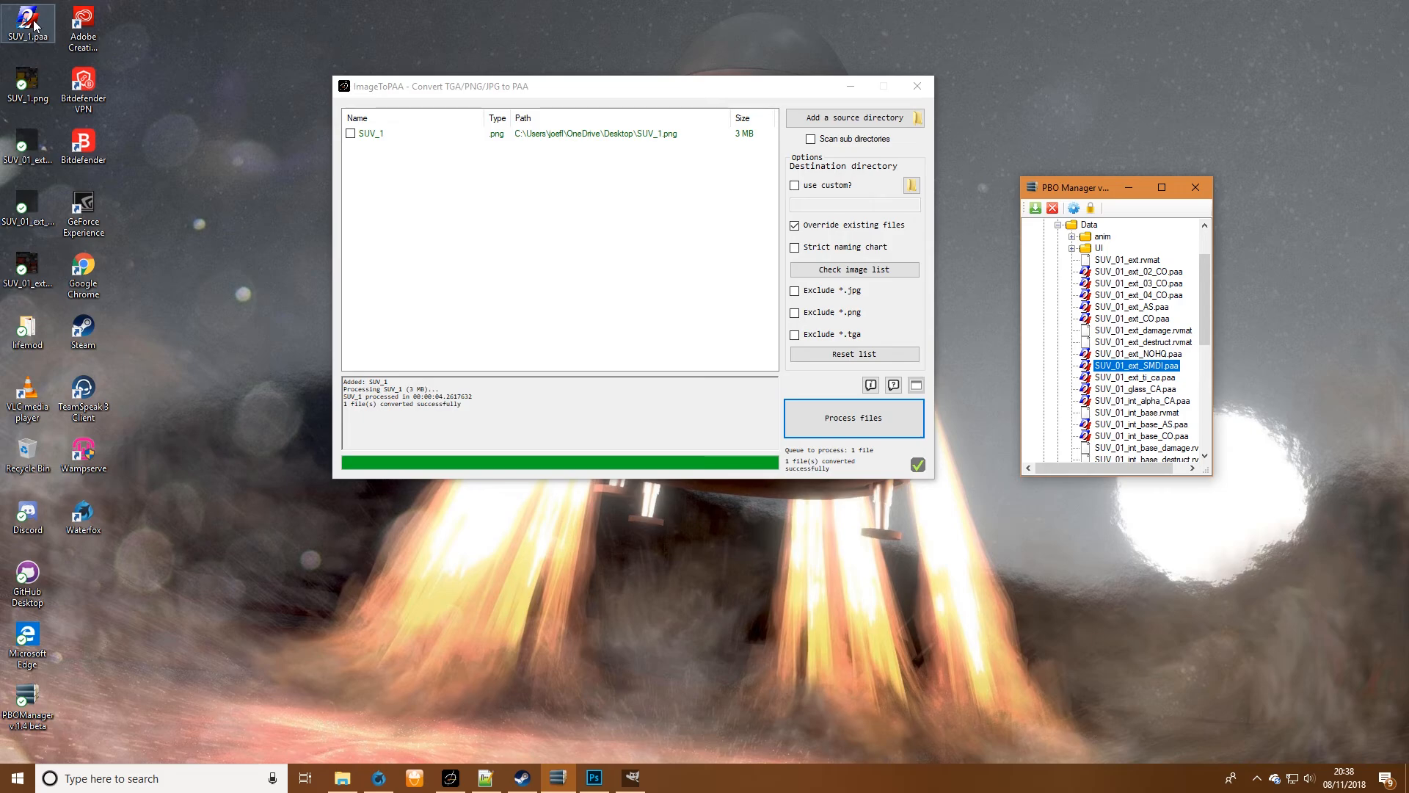
- Open the converted SUV_1.paa from the desktop in Texture Viewer, examine the bodywork up close and close the viewer
{"action": "left_click", "coordinate": [614, 140]}
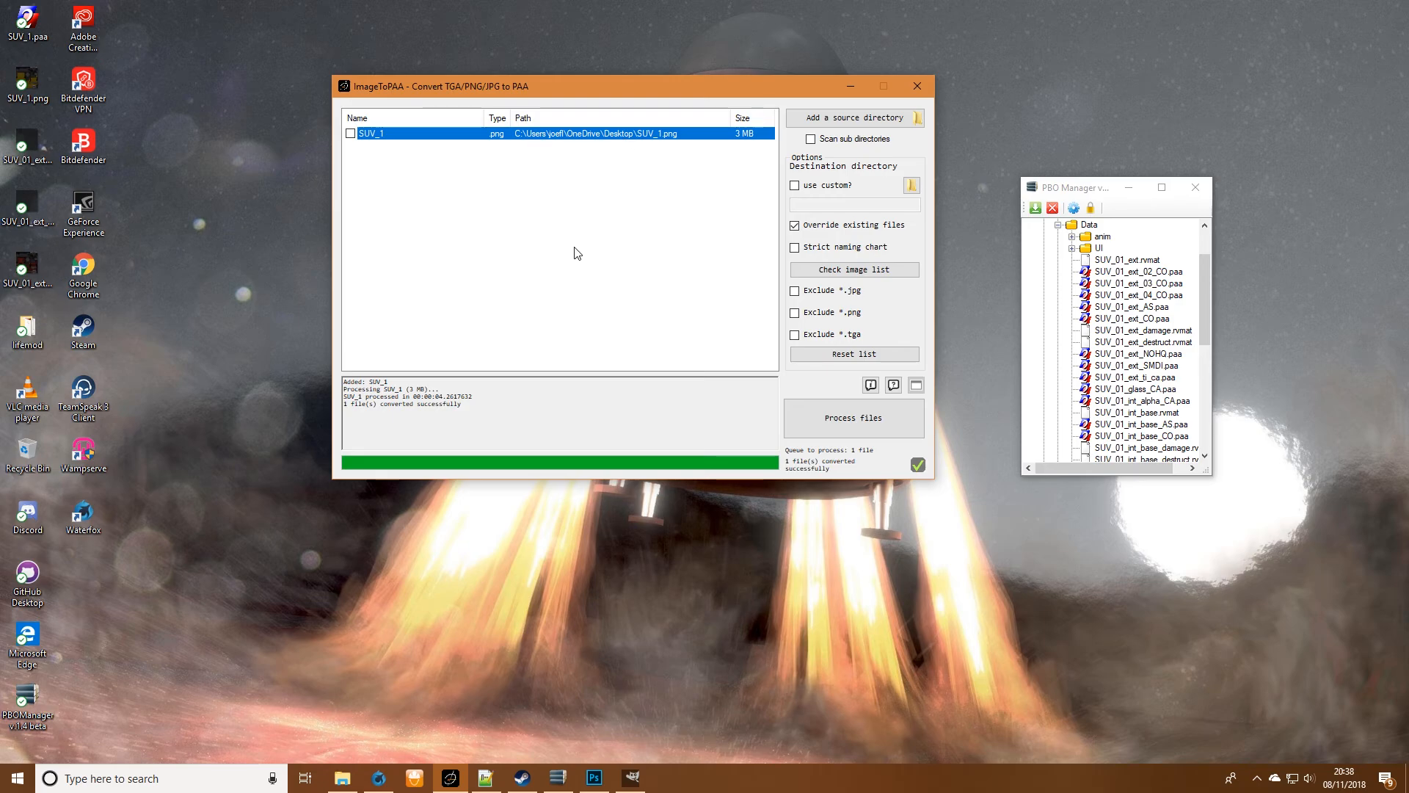
{"action": "right_click", "coordinate": [423, 136]}
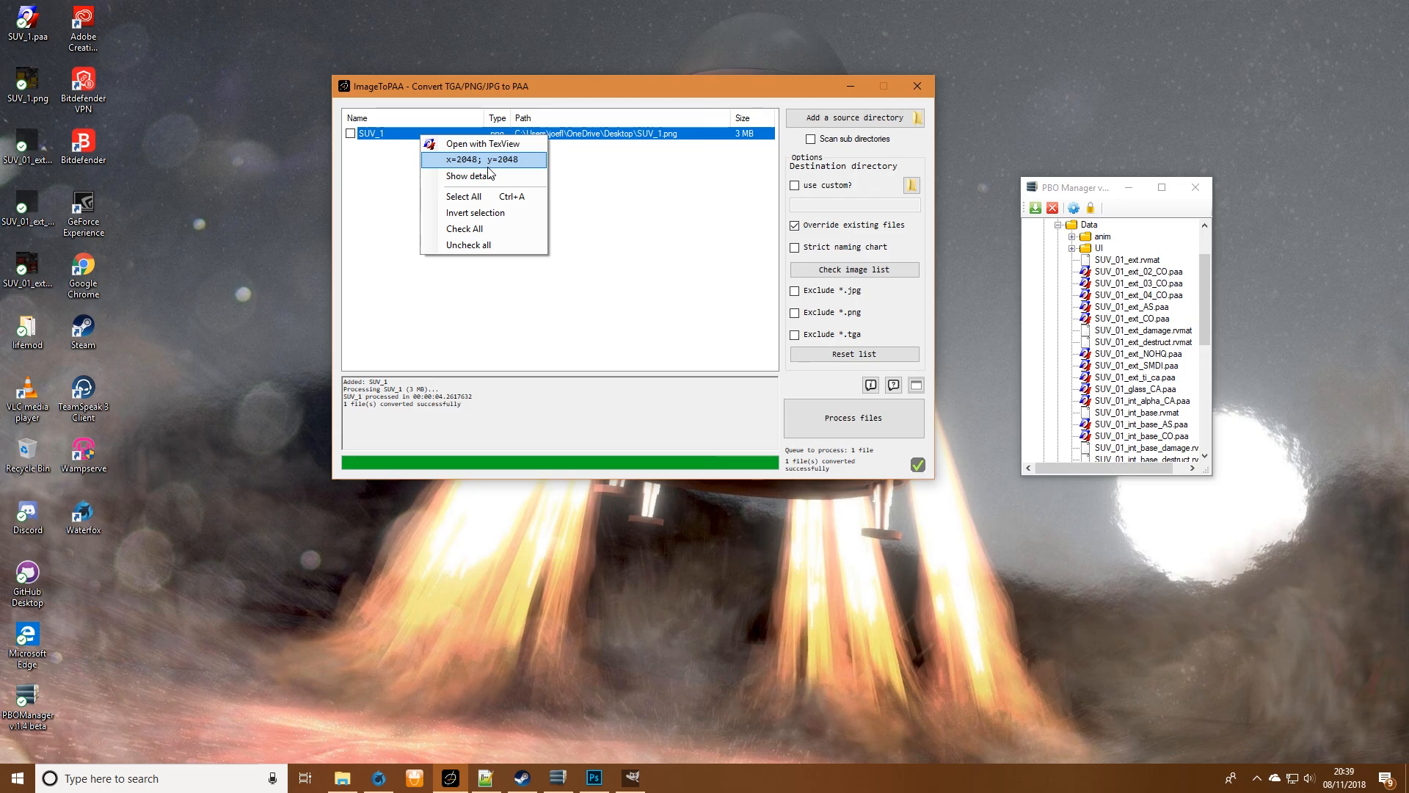
{"action": "left_click", "coordinate": [608, 231]}
{"action": "double_click", "coordinate": [38, 29]}
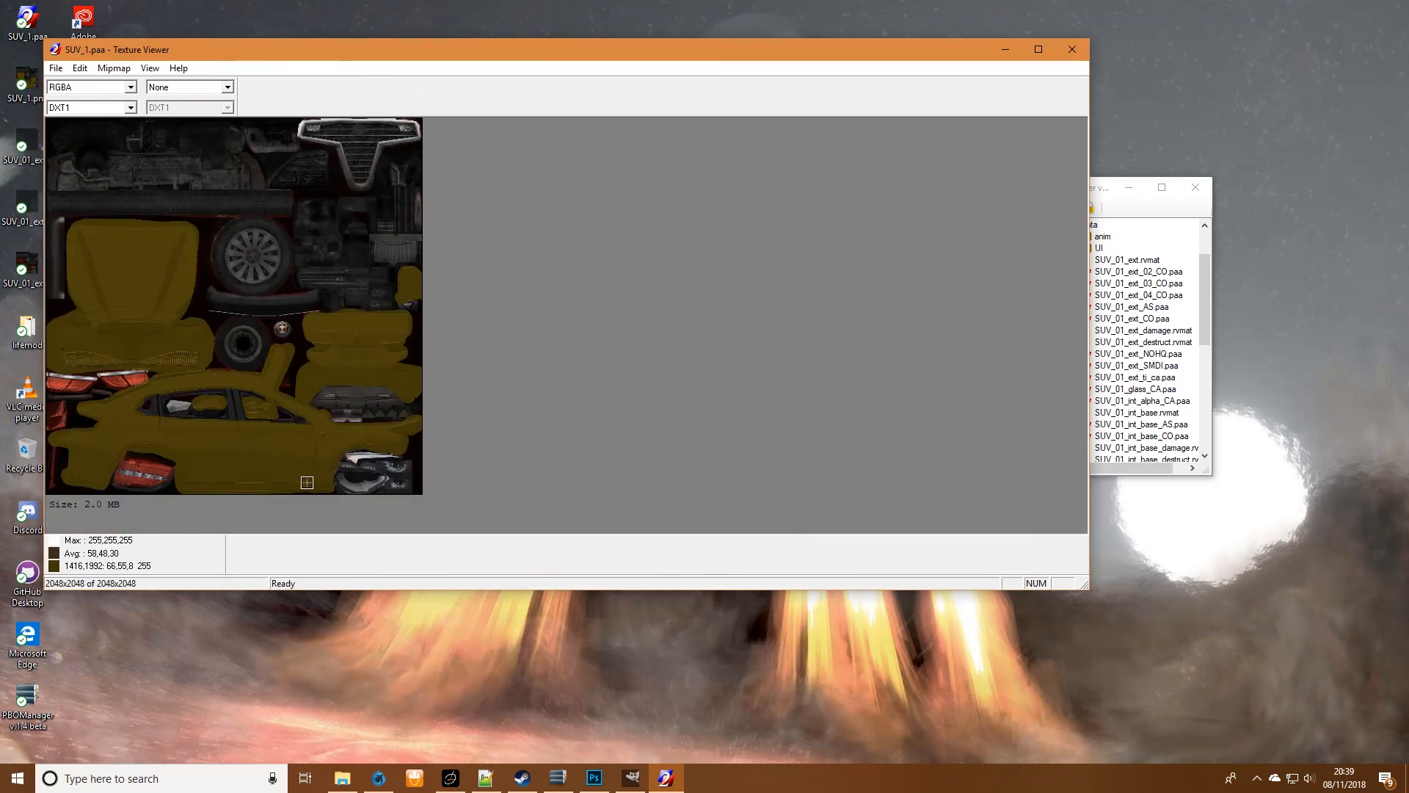
{"action": "scroll", "coordinate": [556, 472], "scroll_direction": "up", "scroll_amount": 1}
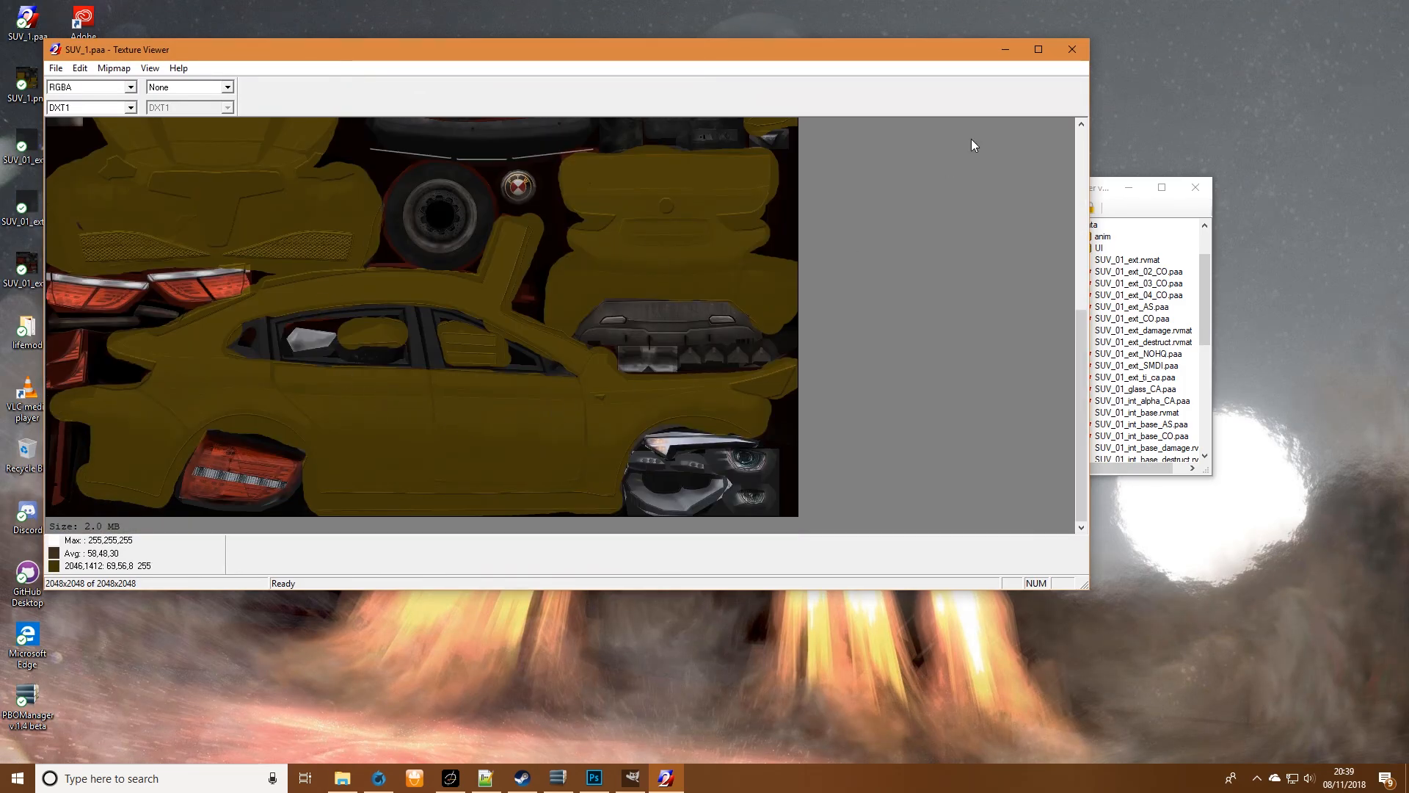
{"action": "left_click", "coordinate": [1071, 50]}
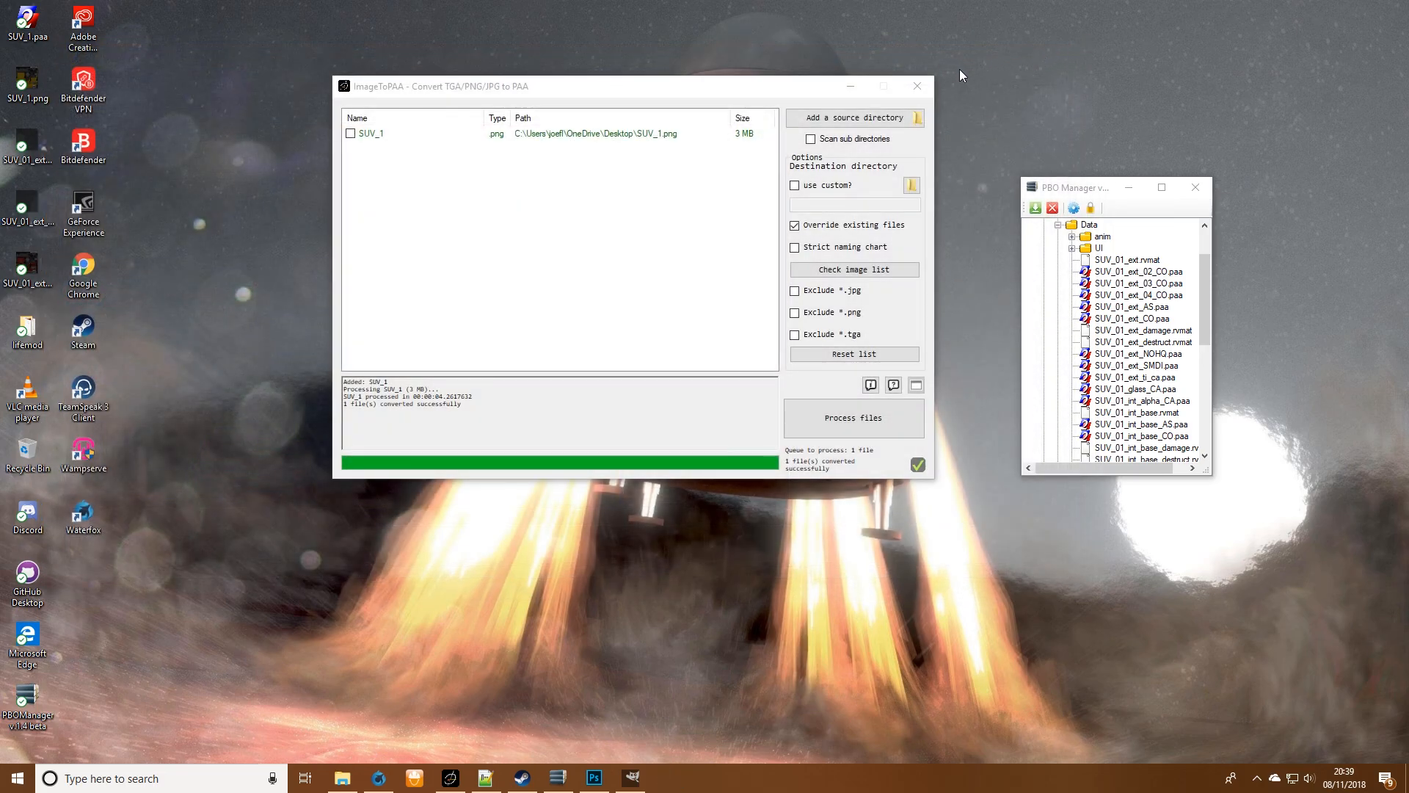